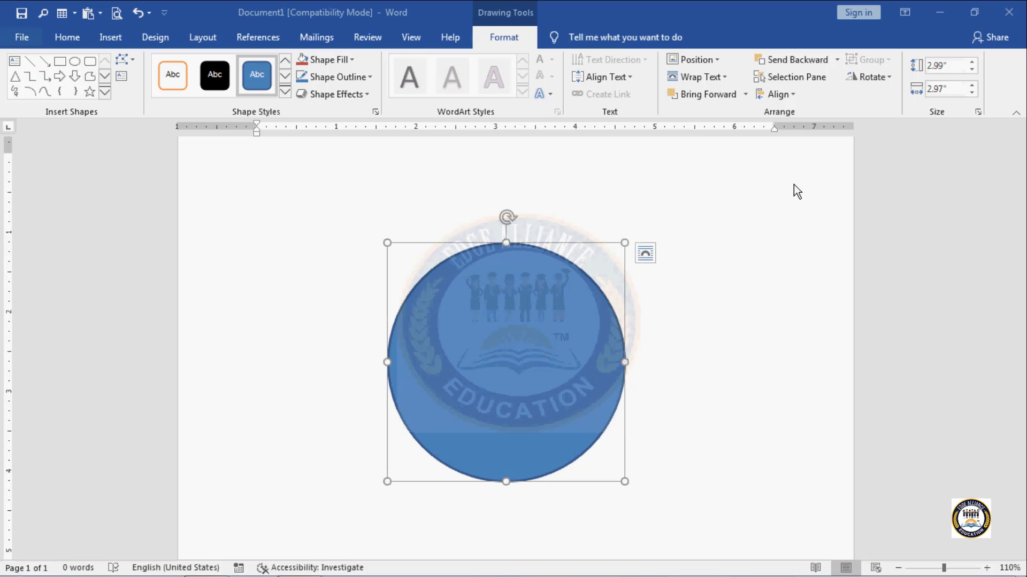
# Align the blue circle to the page's left edge, then center it horizontally on the page.
pyautogui.click(794, 94)
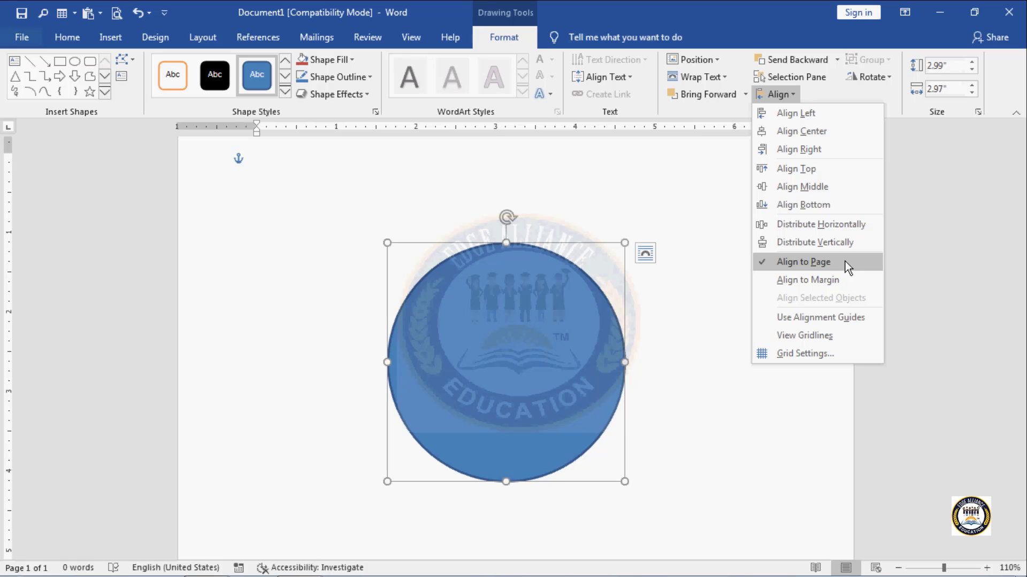
pyautogui.click(831, 118)
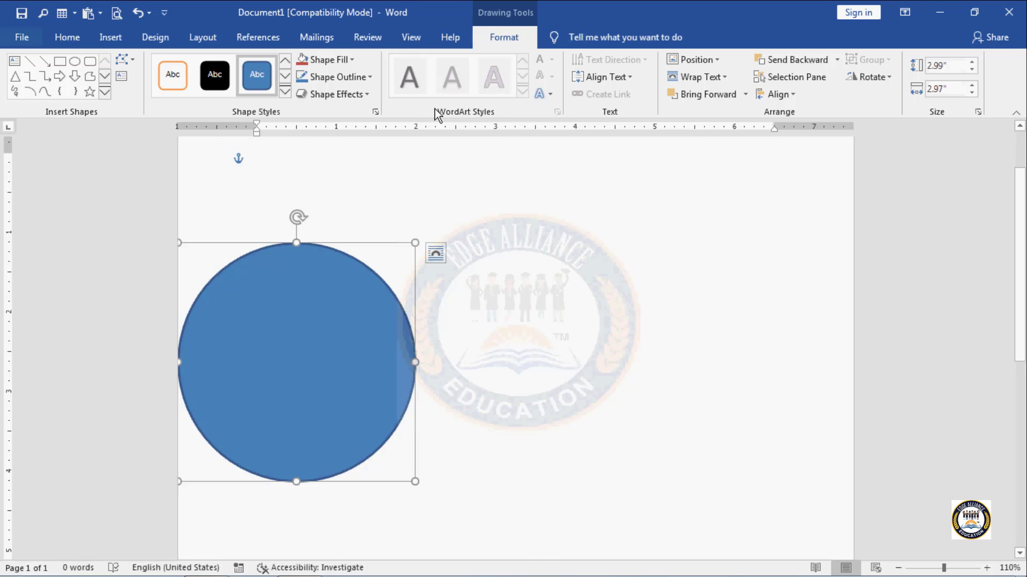
pyautogui.click(786, 95)
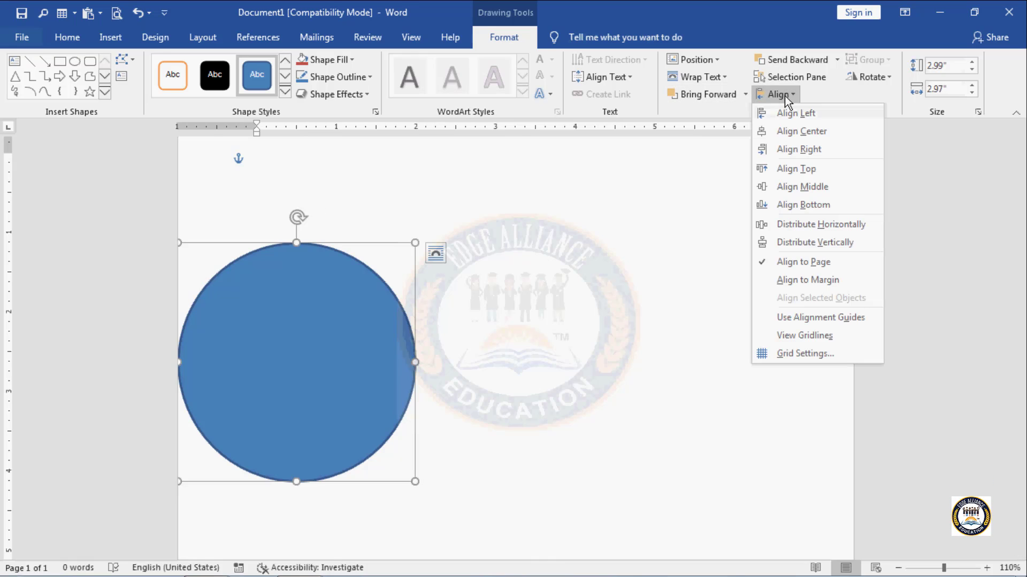
pyautogui.click(785, 129)
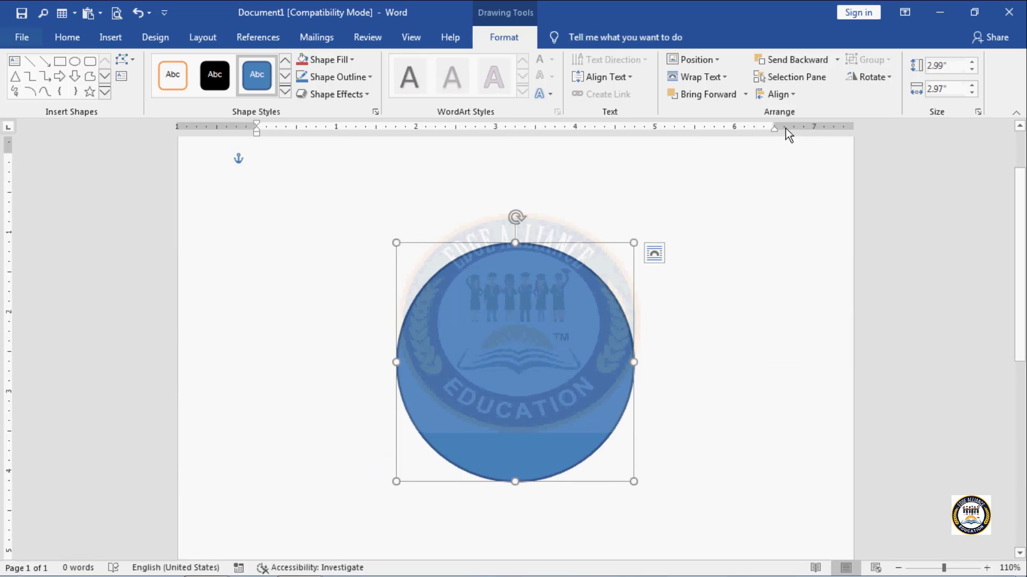
# Align the circle to the page's right edge and then to its top edge.
pyautogui.click(794, 94)
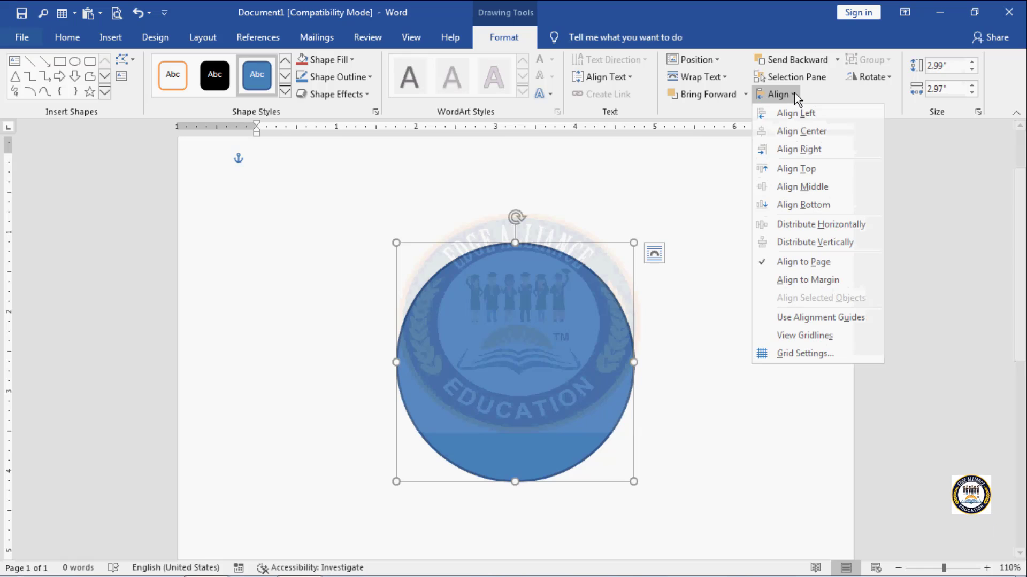
pyautogui.click(795, 147)
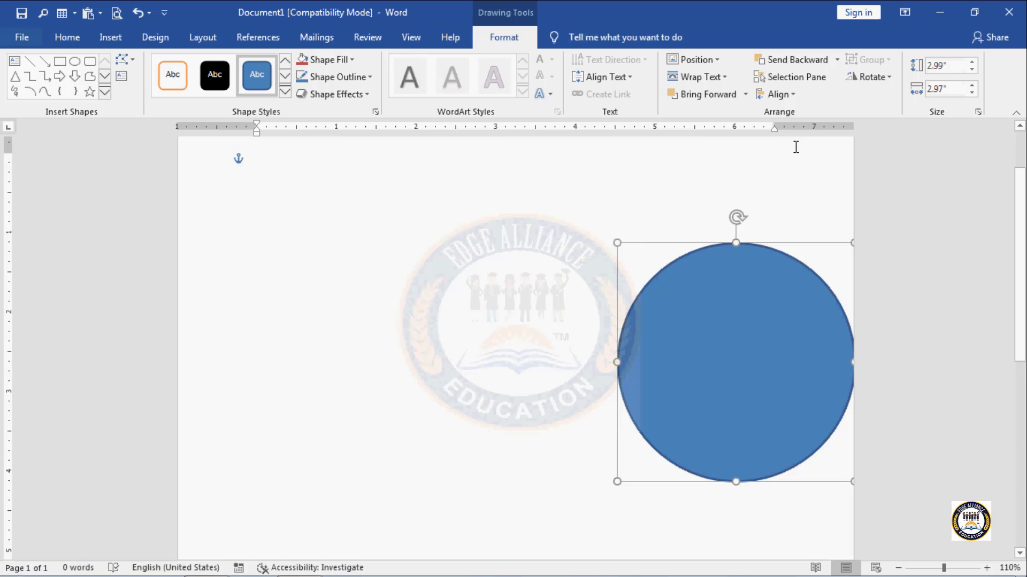
pyautogui.click(791, 96)
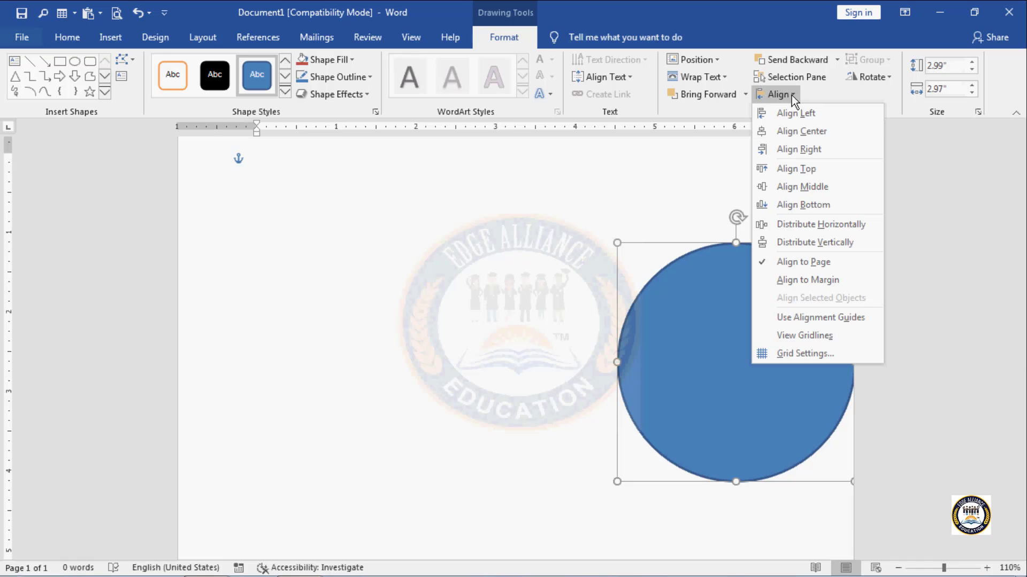
pyautogui.click(799, 168)
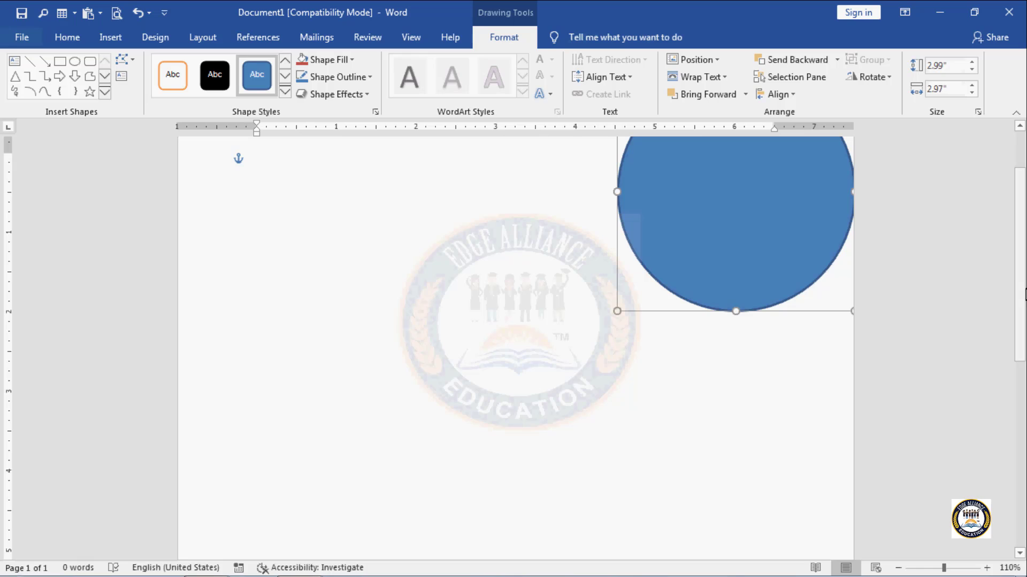
pyautogui.moveTo(1023, 286); pyautogui.dragTo(1023, 222)
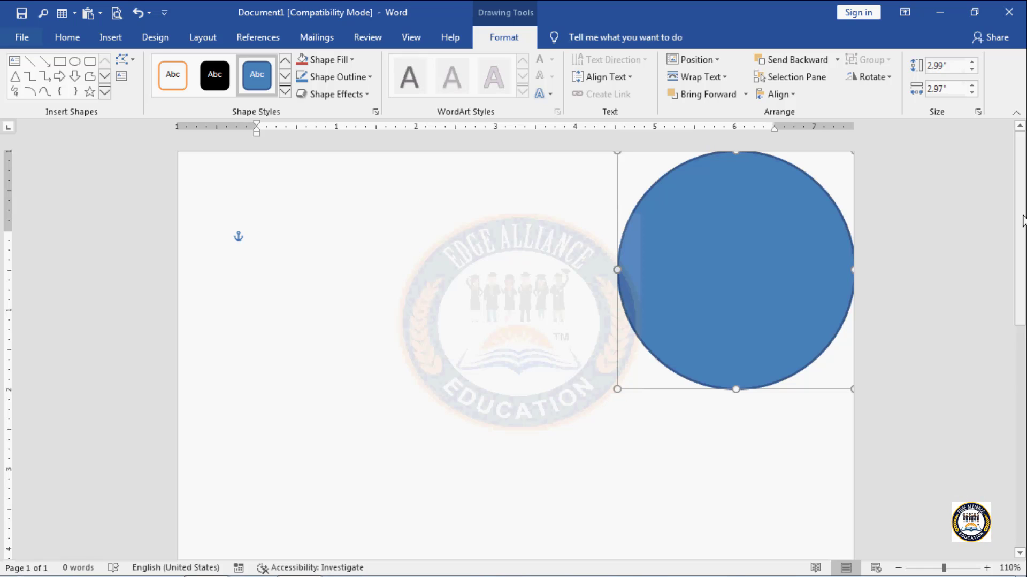
# Align the circle vertically to the middle of the page.
pyautogui.click(795, 94)
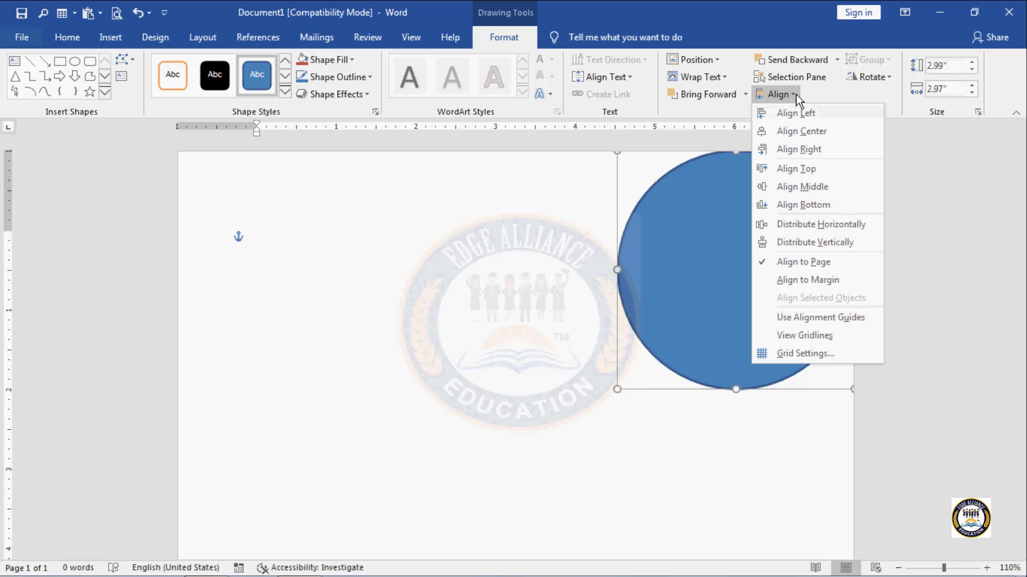
pyautogui.click(845, 187)
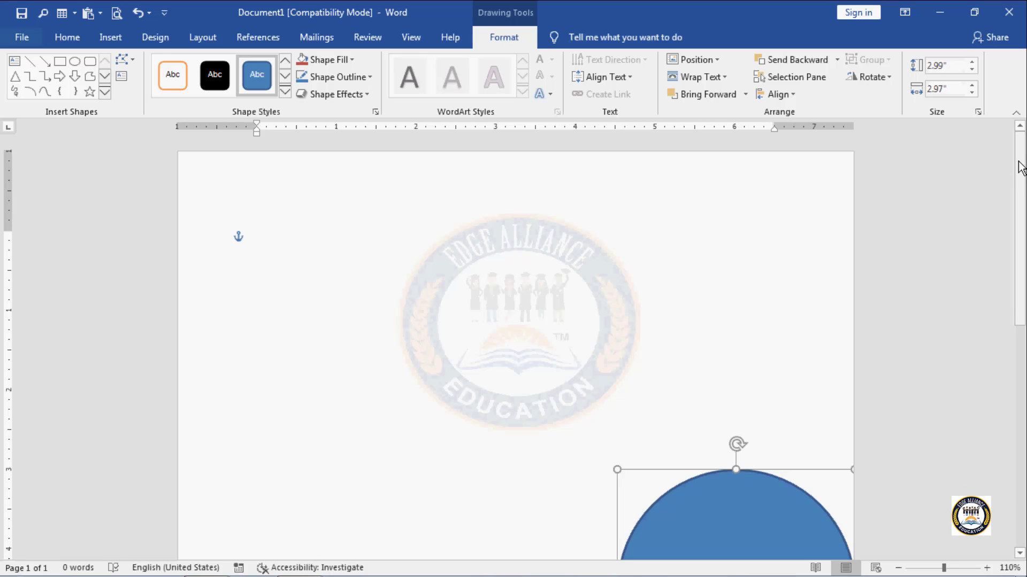
pyautogui.moveTo(1021, 169); pyautogui.dragTo(1023, 293)
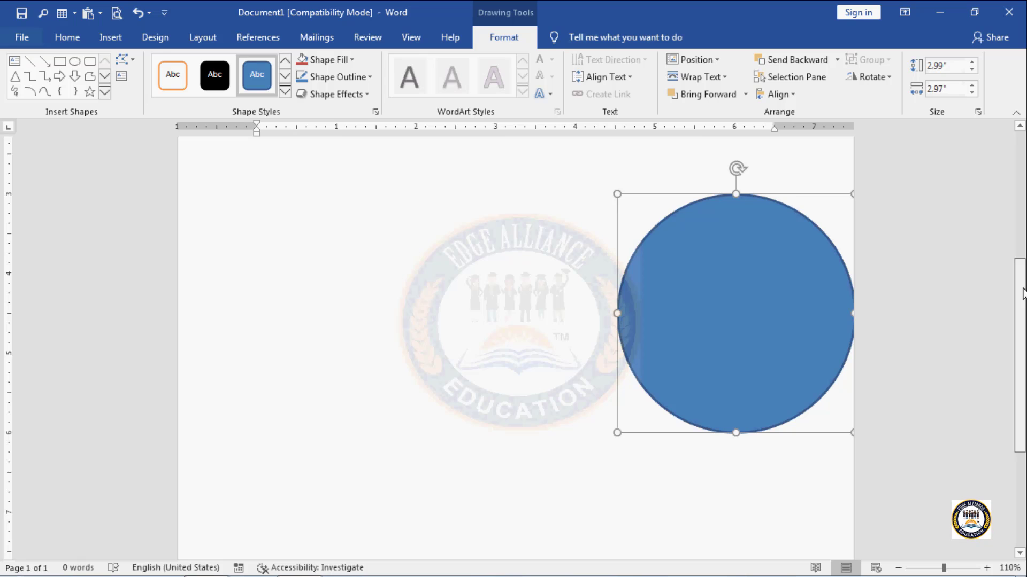
pyautogui.moveTo(1023, 293)
pyautogui.mouseDown()
pyautogui.moveTo(1022, 355)
pyautogui.moveTo(1022, 313)
pyautogui.mouseUp()
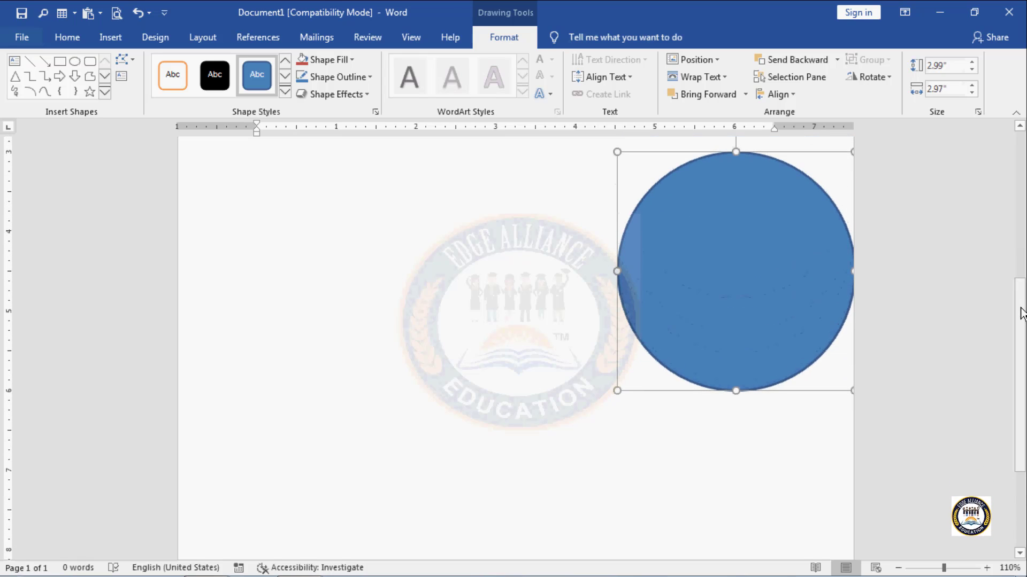
# Zoom the document out to 60% to examine the circle's position relative to the whole page.
pyautogui.click(903, 576)
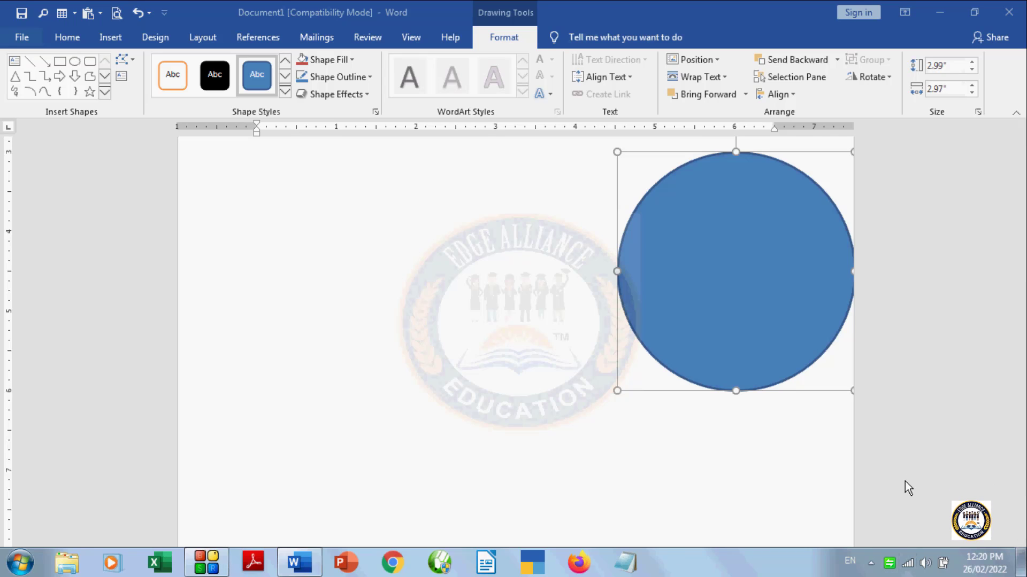
pyautogui.click(902, 568)
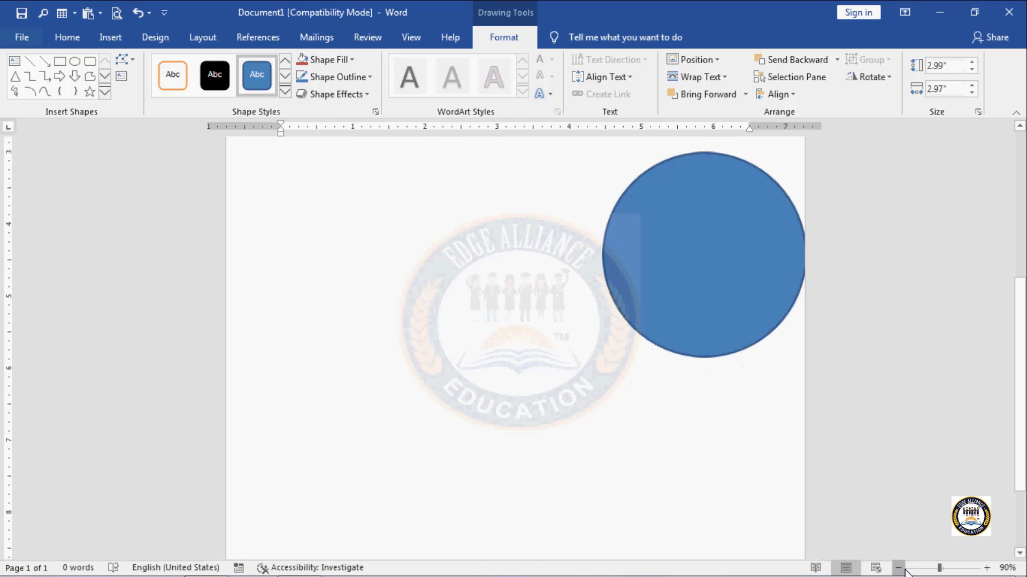
pyautogui.click(901, 569)
pyautogui.click(902, 569)
pyautogui.click(902, 569)
pyautogui.click(901, 569)
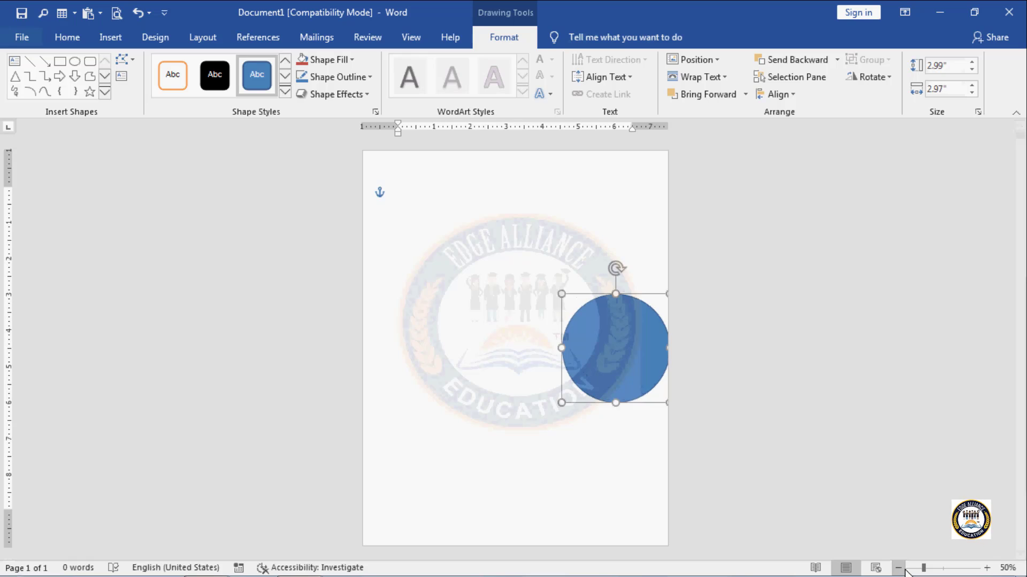
pyautogui.click(901, 569)
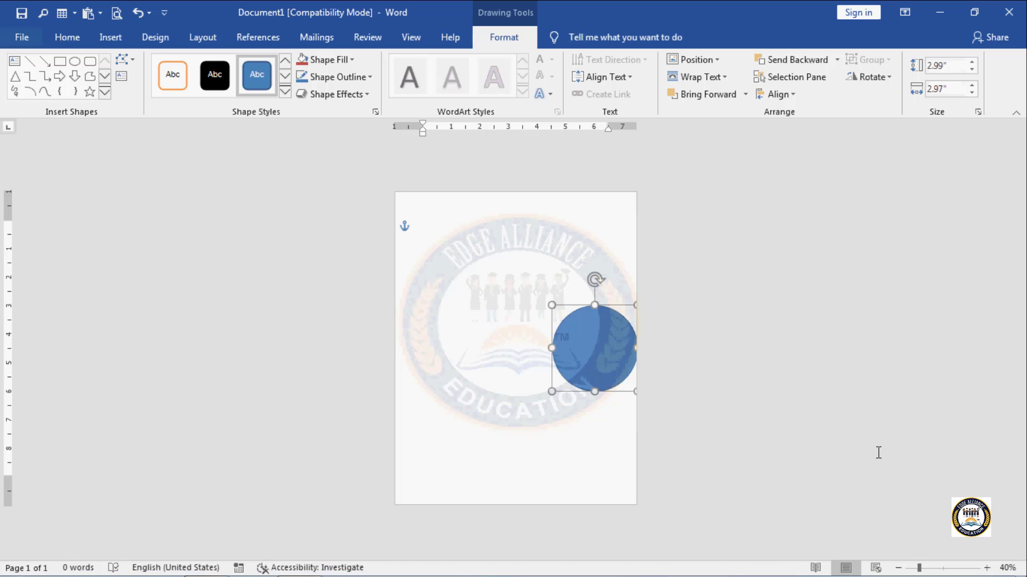
pyautogui.click(978, 568)
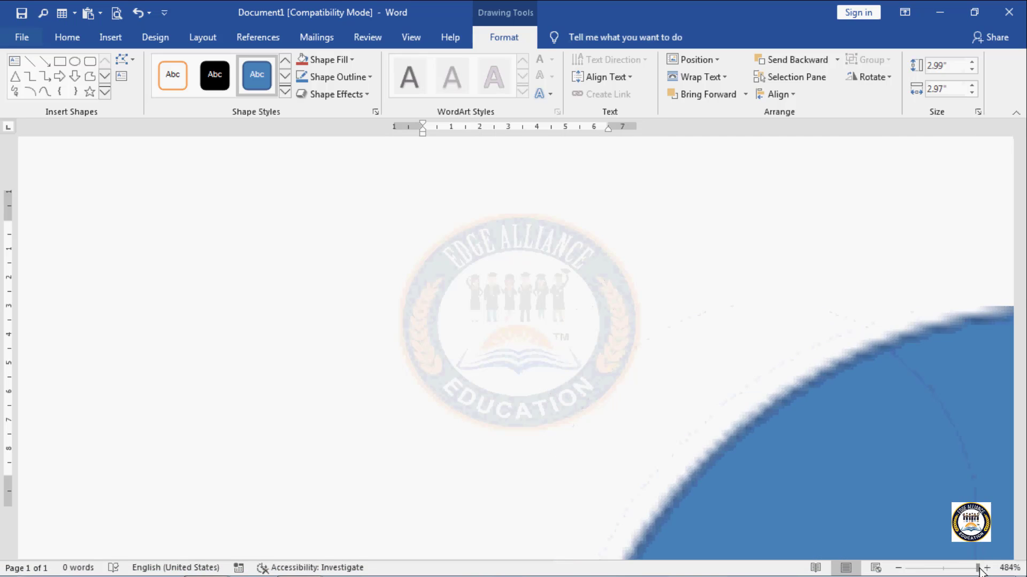
pyautogui.click(900, 570)
pyautogui.click(901, 570)
pyautogui.click(900, 570)
pyautogui.click(901, 571)
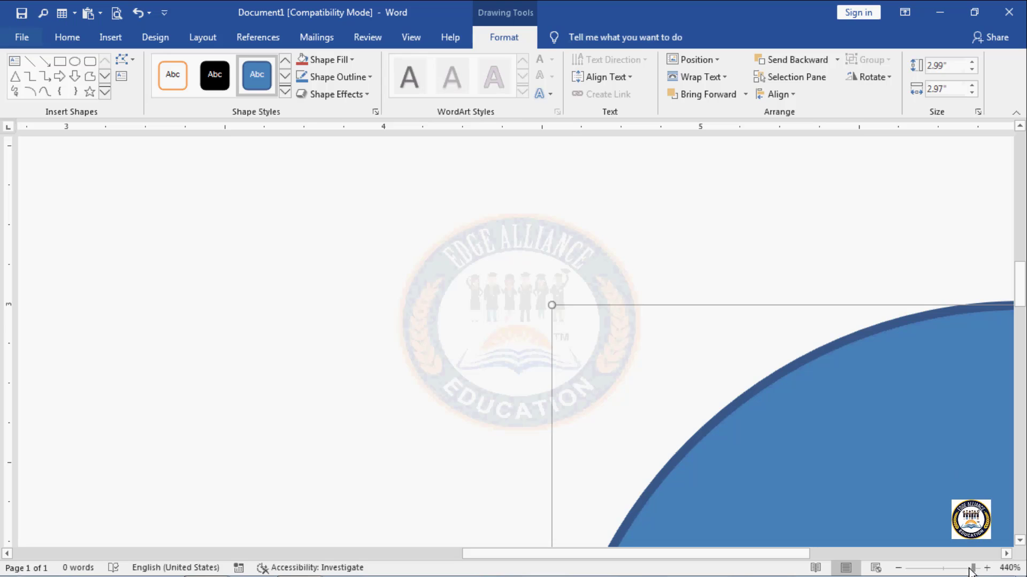
pyautogui.moveTo(970, 570); pyautogui.dragTo(923, 572)
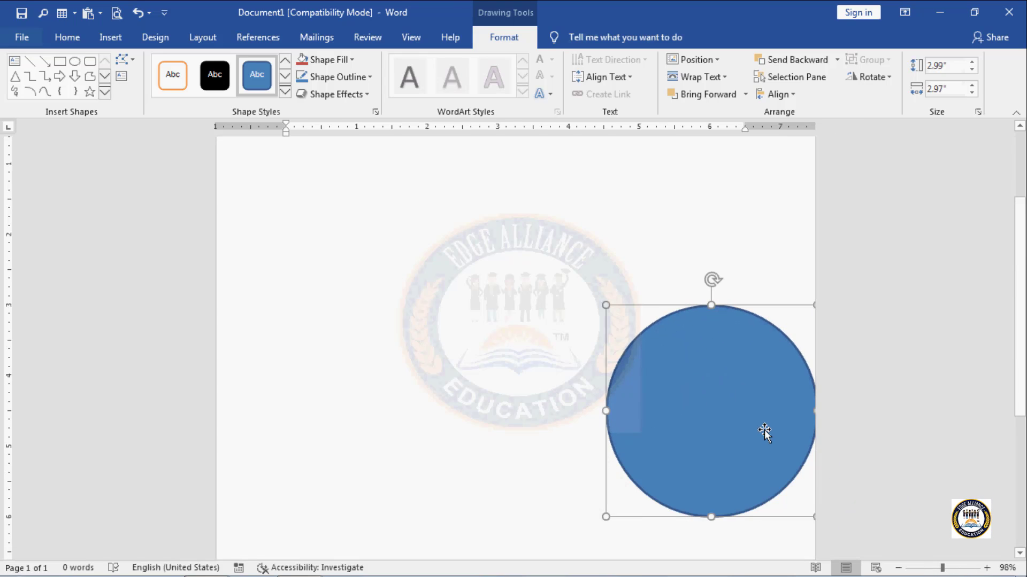
pyautogui.click(898, 569)
pyautogui.click(897, 569)
pyautogui.click(897, 569)
pyautogui.click(898, 569)
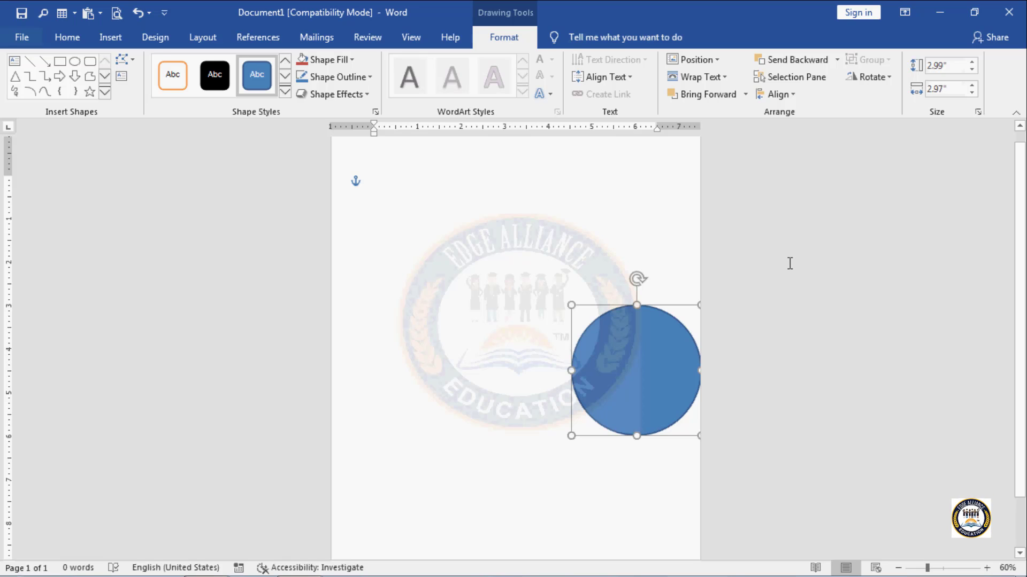
# Align the circle to the bottom edge of the page.
pyautogui.click(791, 95)
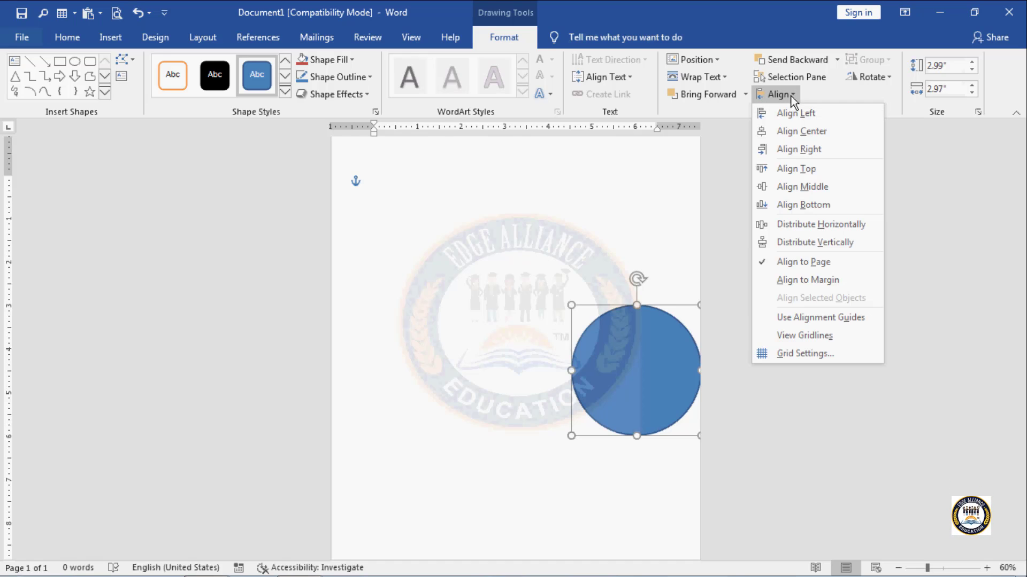
pyautogui.click(839, 205)
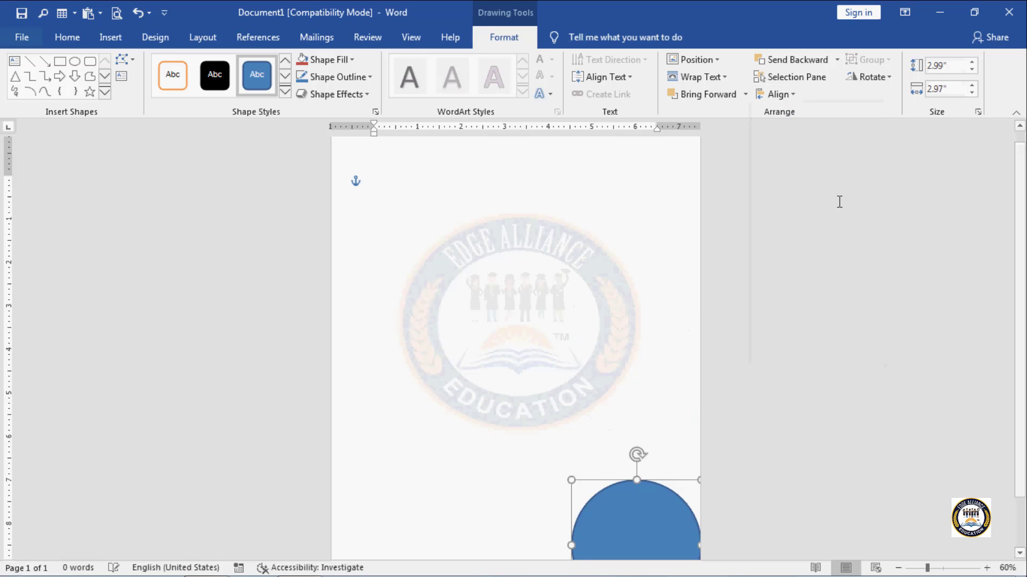
pyautogui.moveTo(1019, 206); pyautogui.dragTo(1025, 313)
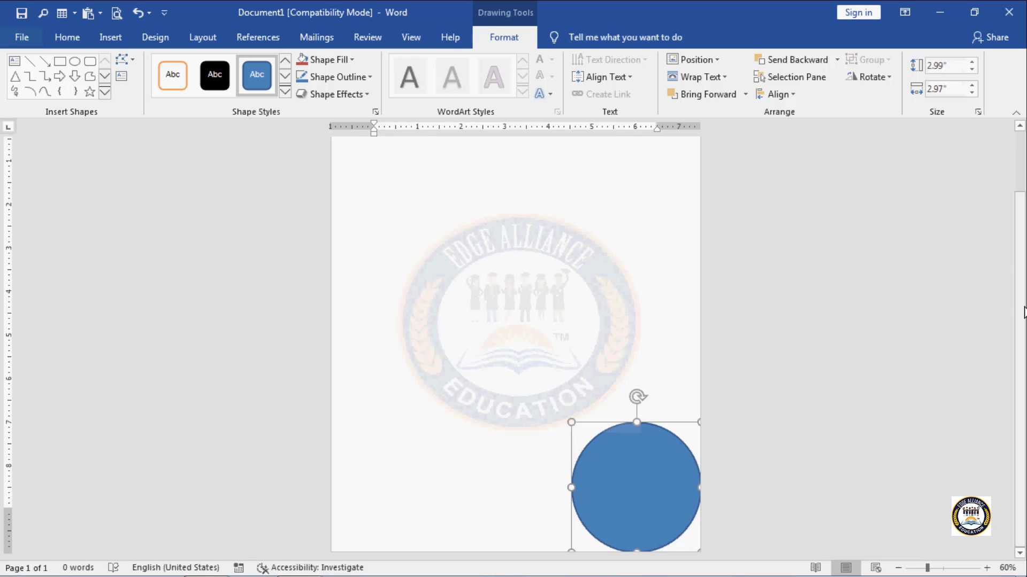
# Align the circle to the page's top edge and then to its left edge.
pyautogui.click(795, 95)
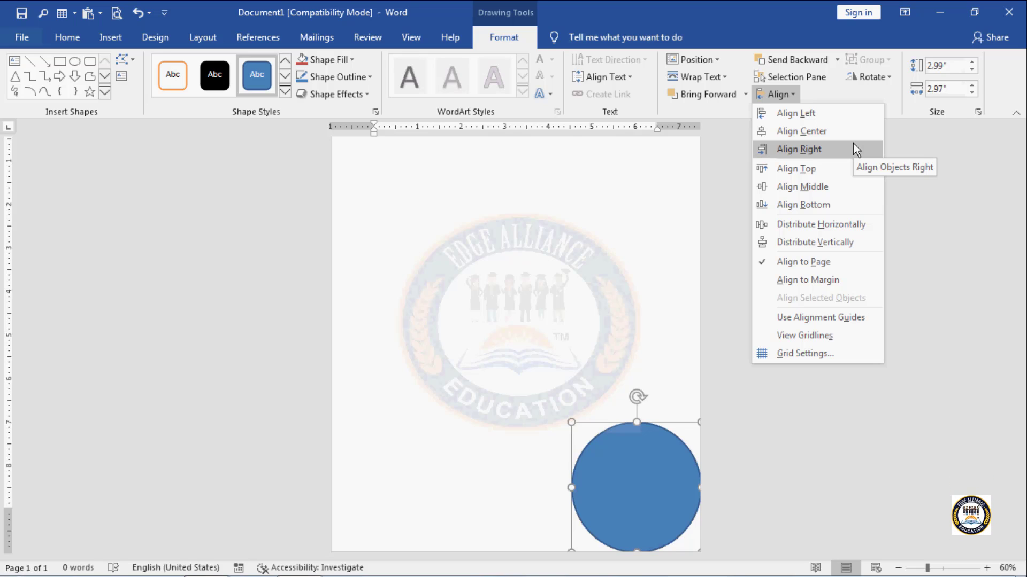
pyautogui.click(841, 169)
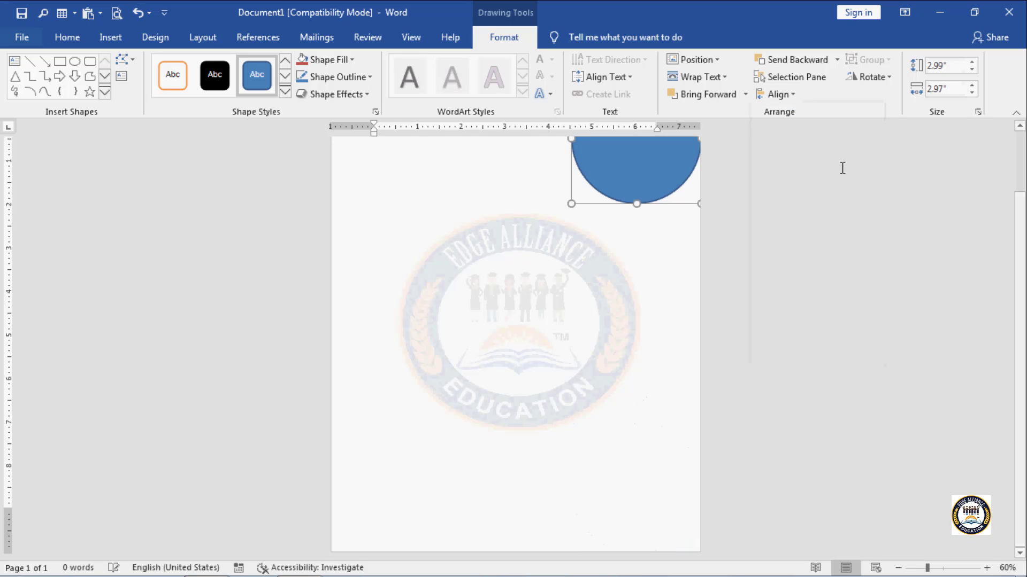
pyautogui.click(795, 96)
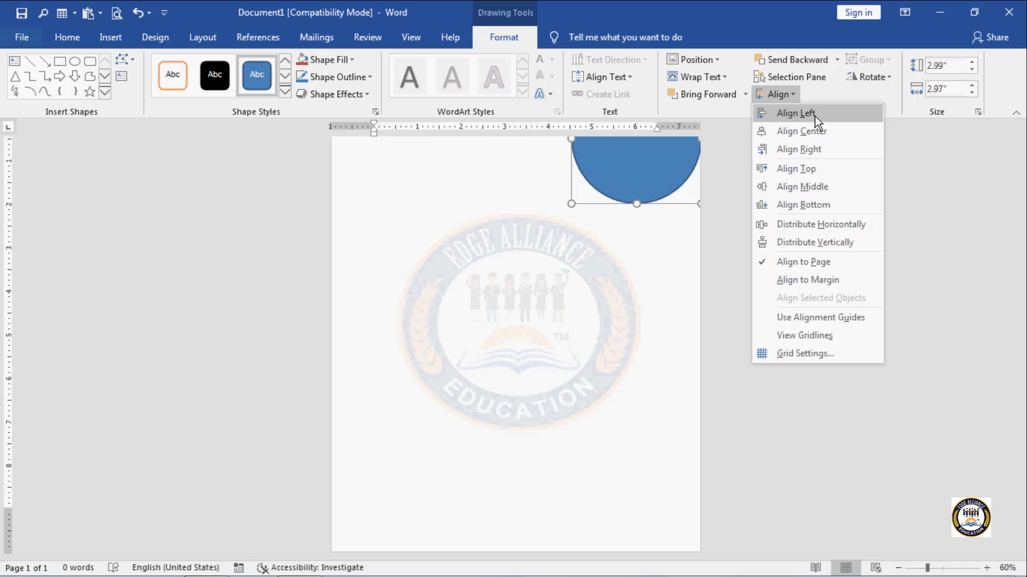
pyautogui.click(815, 117)
# Center the circle horizontally at the top of the page, then align it to the right edge.
pyautogui.click(795, 96)
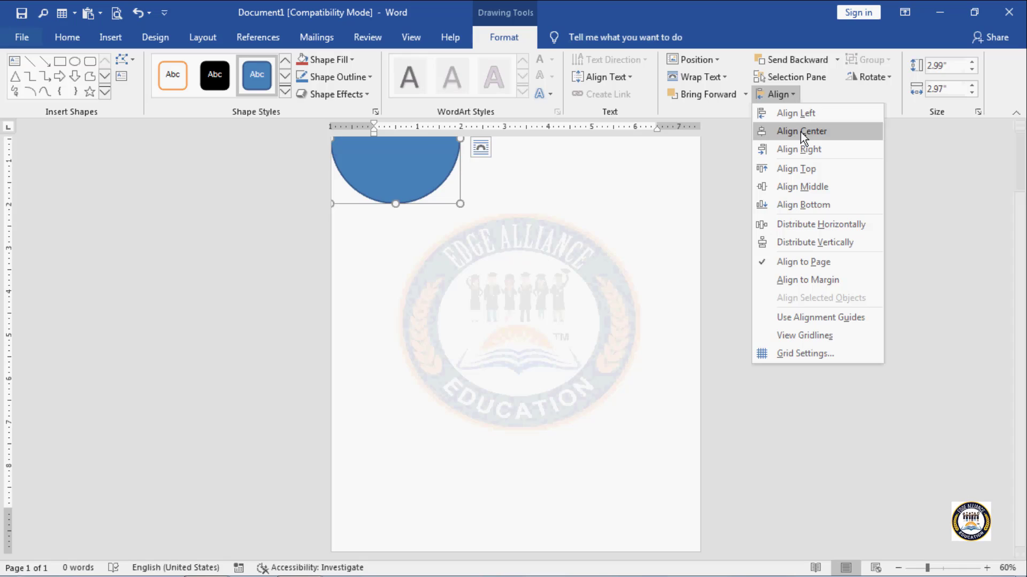
pyautogui.click(801, 133)
pyautogui.click(794, 97)
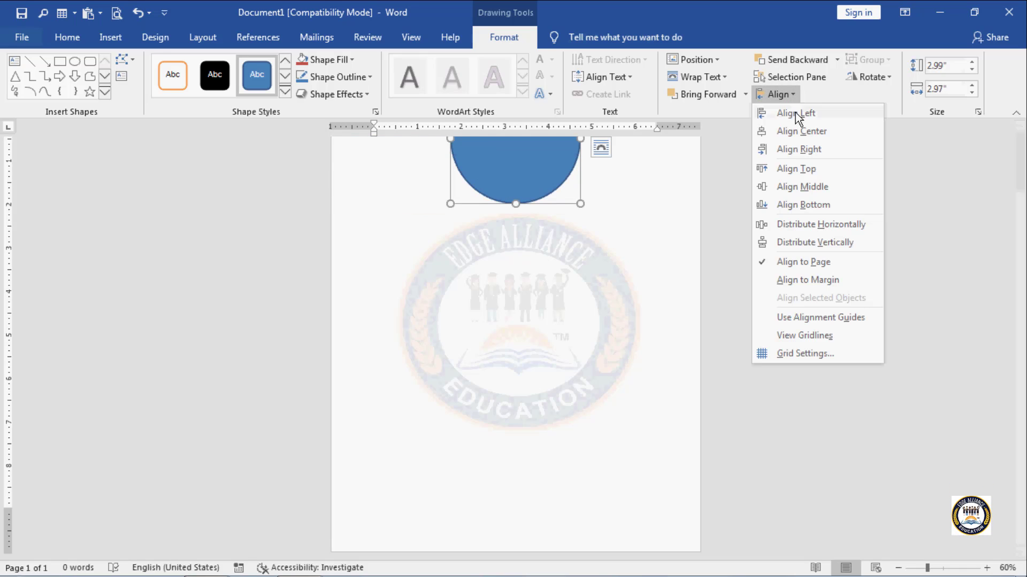
pyautogui.click(808, 152)
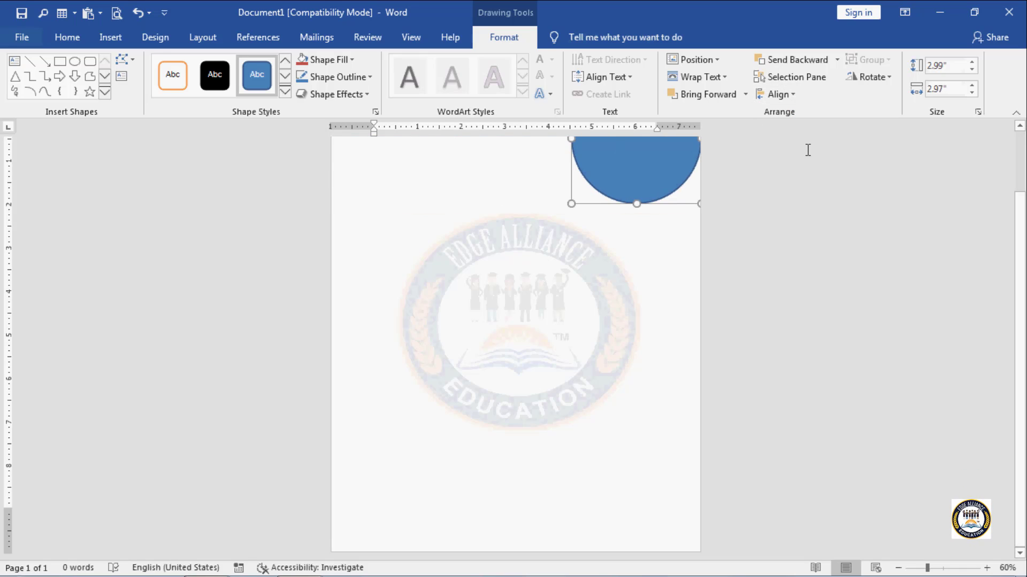
# Place the circle at the exact center of the page using Align Middle and Align Center.
pyautogui.click(789, 97)
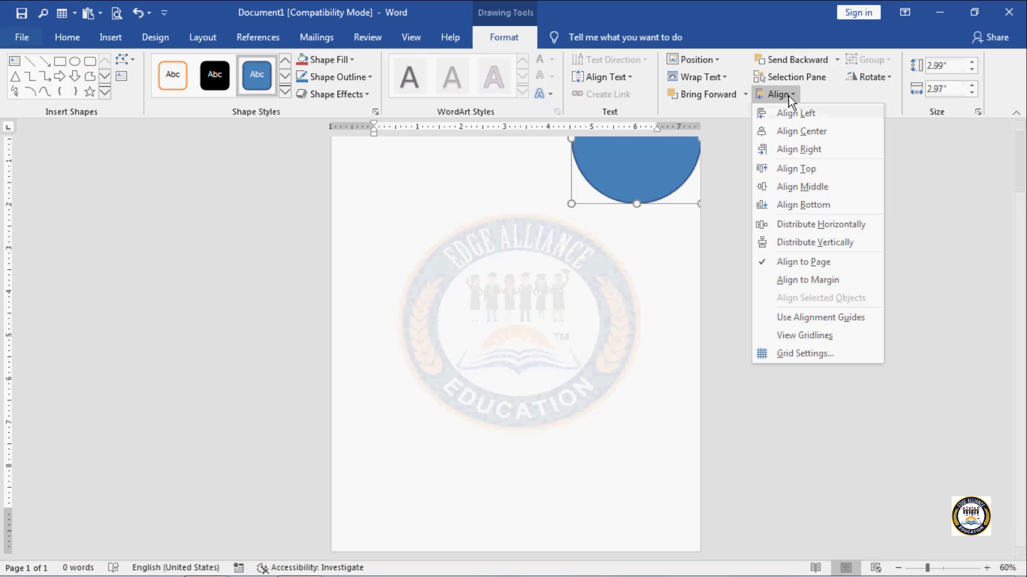
pyautogui.click(802, 189)
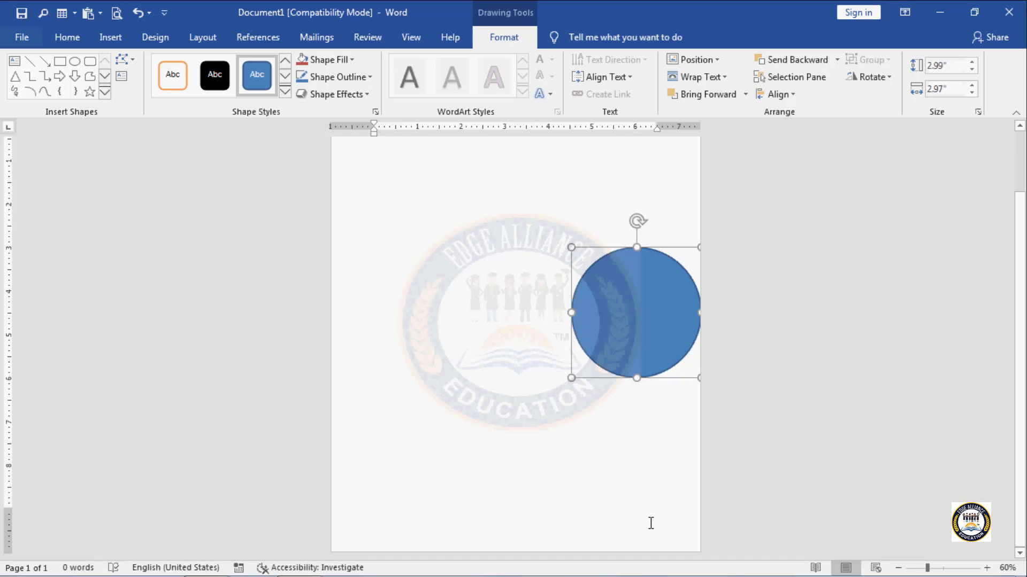
pyautogui.click(794, 95)
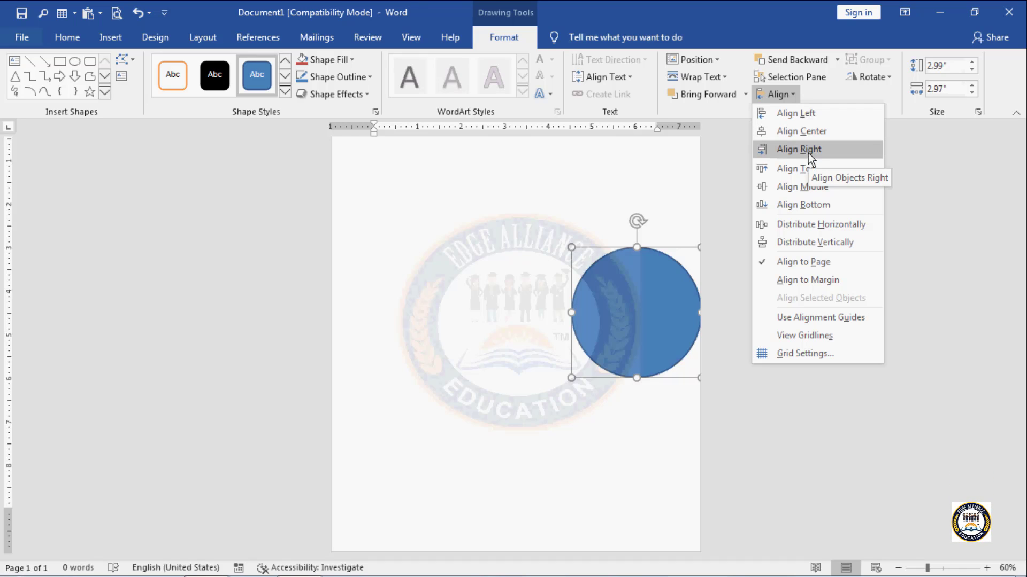
pyautogui.click(808, 133)
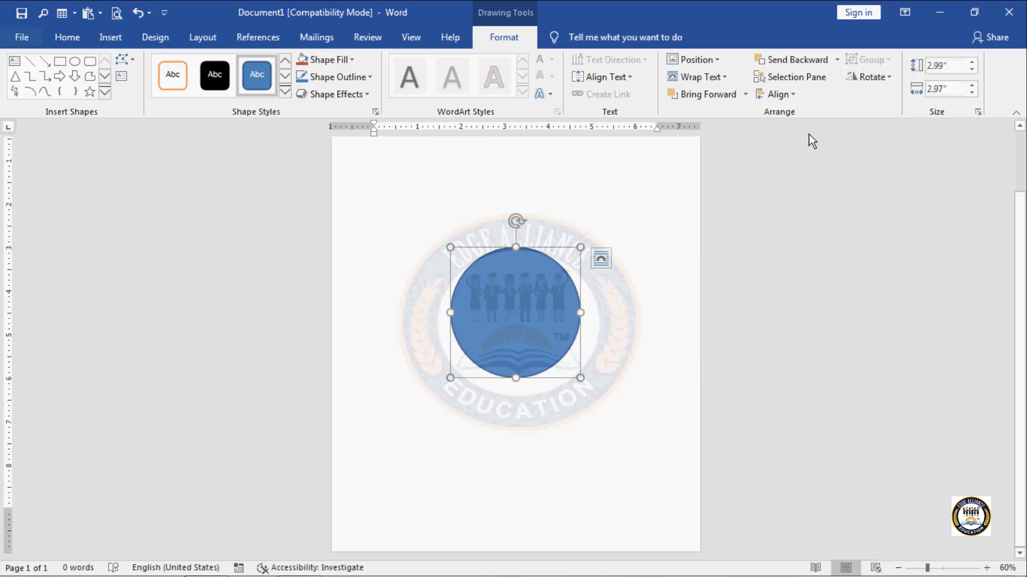
# Turn on Align to Margin and align the circle to the left margin.
pyautogui.click(793, 94)
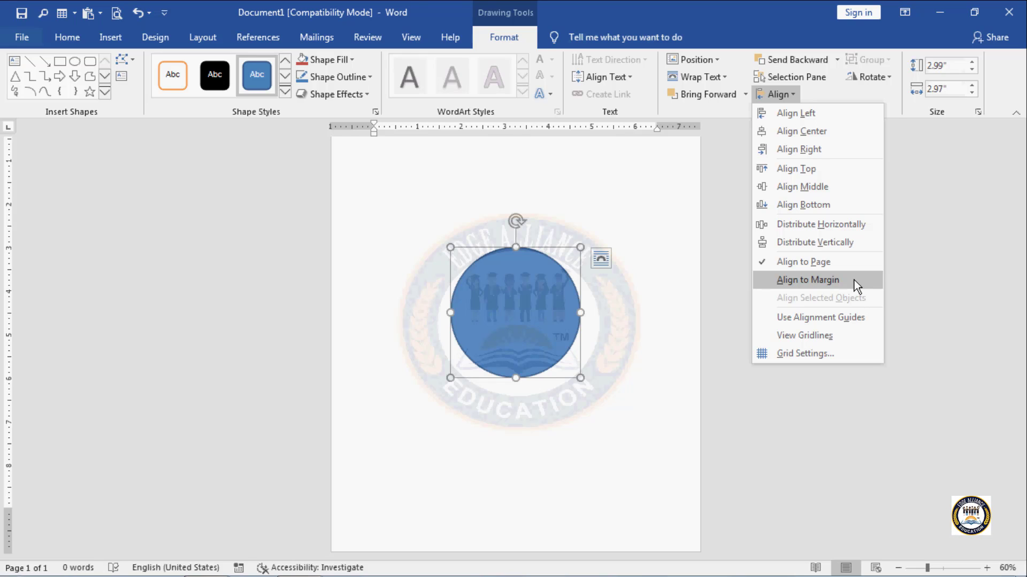
pyautogui.click(768, 279)
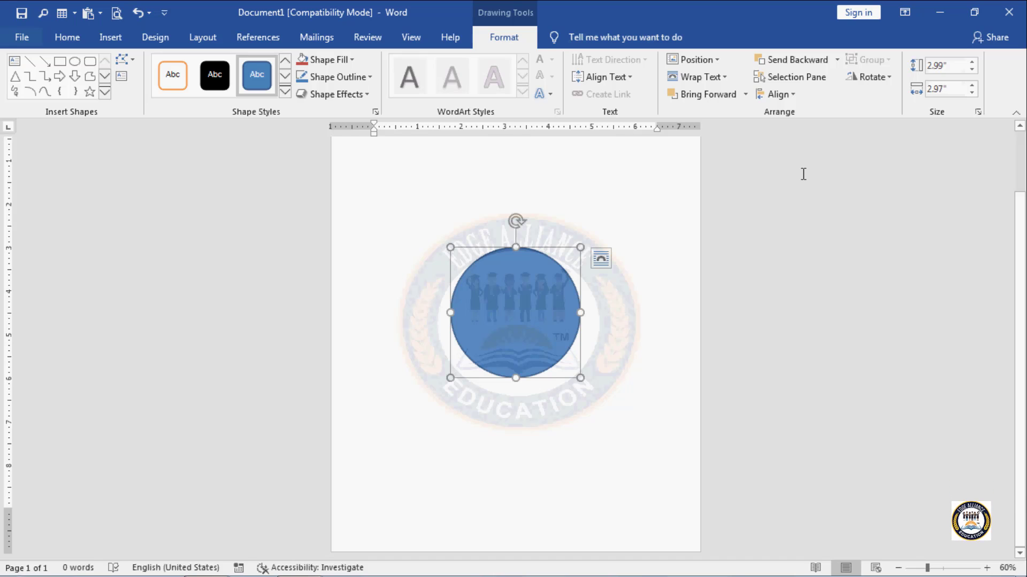
pyautogui.click(793, 95)
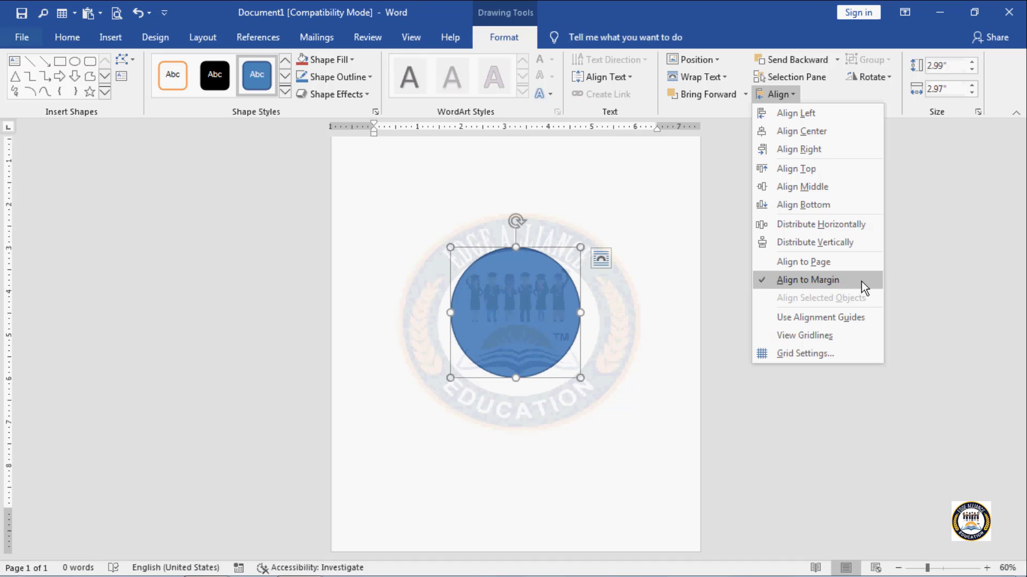
pyautogui.click(817, 113)
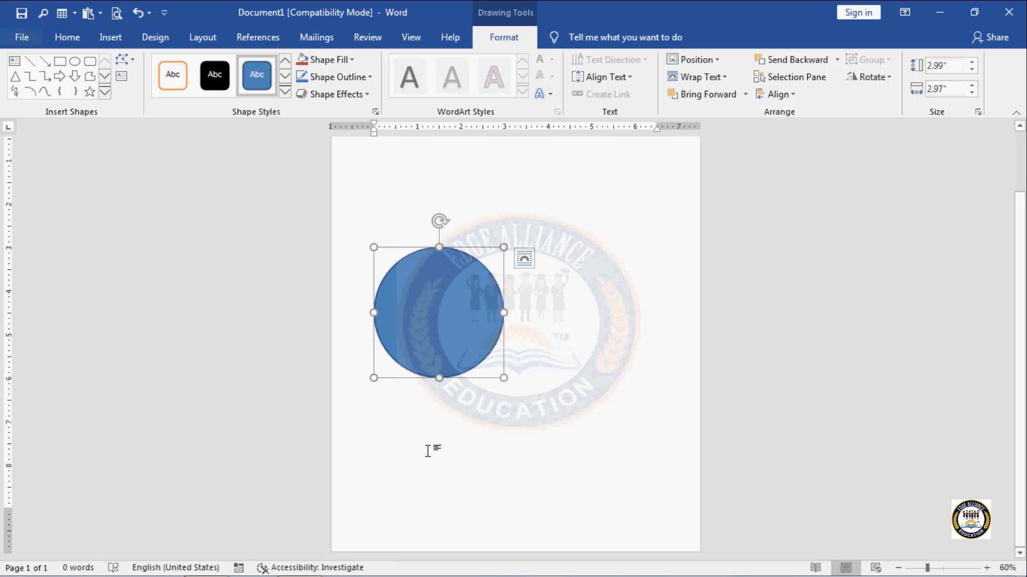
# Center the circle horizontally between the margins, and then align it to the right margin.
pyautogui.click(795, 94)
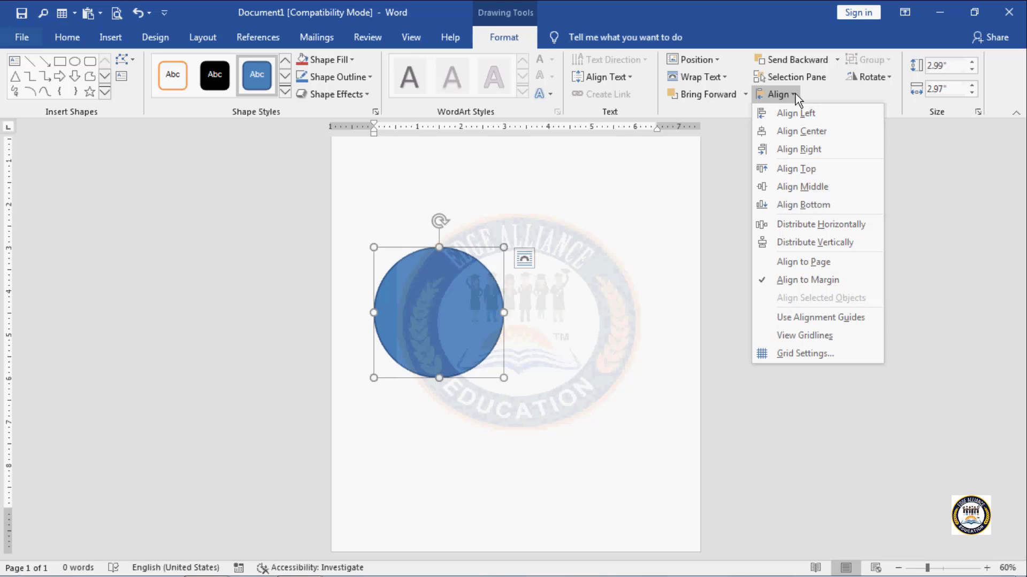
pyautogui.click(791, 130)
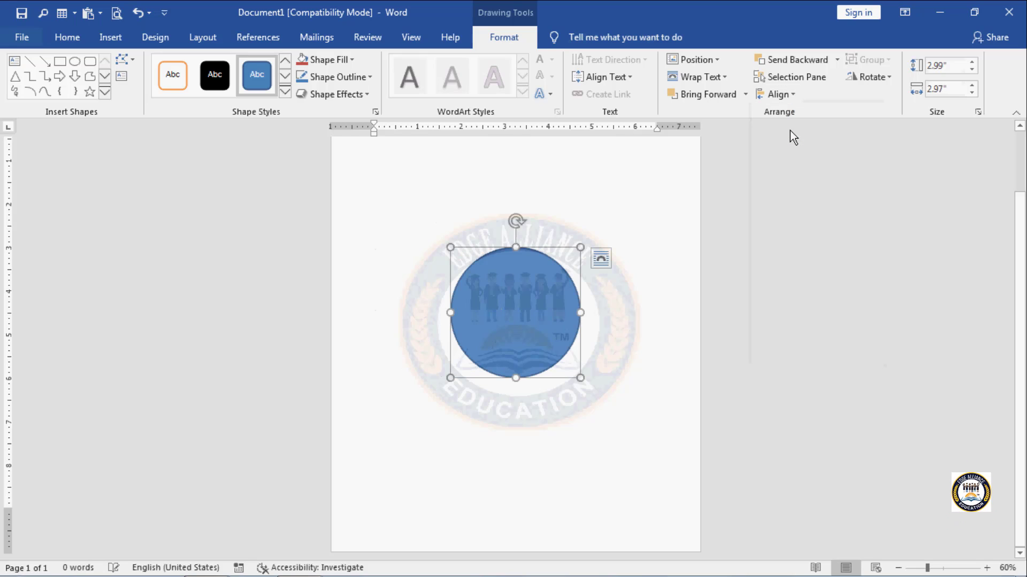
pyautogui.click(797, 96)
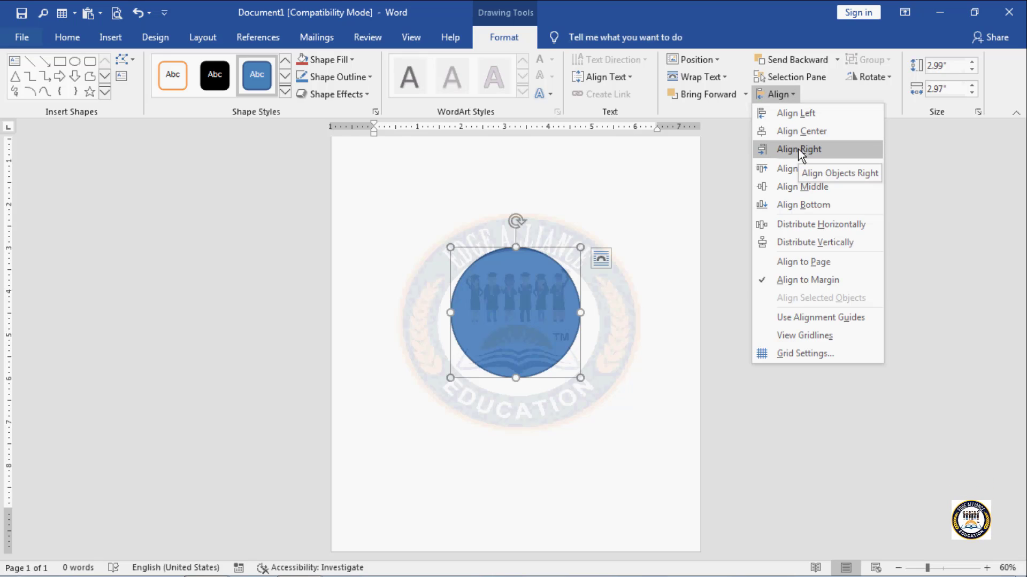
pyautogui.click(798, 149)
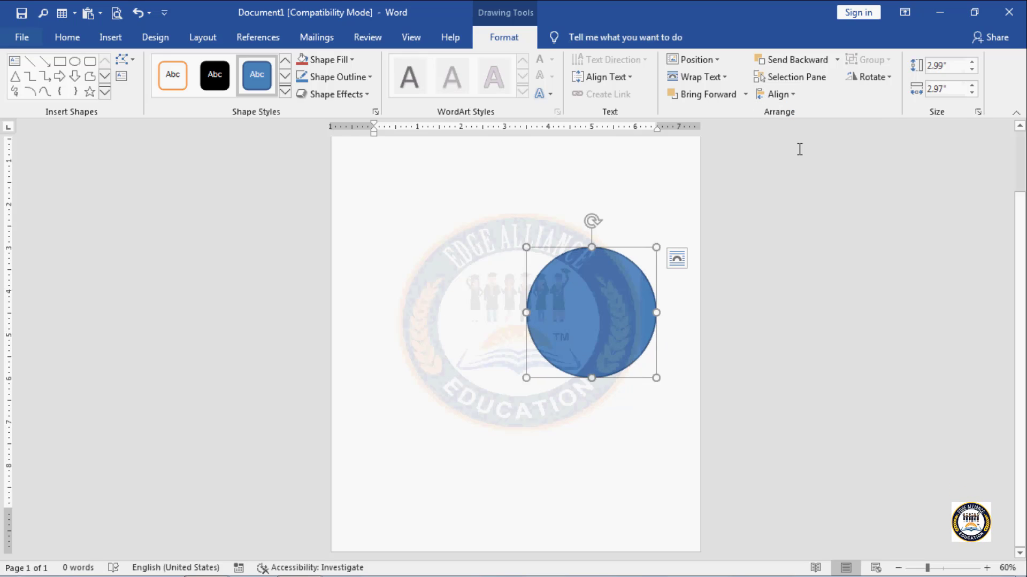
# Align the circle to the top margin, and then to the vertical middle between the margins.
pyautogui.click(793, 94)
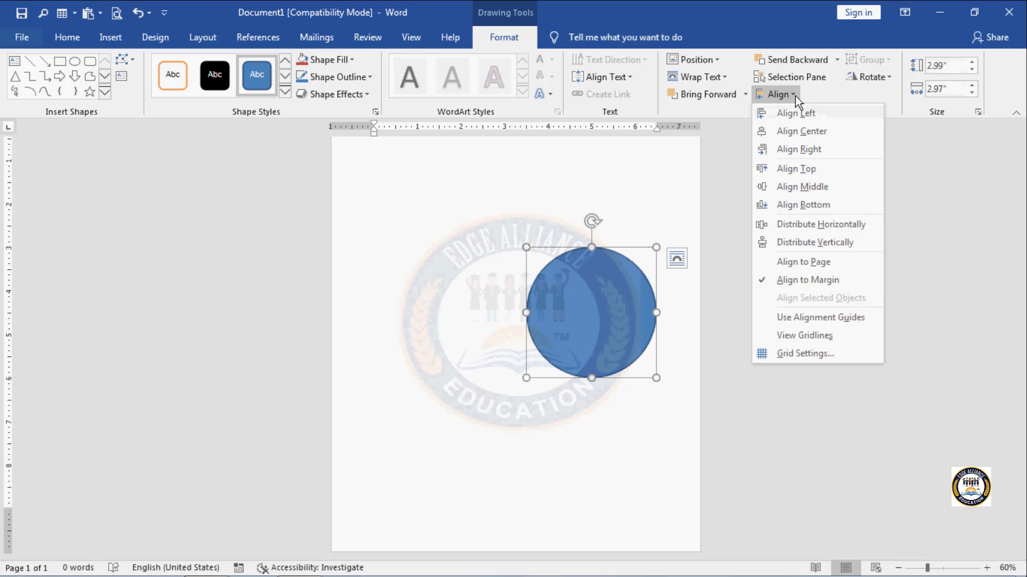
pyautogui.click(793, 168)
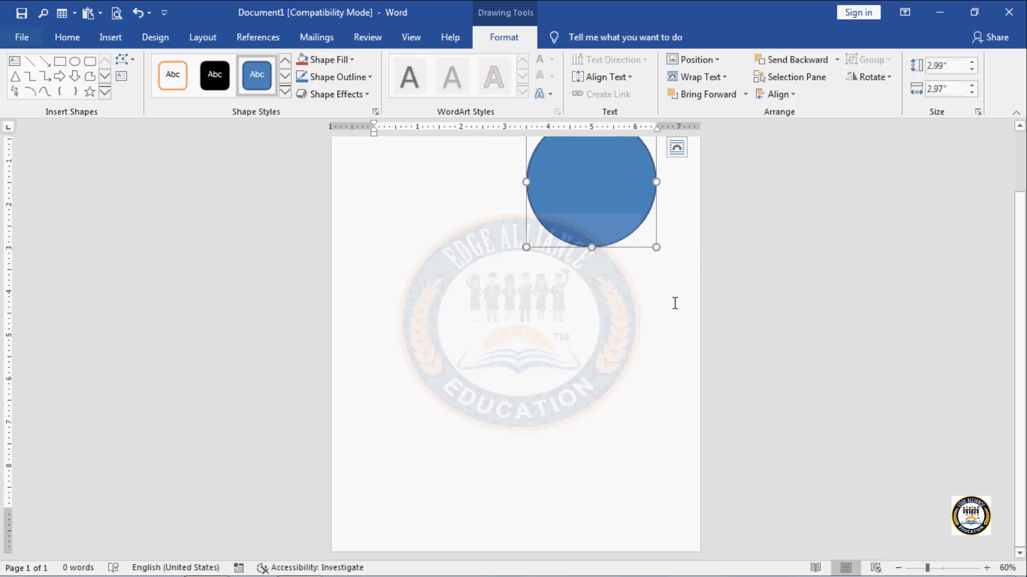
pyautogui.click(794, 93)
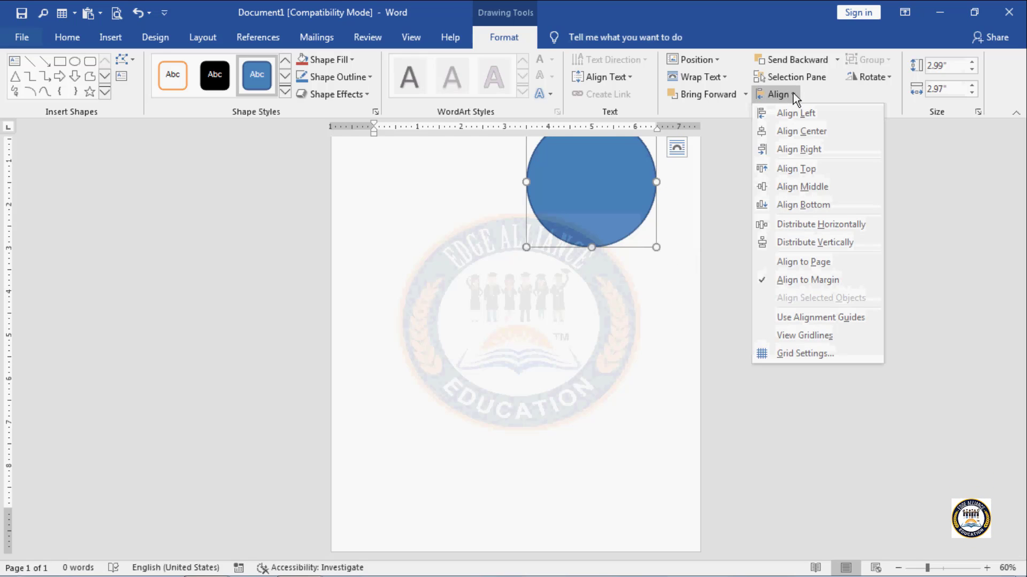
pyautogui.click(798, 188)
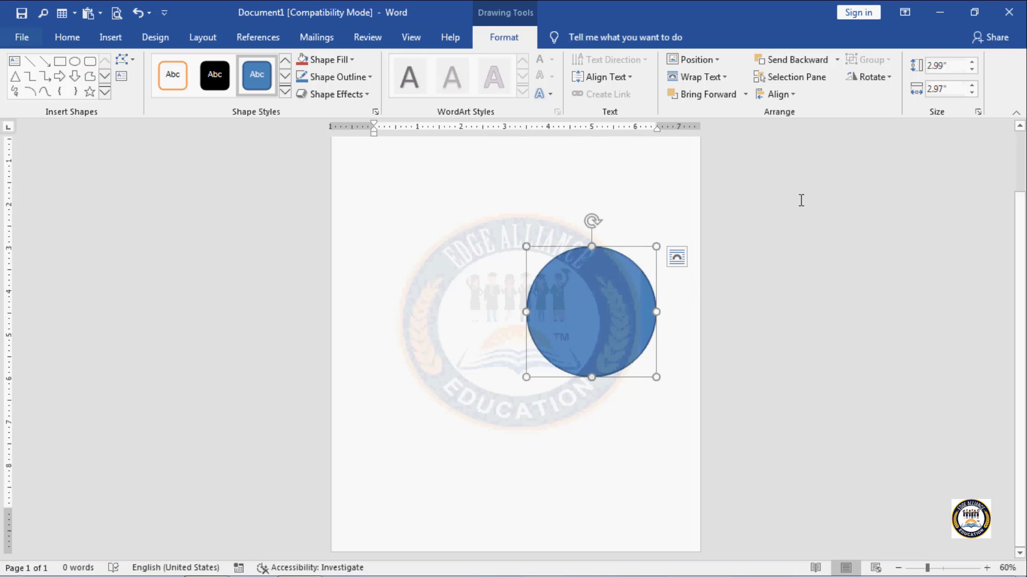
# Align the circle to the bottom margin, and then delete it from the page.
pyautogui.click(794, 95)
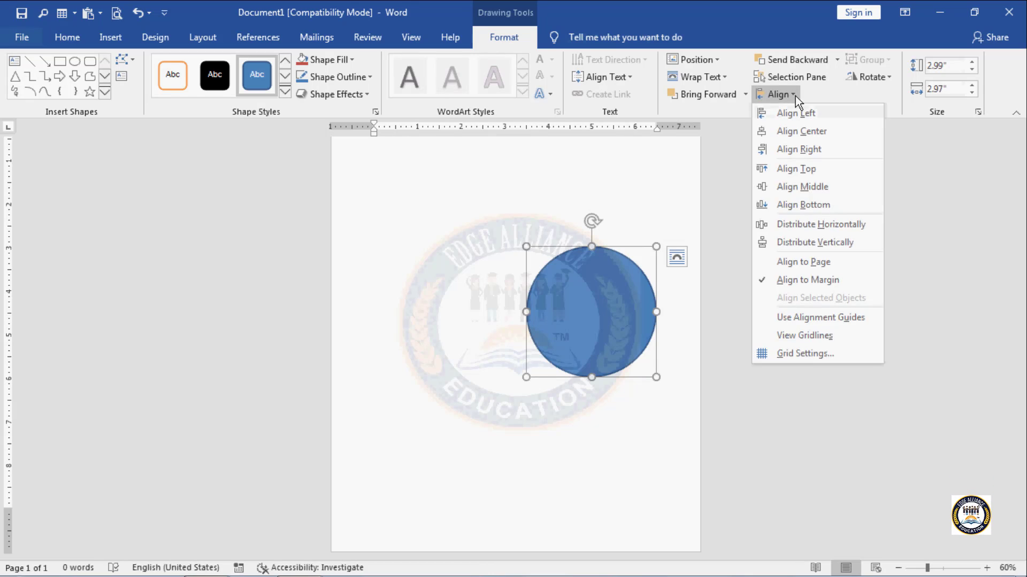
pyautogui.click(815, 207)
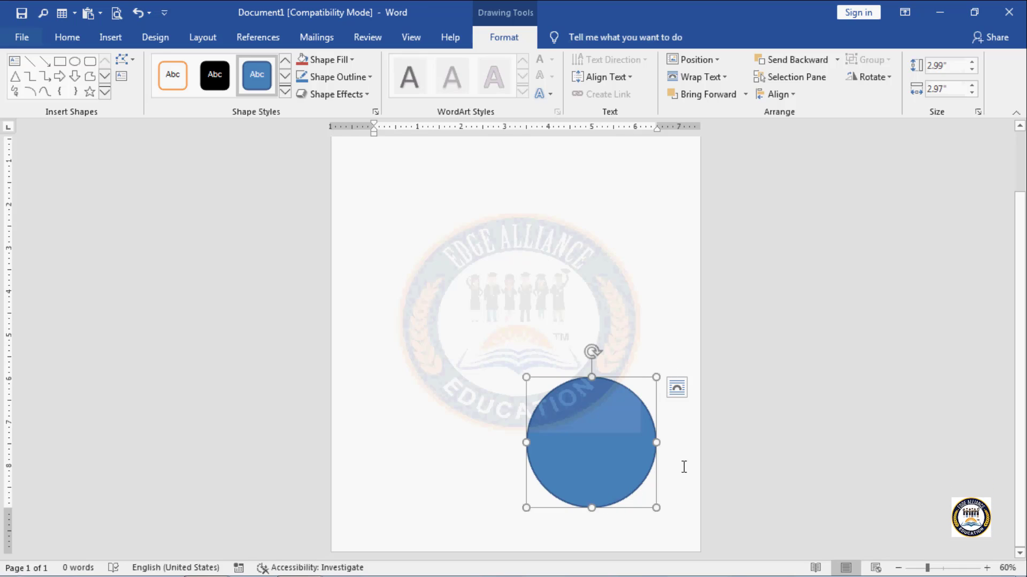
pyautogui.click(791, 94)
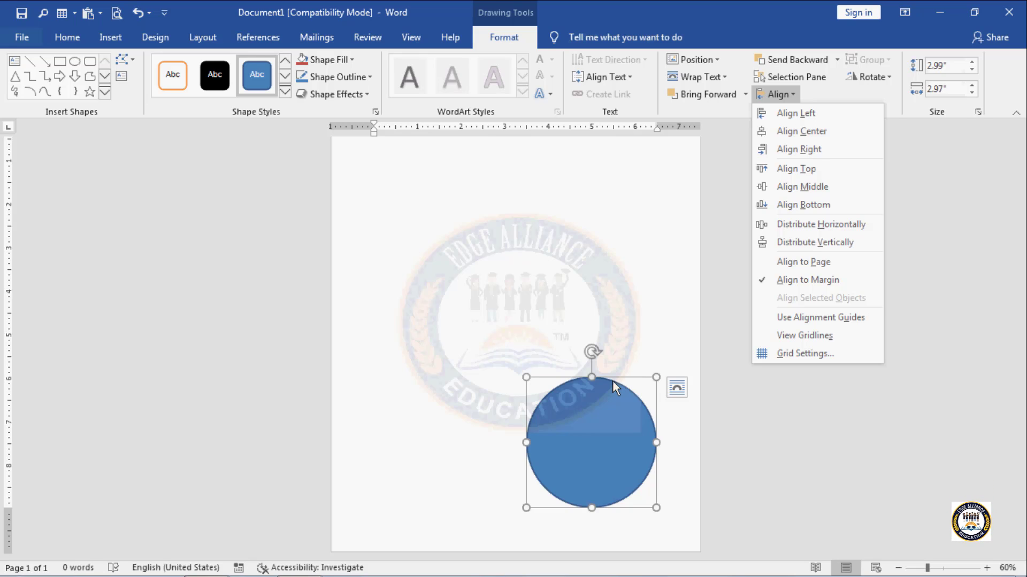
pyautogui.click(570, 316)
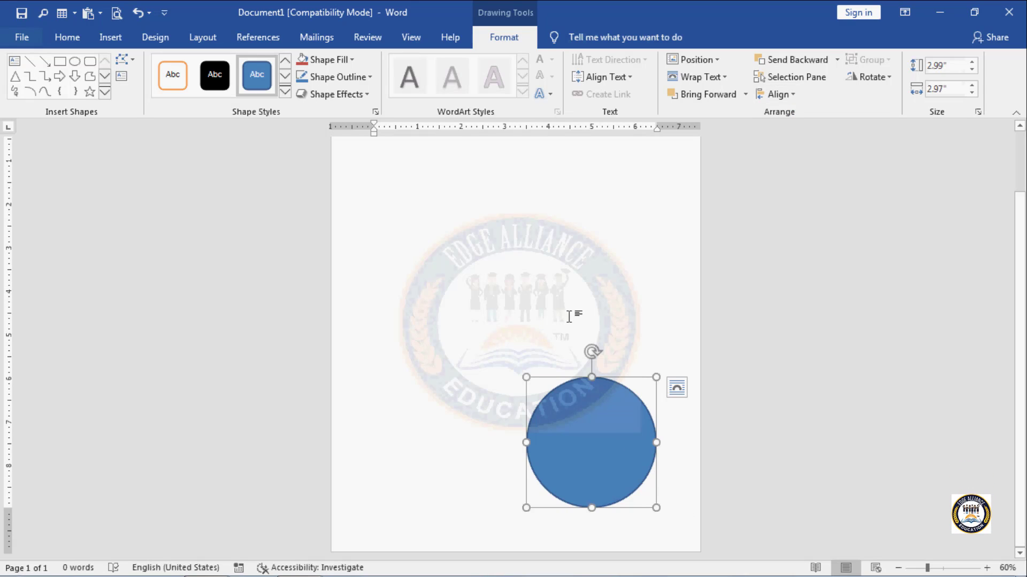
pyautogui.moveTo(603, 386); pyautogui.dragTo(487, 225)
pyautogui.press('Delete')
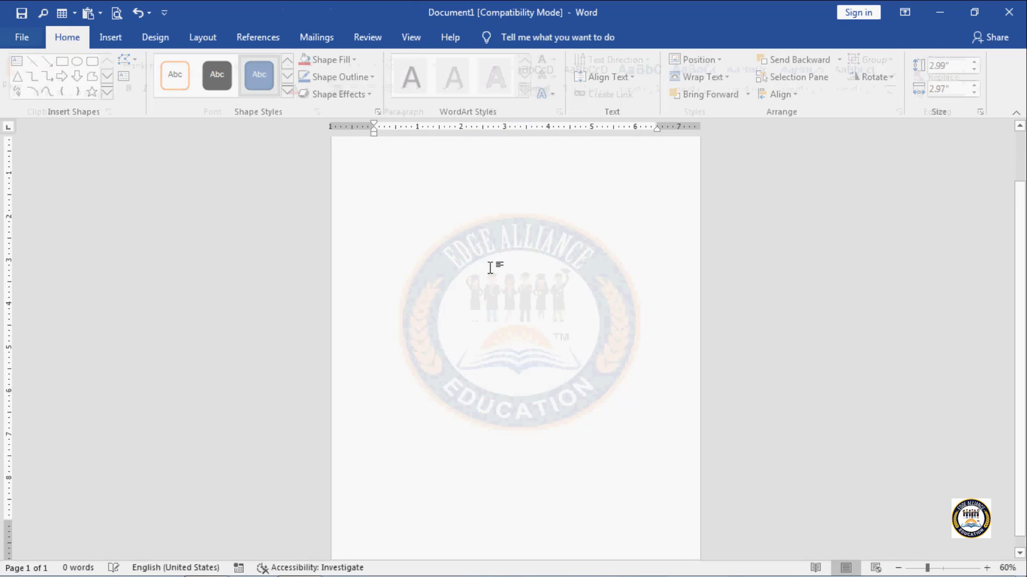
# Draw a rectangle about 4.38" high and 5.59" wide on the page and apply the solid red theme style to it.
pyautogui.click(113, 37)
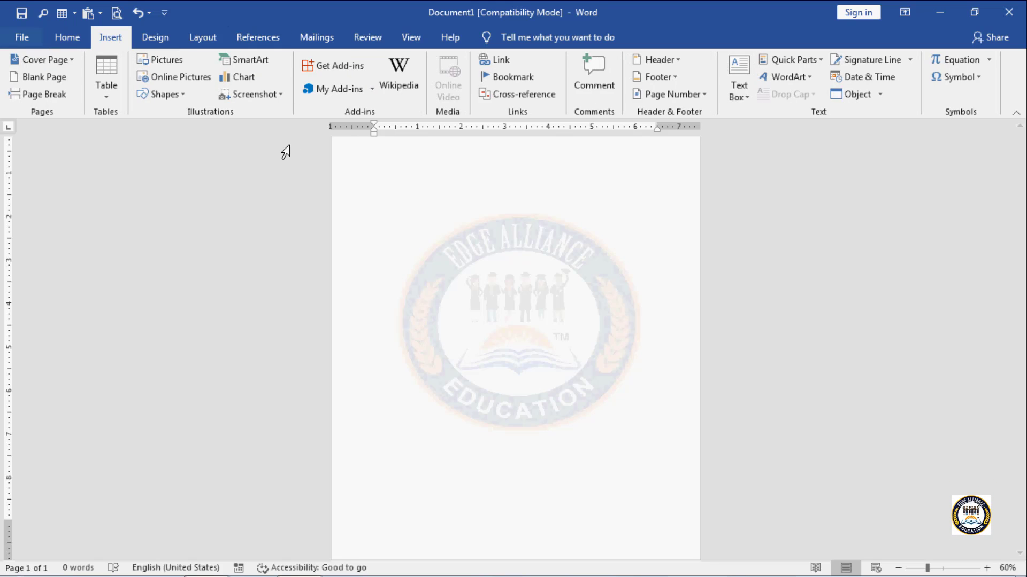
pyautogui.click(181, 96)
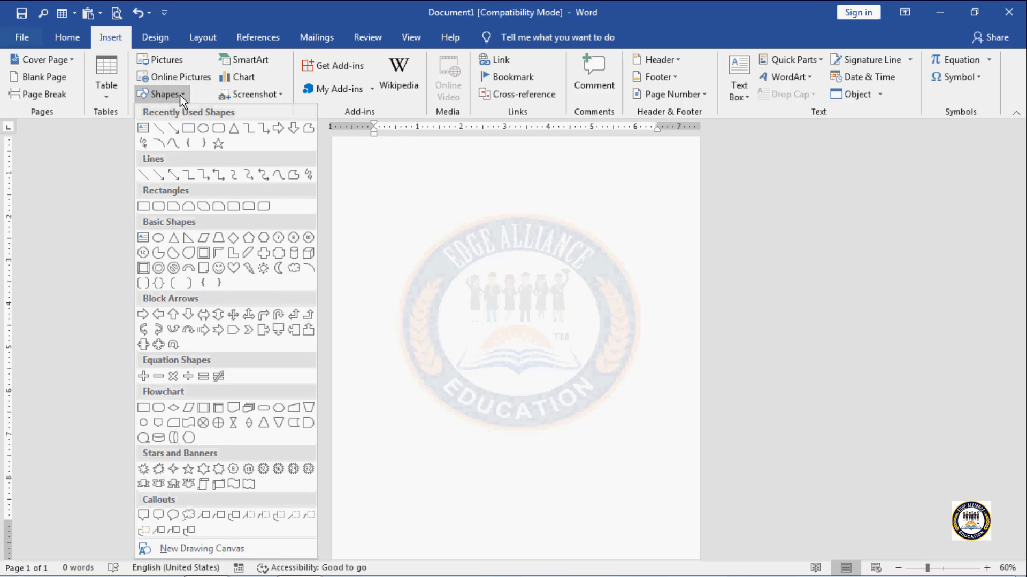
pyautogui.click(188, 133)
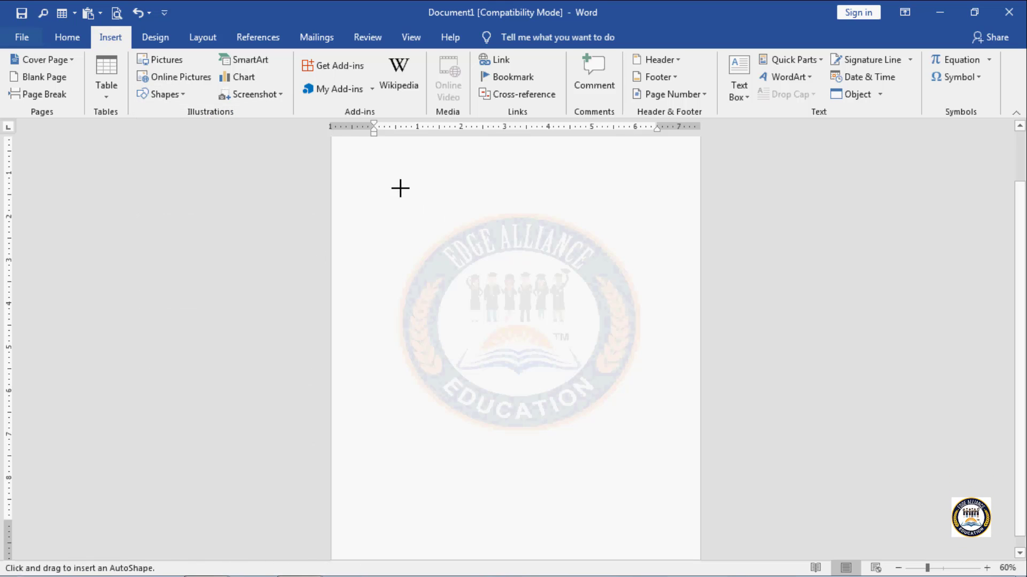
pyautogui.moveTo(401, 188)
pyautogui.mouseDown()
pyautogui.moveTo(501, 295)
pyautogui.moveTo(645, 380)
pyautogui.mouseUp()
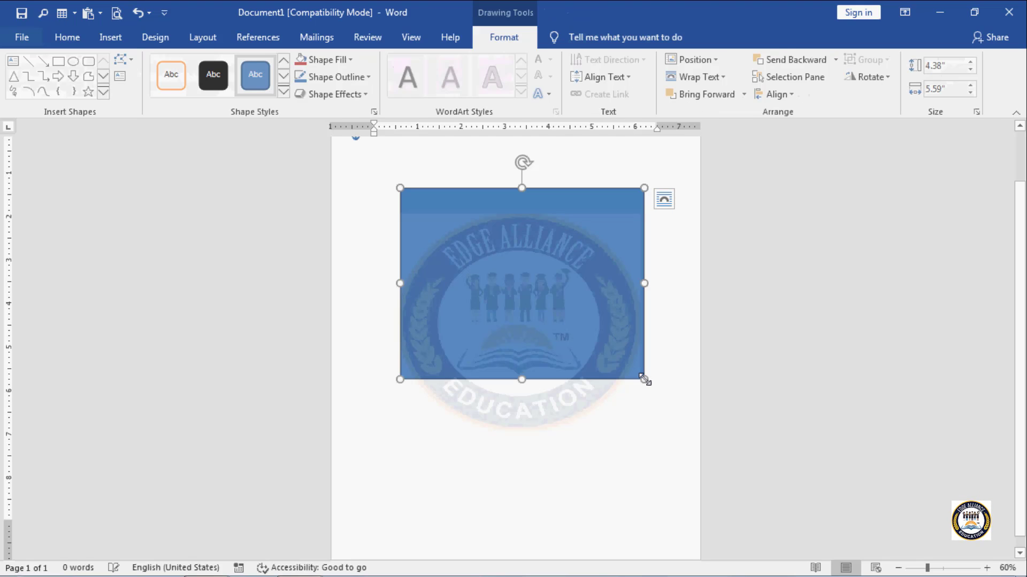
pyautogui.click(285, 92)
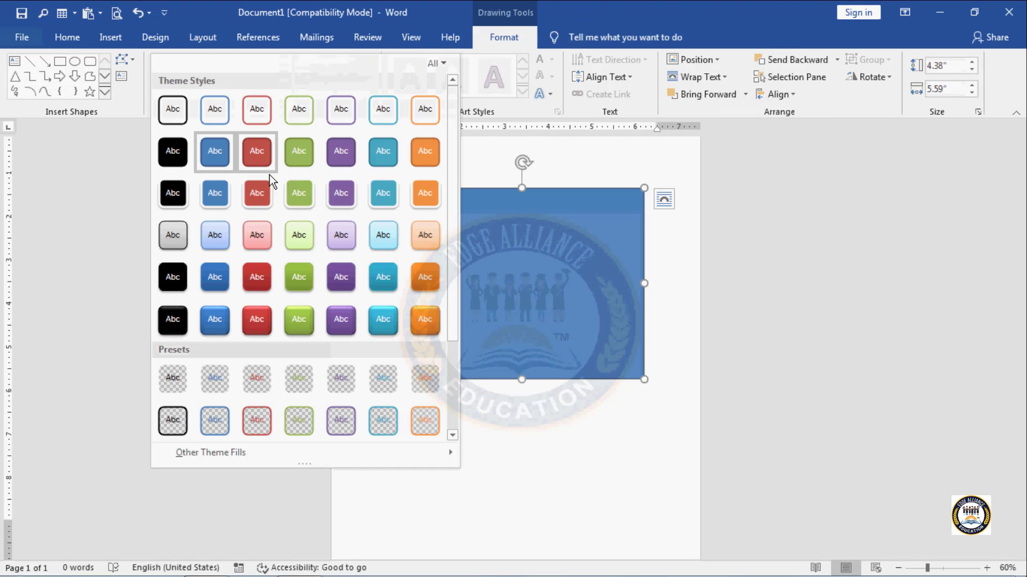
pyautogui.click(262, 166)
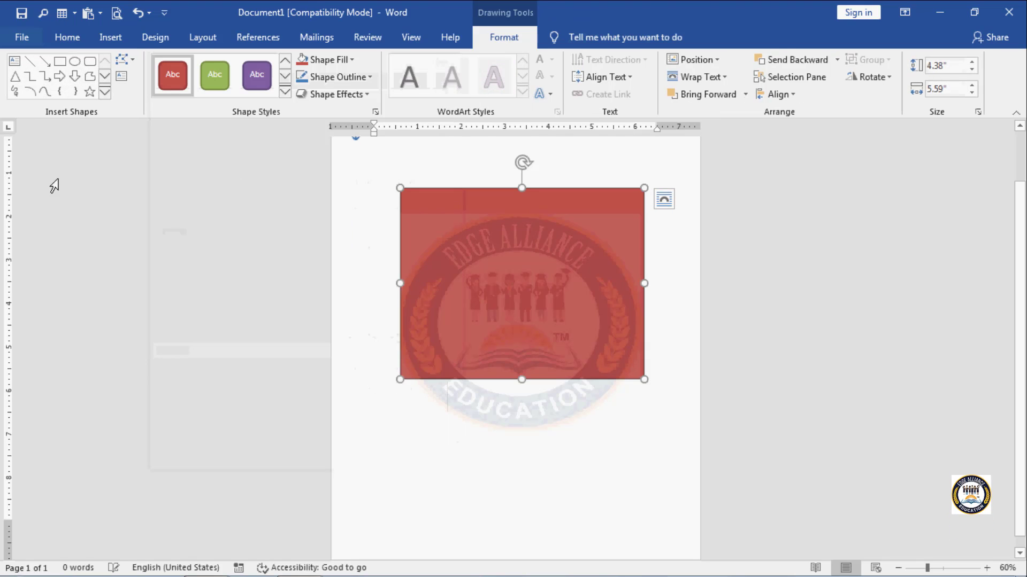
# Draw a circle about 2.72" high and 2.79" wide inside the red rectangle, and enlarge the rectangle to about 6.45" high and nearly the page's width.
pyautogui.click(74, 61)
pyautogui.moveTo(459, 223); pyautogui.dragTo(584, 342)
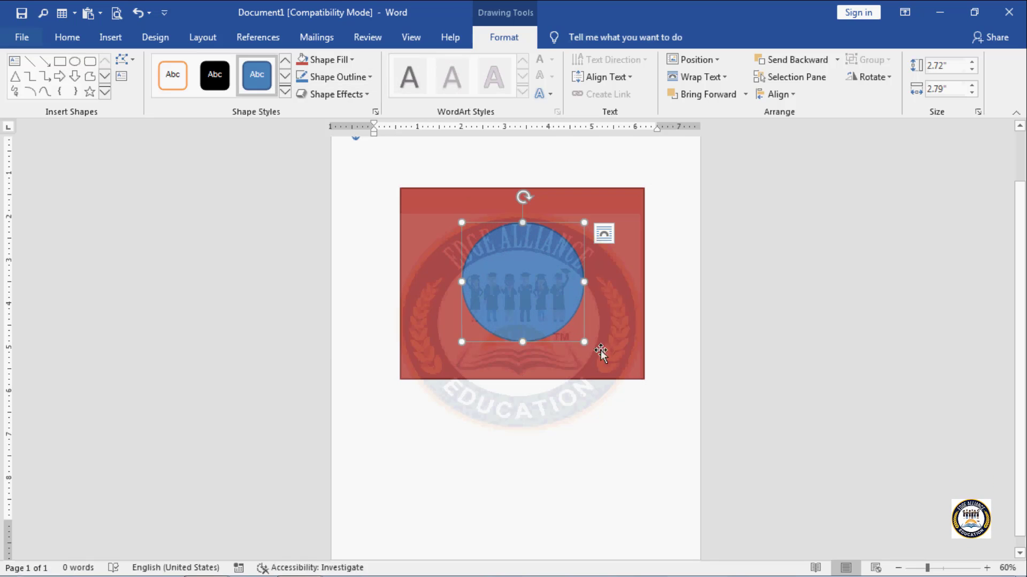
pyautogui.click(613, 372)
pyautogui.moveTo(645, 380); pyautogui.dragTo(697, 470)
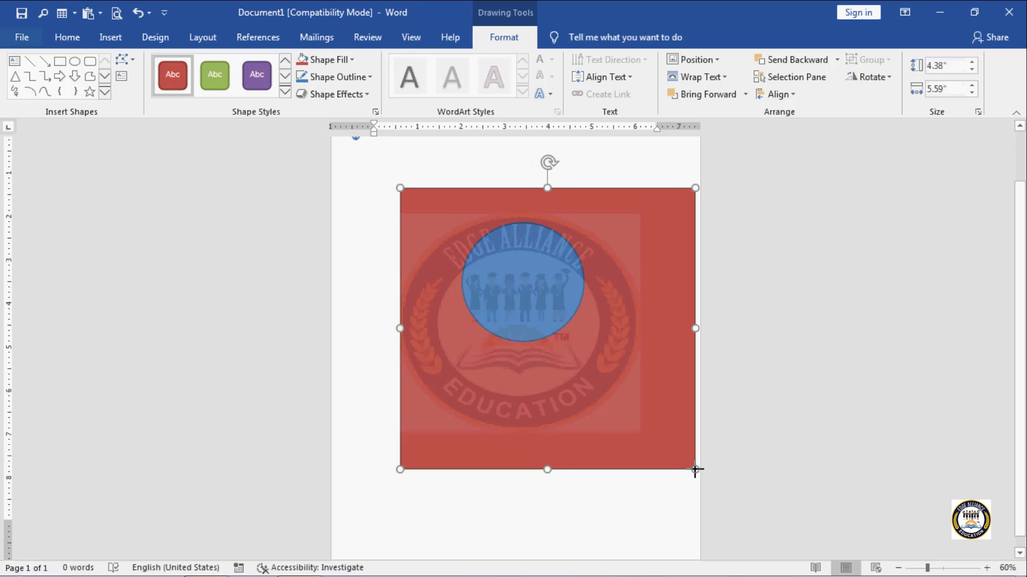
pyautogui.moveTo(400, 328); pyautogui.dragTo(354, 339)
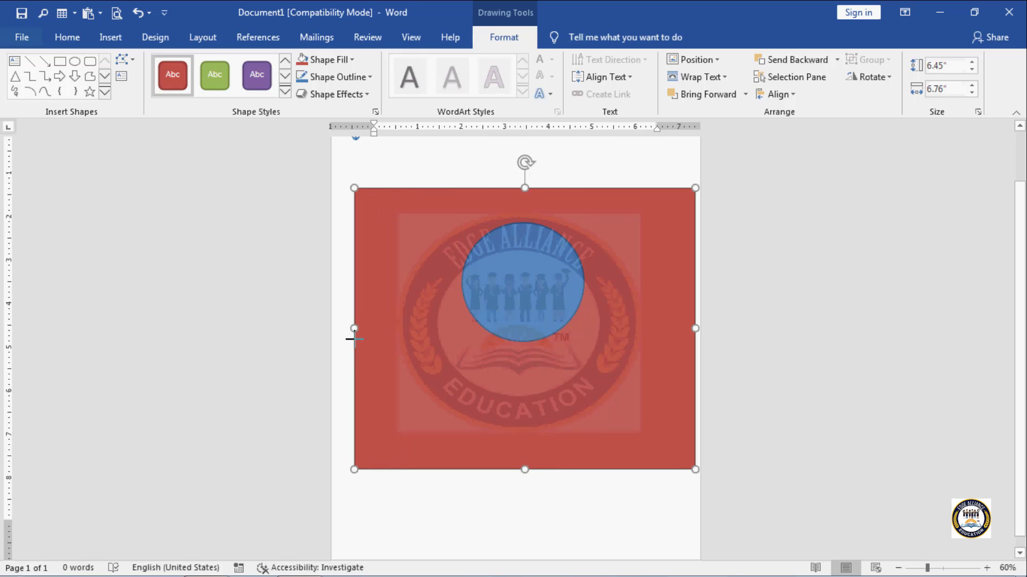
# Select the circle and the red rectangle together and align both to the left margin.
pyautogui.click(487, 264)
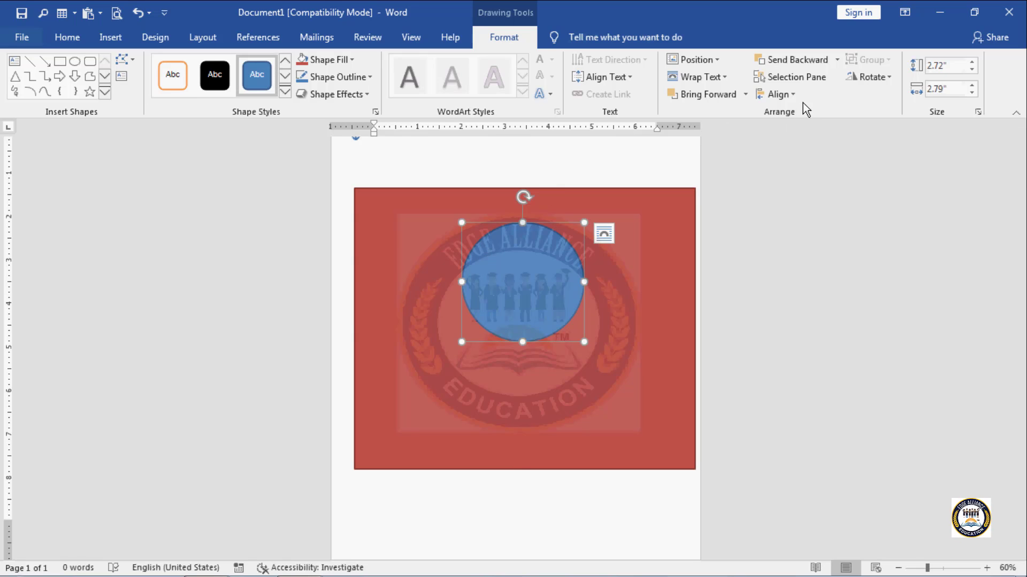
pyautogui.click(778, 94)
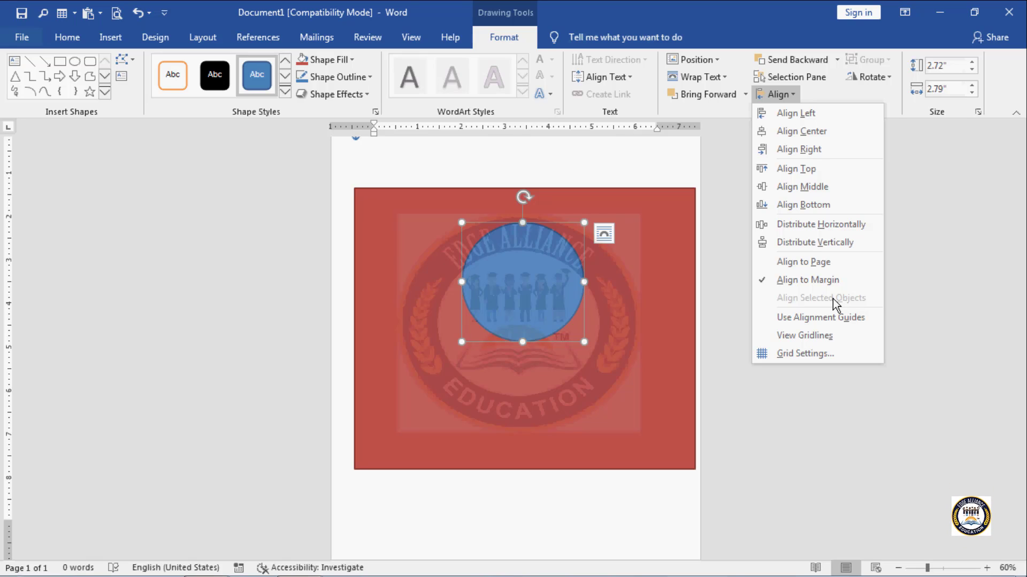
pyautogui.click(524, 295)
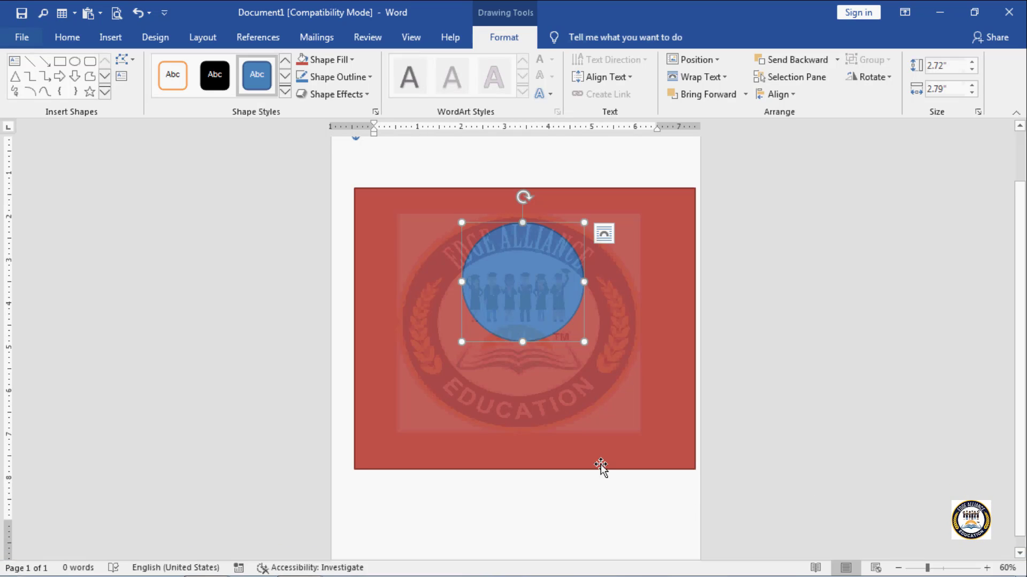
pyautogui.keyDown('shift'); pyautogui.click(388, 346); pyautogui.keyUp('shift')
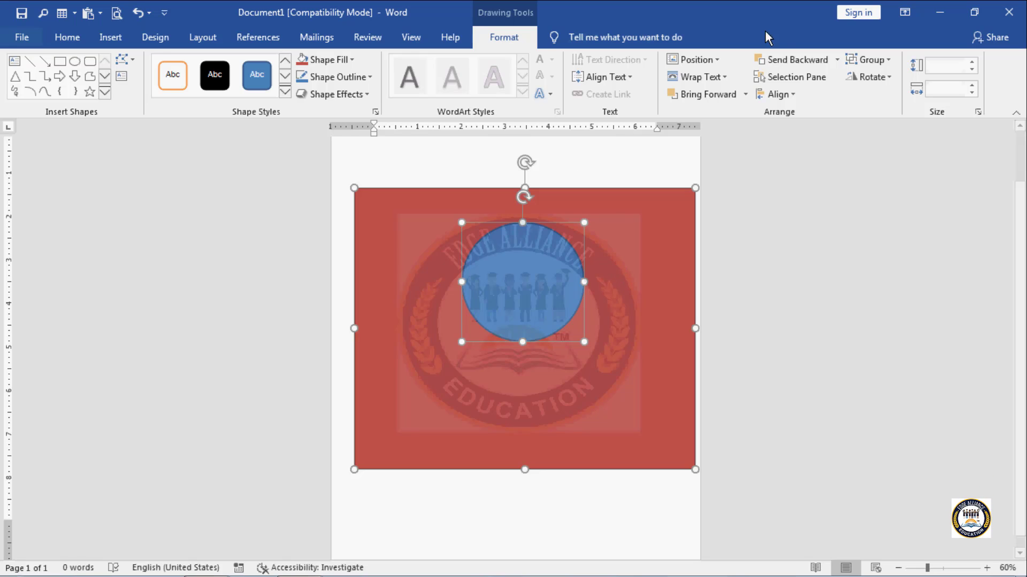
pyautogui.click(793, 94)
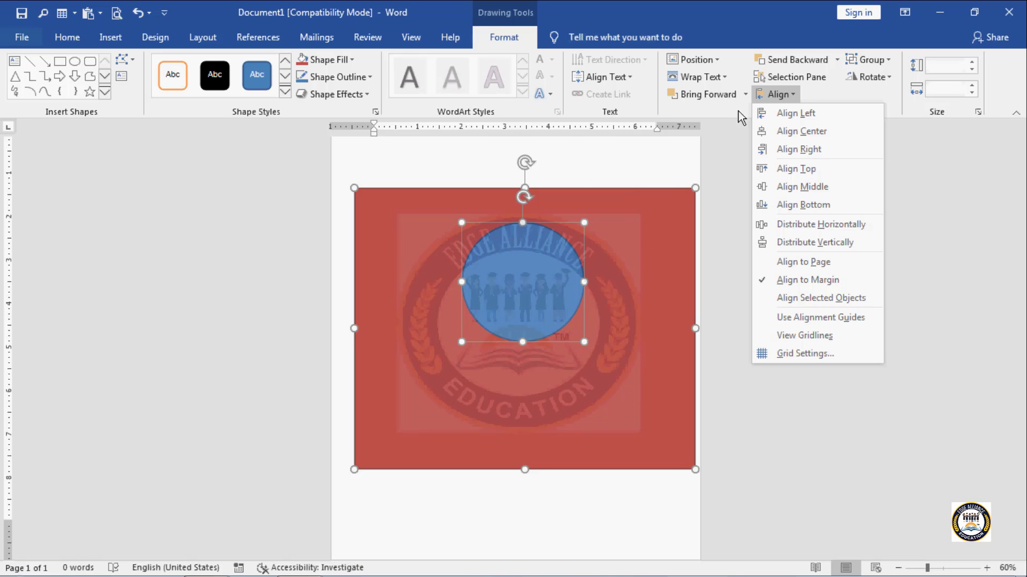
pyautogui.click(788, 113)
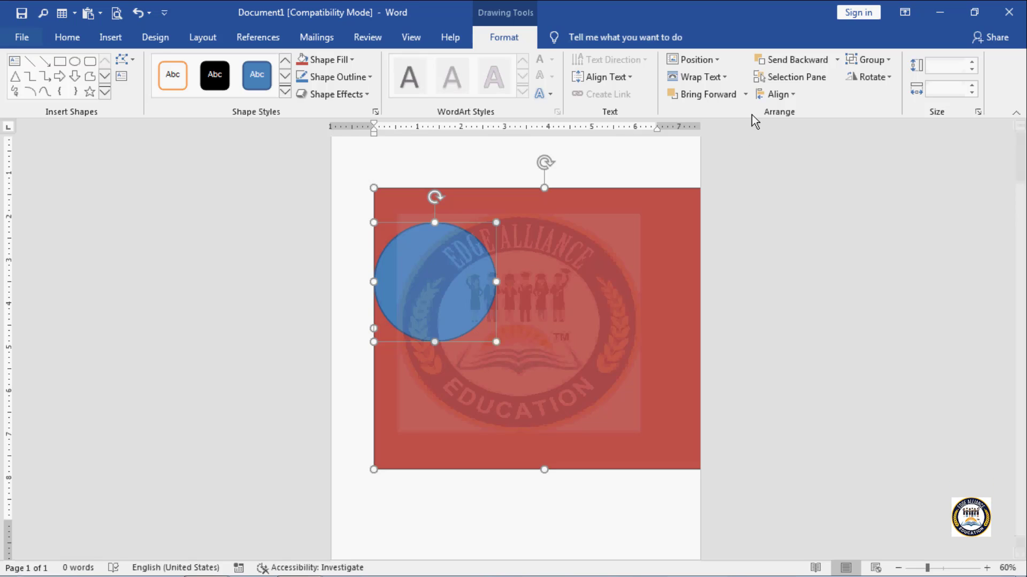
# Center both selected shapes horizontally between the margins, and then align them to the right margin.
pyautogui.click(790, 95)
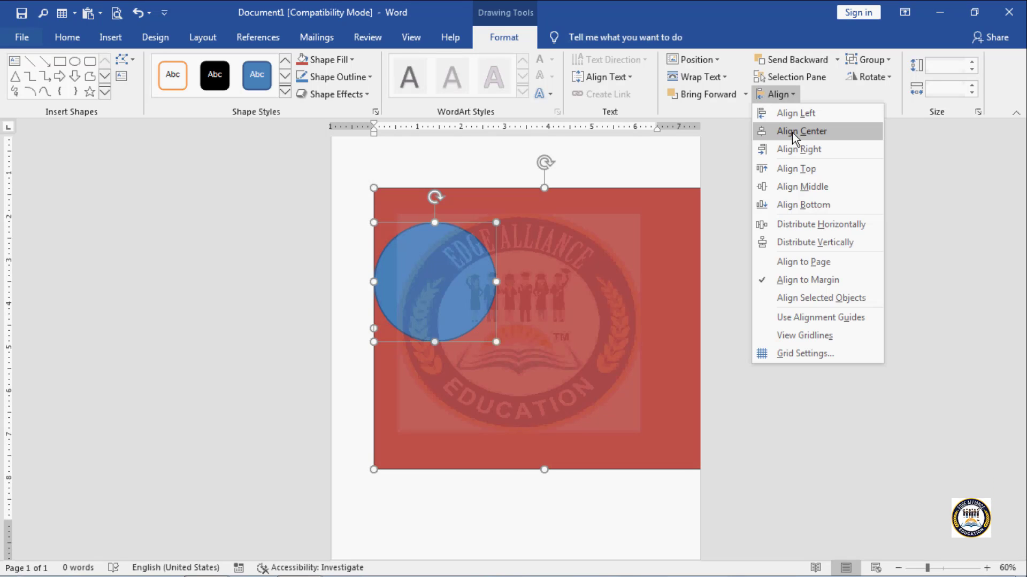
pyautogui.click(791, 131)
pyautogui.click(797, 94)
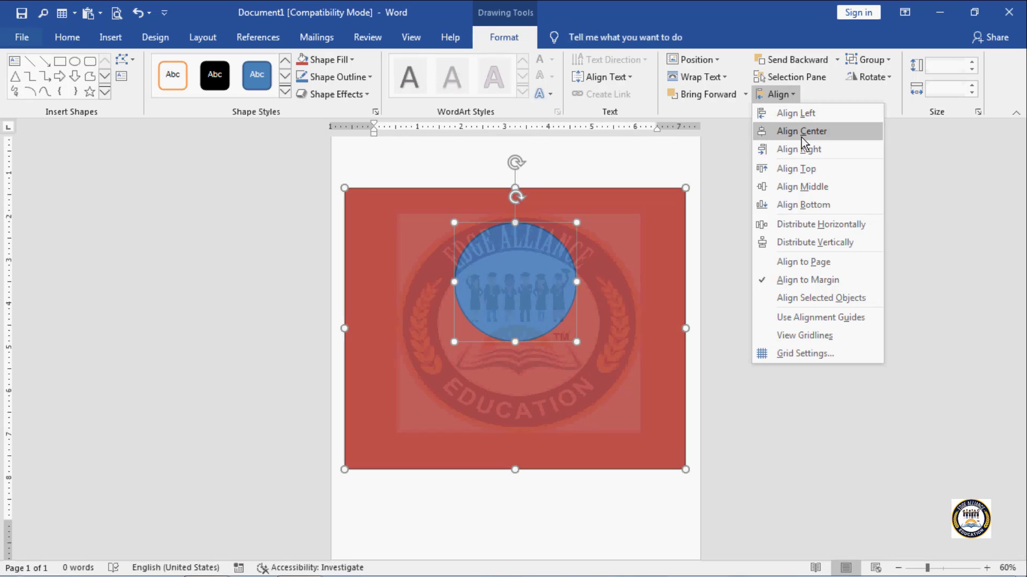
pyautogui.click(804, 145)
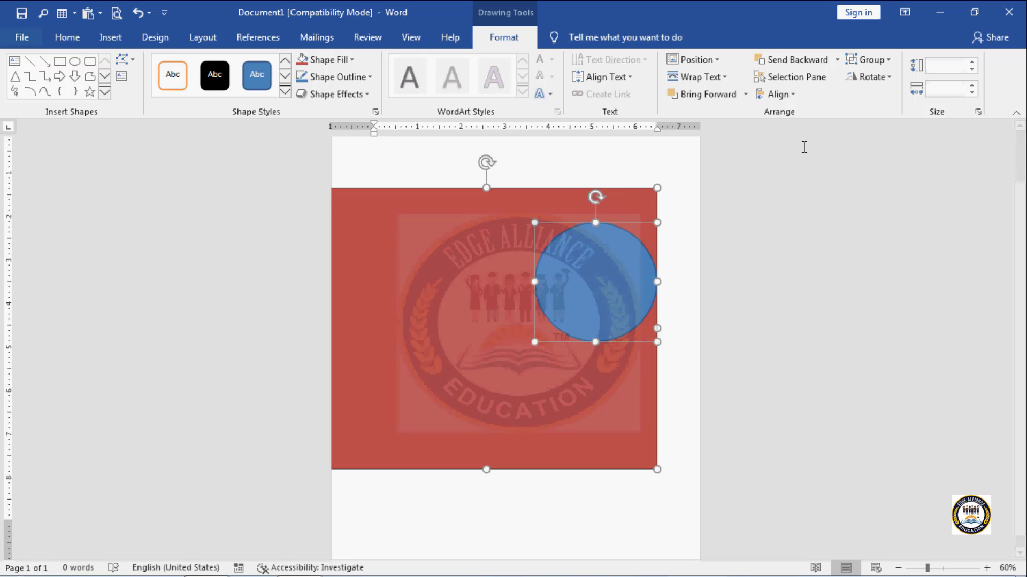
# Align both the selected circle and the red rectangle to the top margin.
pyautogui.click(794, 95)
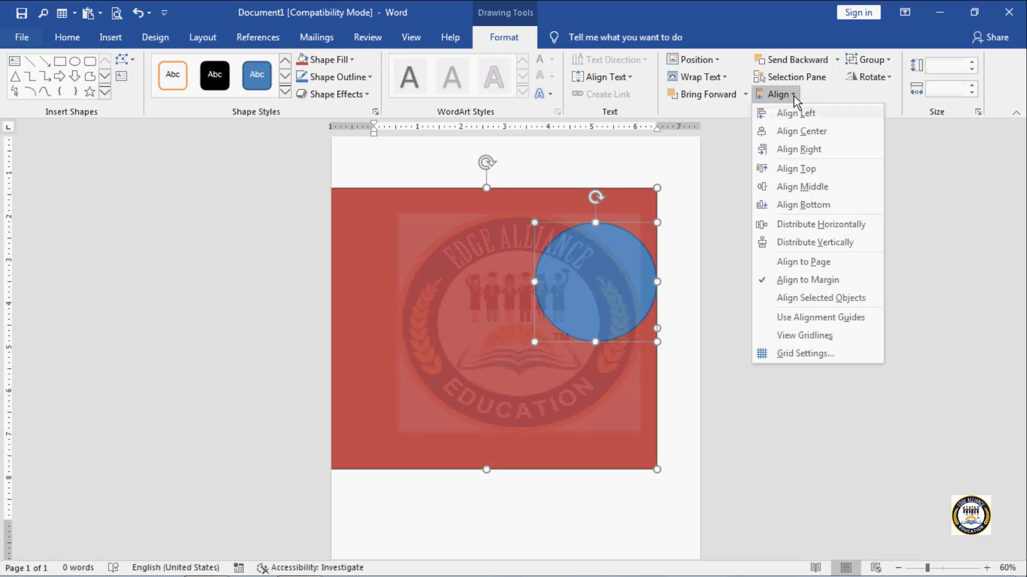
pyautogui.click(797, 169)
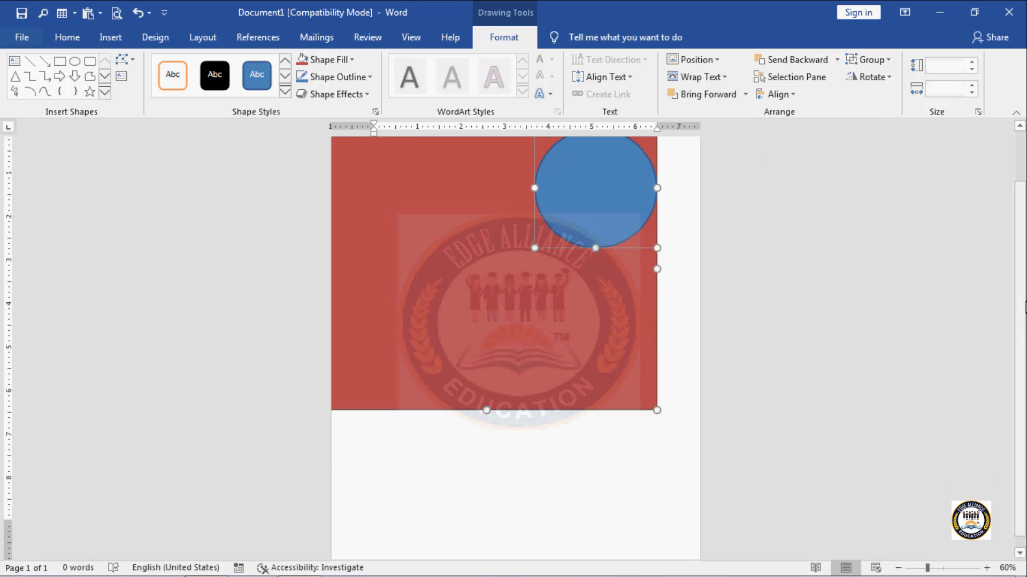
pyautogui.scroll(1, 1021, 273)
pyautogui.scroll(1, 1022, 273)
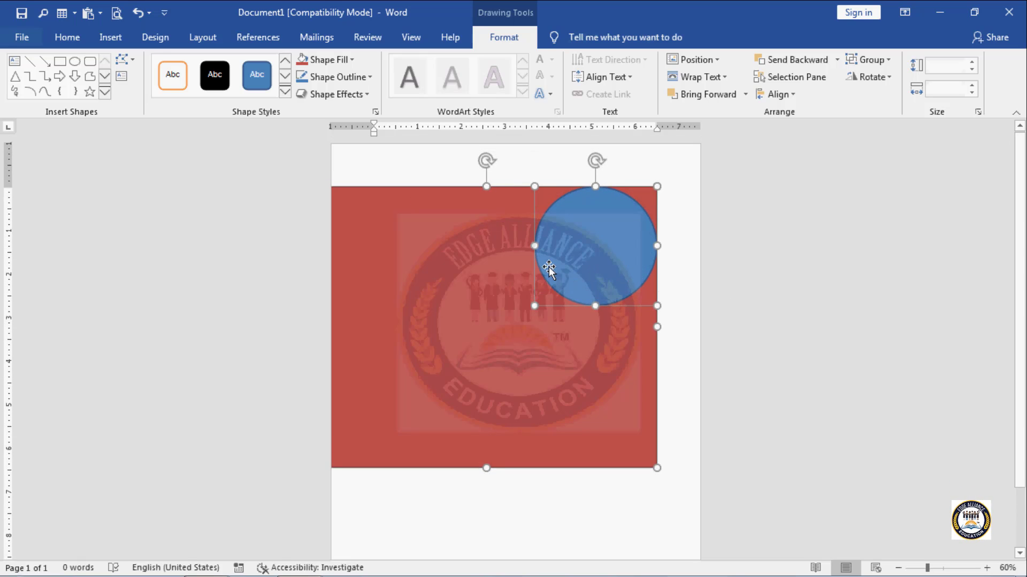
# Align both shapes to the middle between the margins, and then align their bottoms relative to the selected objects.
pyautogui.click(795, 93)
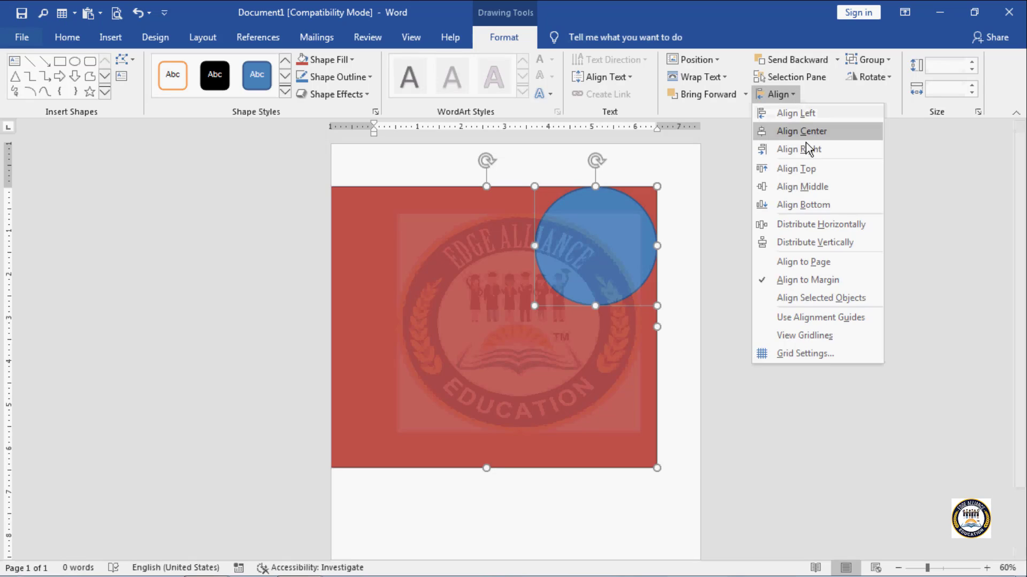
pyautogui.click(802, 187)
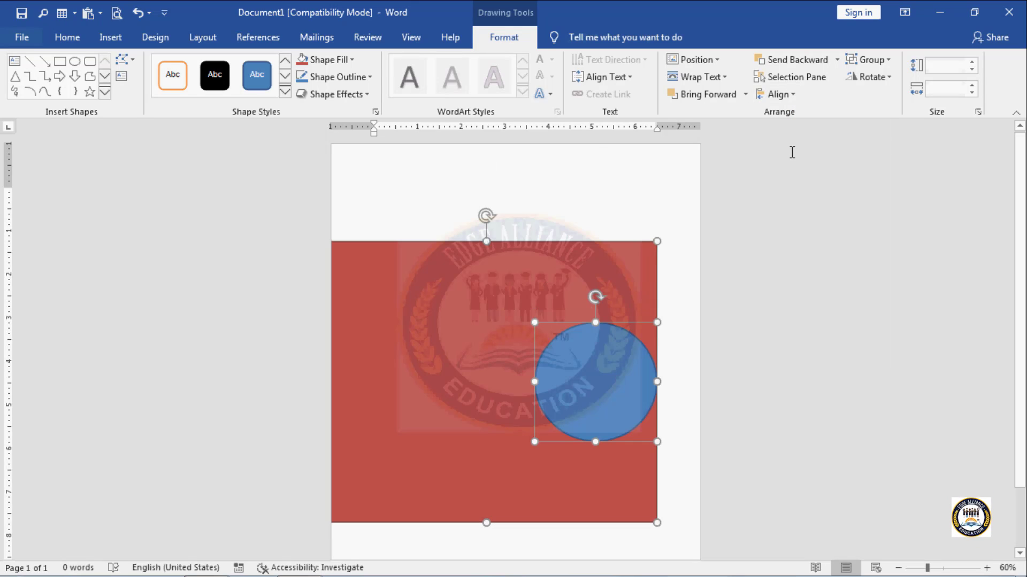
pyautogui.click(793, 96)
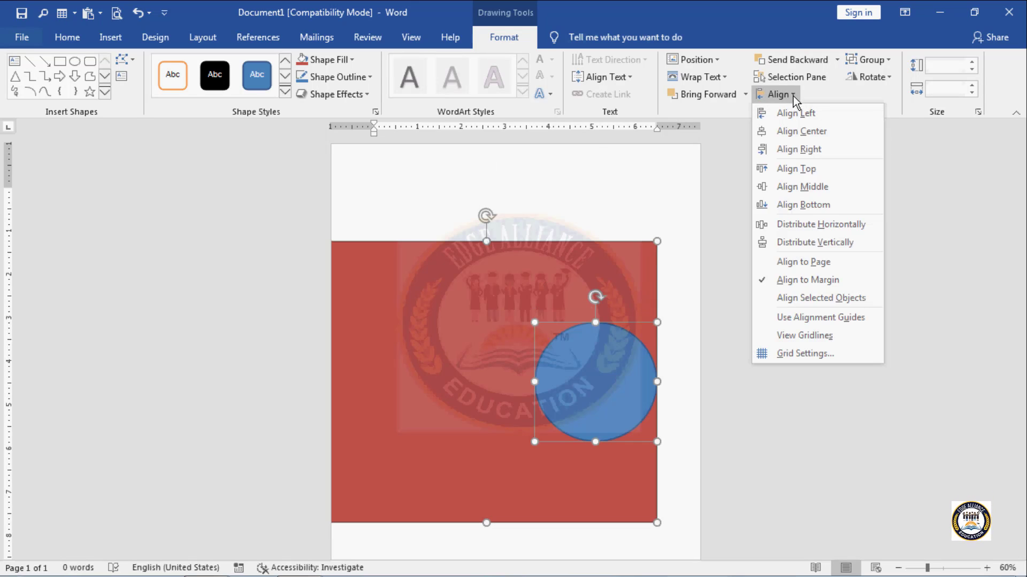
pyautogui.click(809, 297)
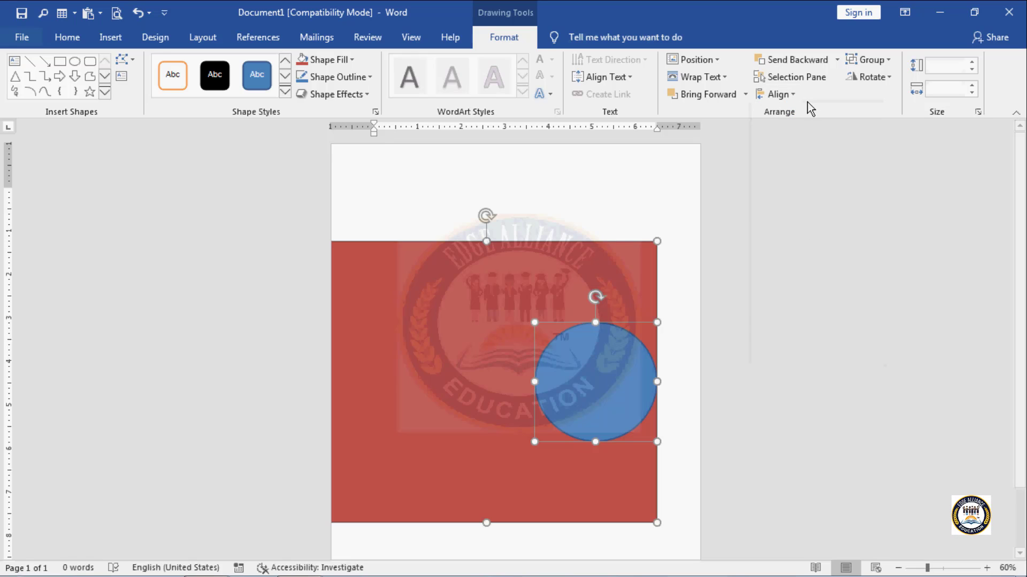
pyautogui.click(780, 95)
pyautogui.click(807, 203)
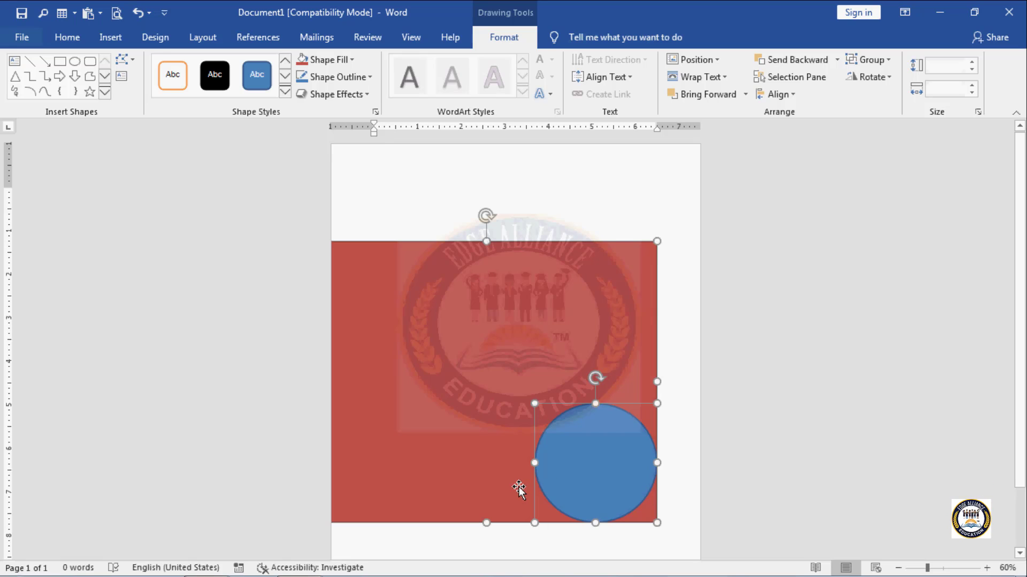
# Switch the alignment reference to the page, to the selected objects, and back to the page.
pyautogui.click(790, 96)
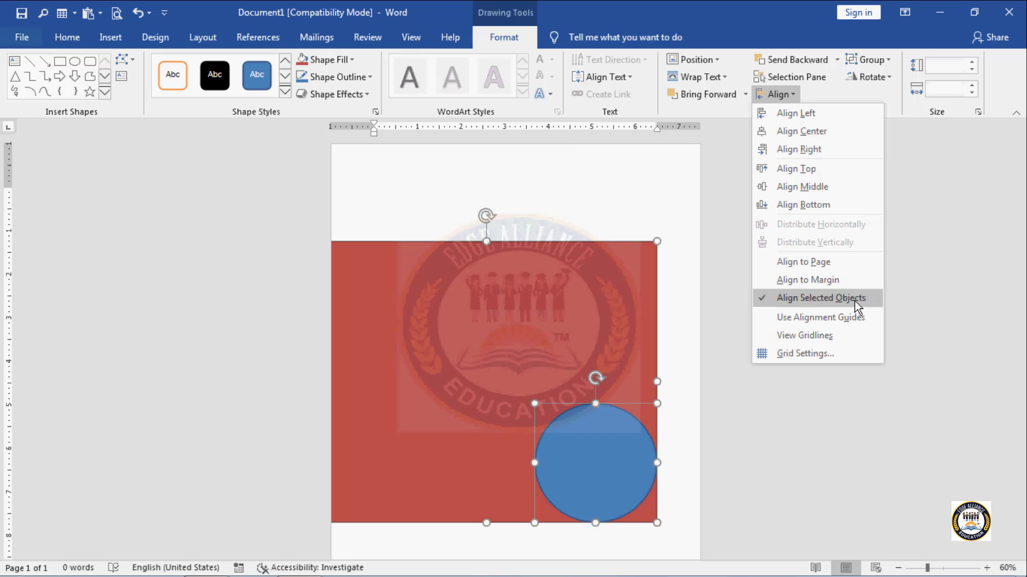
pyautogui.click(829, 264)
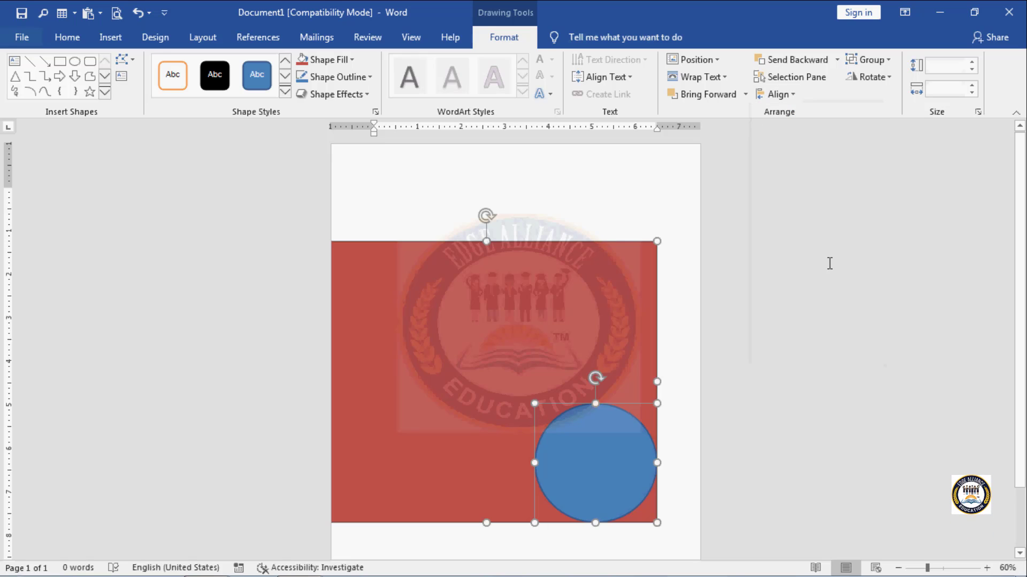
pyautogui.click(787, 97)
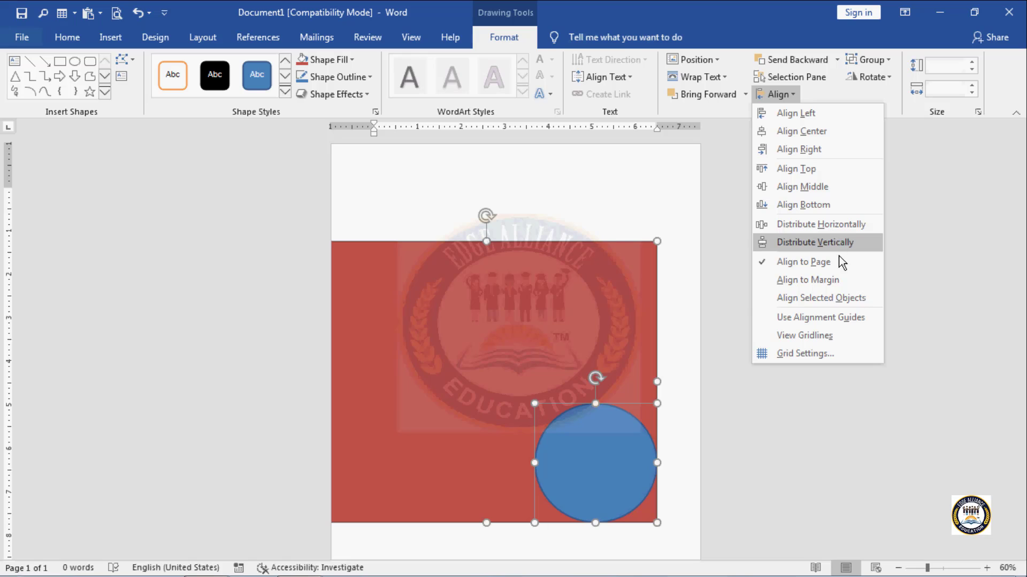
pyautogui.click(840, 298)
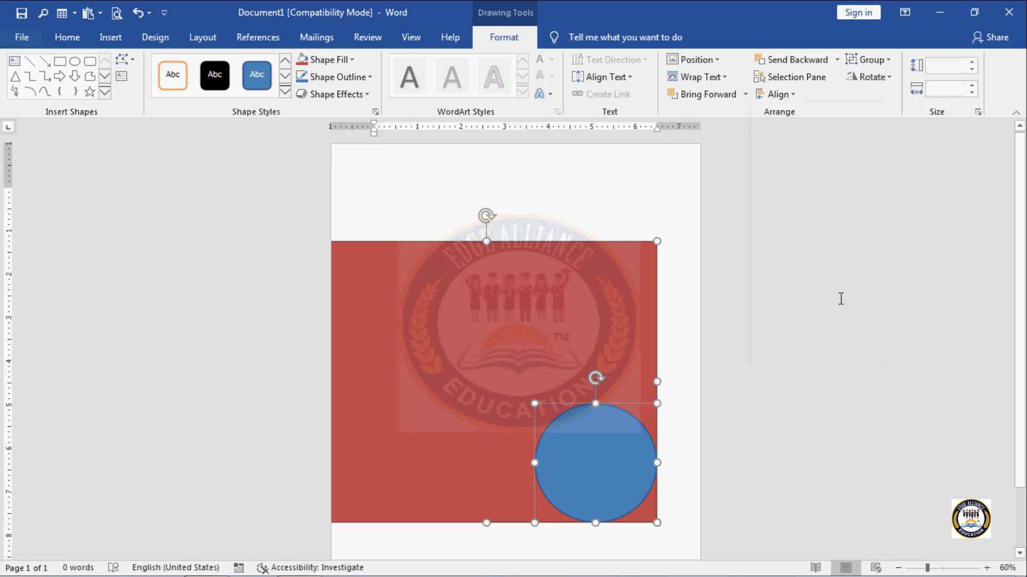
pyautogui.click(779, 94)
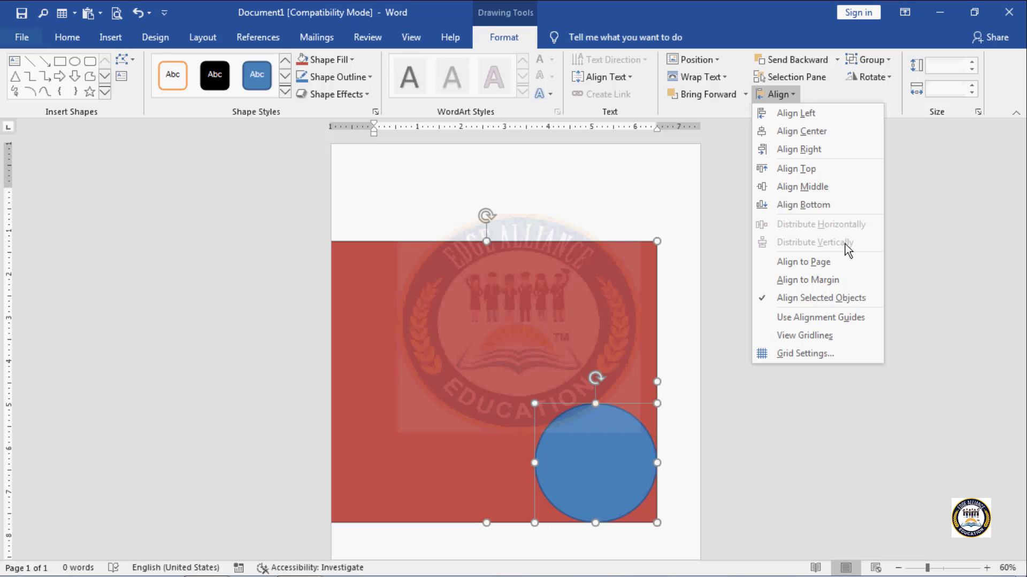
pyautogui.click(811, 262)
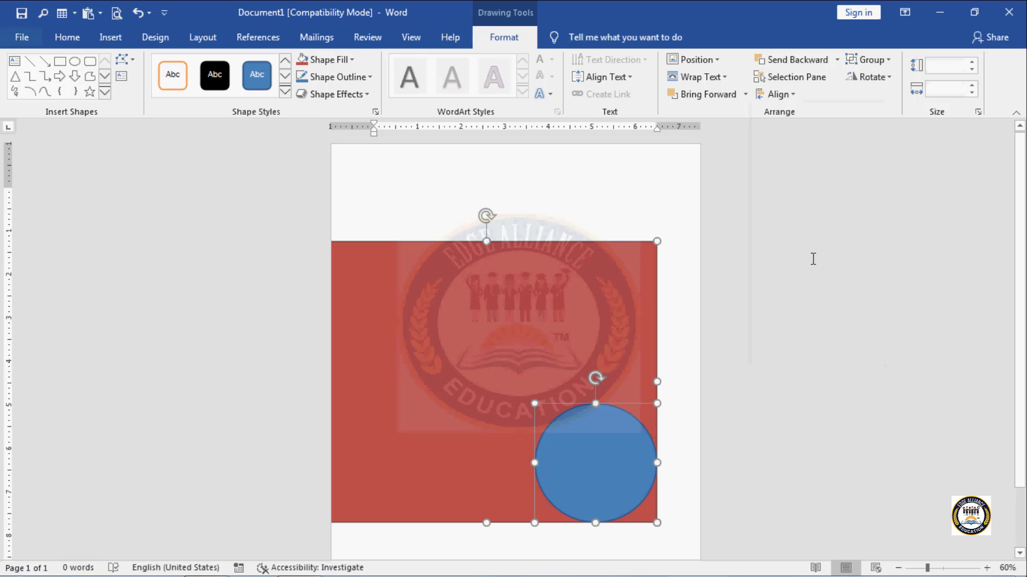
pyautogui.click(794, 95)
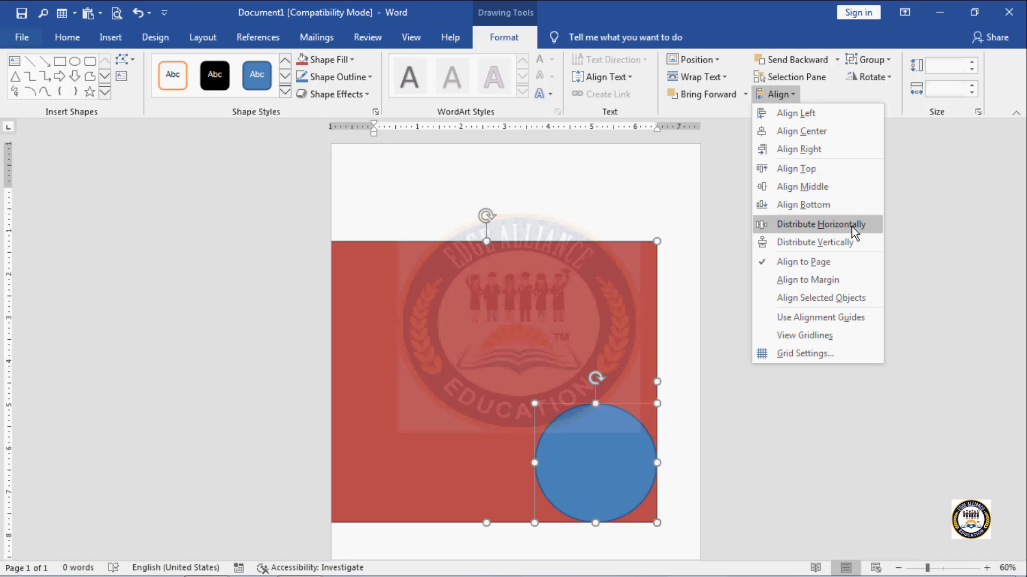
# Move the red rectangle alone slightly up and right, and then undo that move and the last two alignments.
pyautogui.click(988, 569)
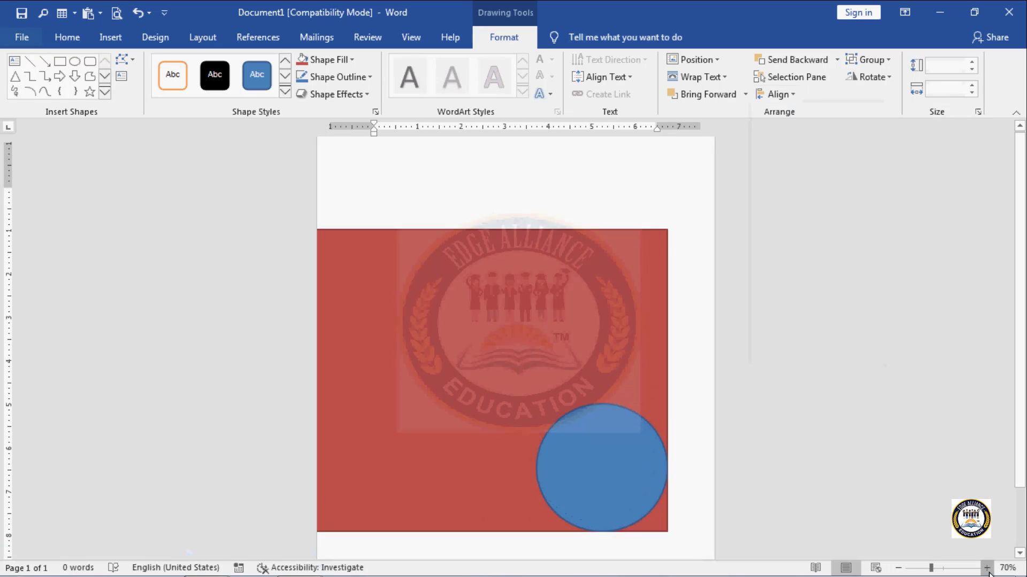
pyautogui.click(988, 570)
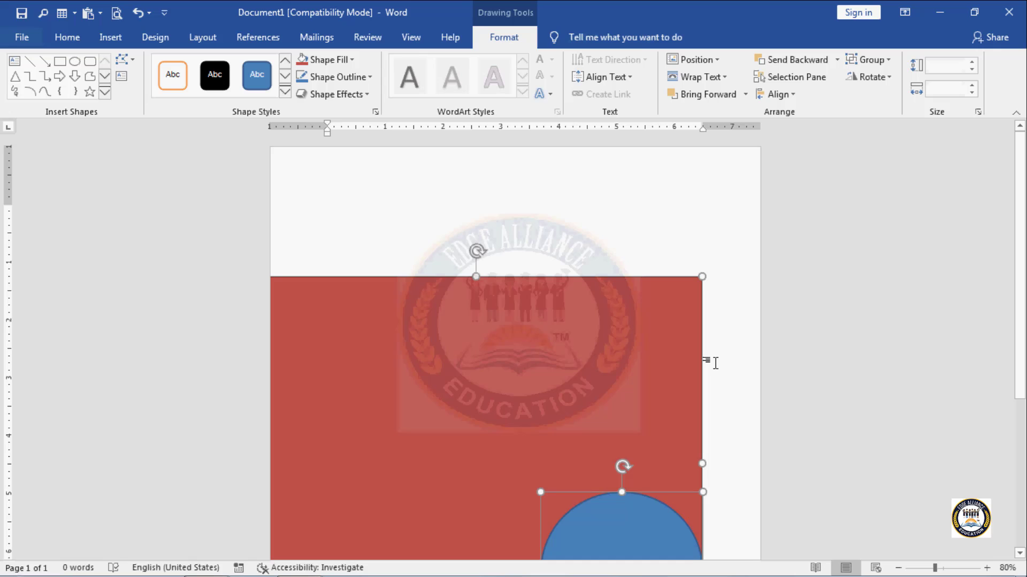
pyautogui.click(705, 272)
pyautogui.click(557, 335)
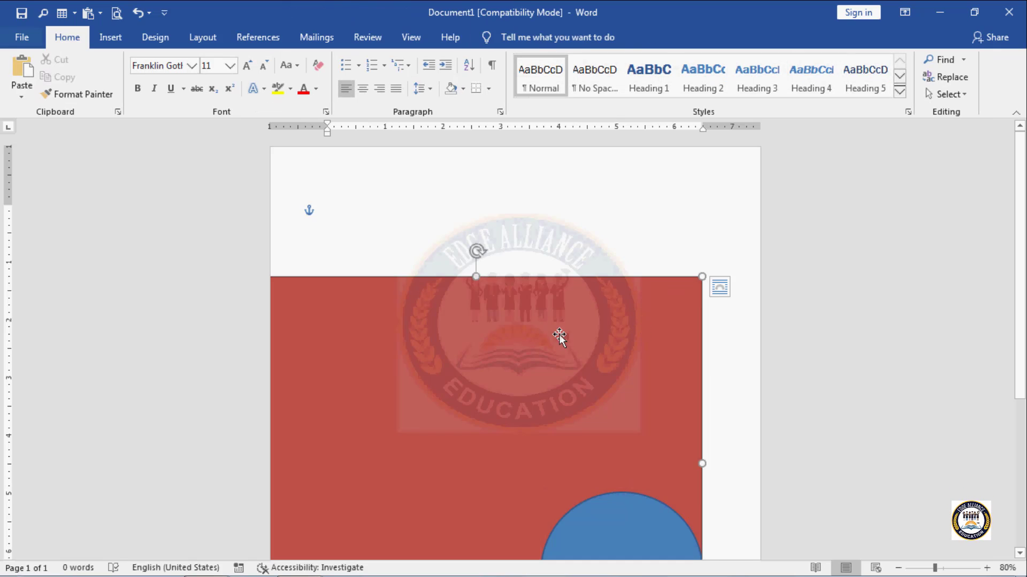
pyautogui.moveTo(443, 286); pyautogui.dragTo(473, 314)
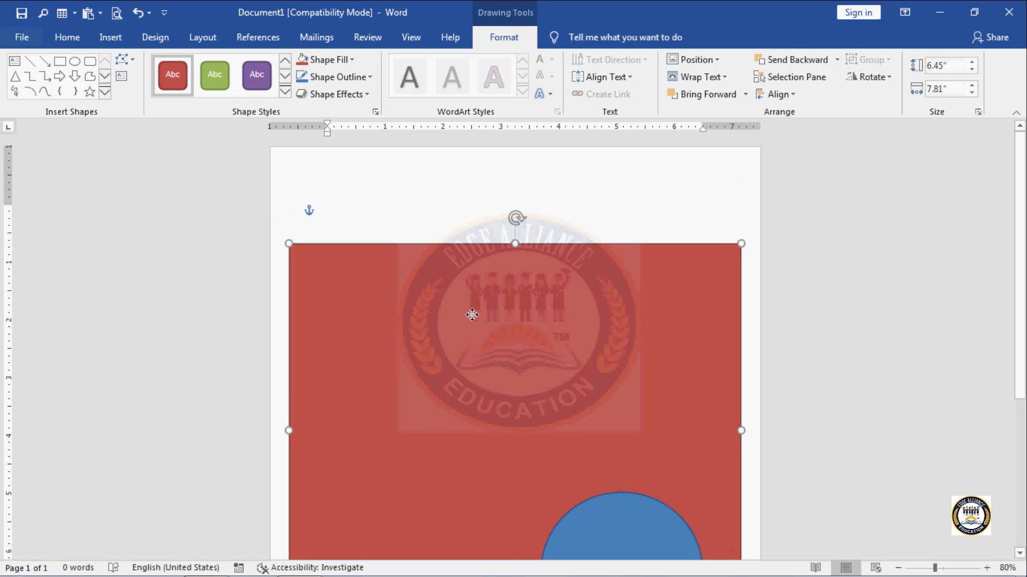
pyautogui.hotkey('ctrl', 'z')
pyautogui.hotkey('ctrl', 'z')
pyautogui.hotkey('ctrl', 'z')
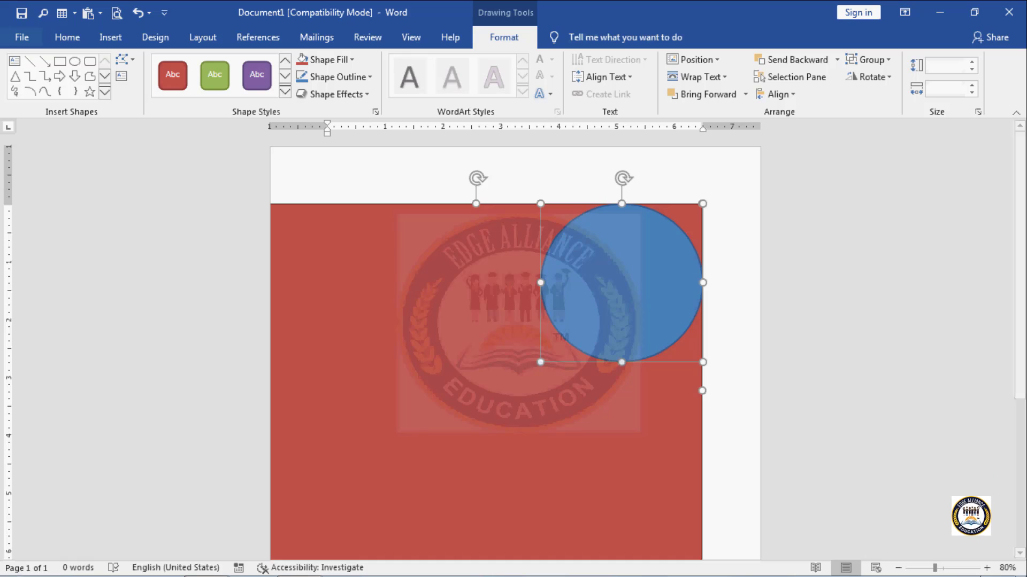
# Move both selected shapes together about 3" to the left and distribute them horizontally relative to the page.
pyautogui.click(986, 567)
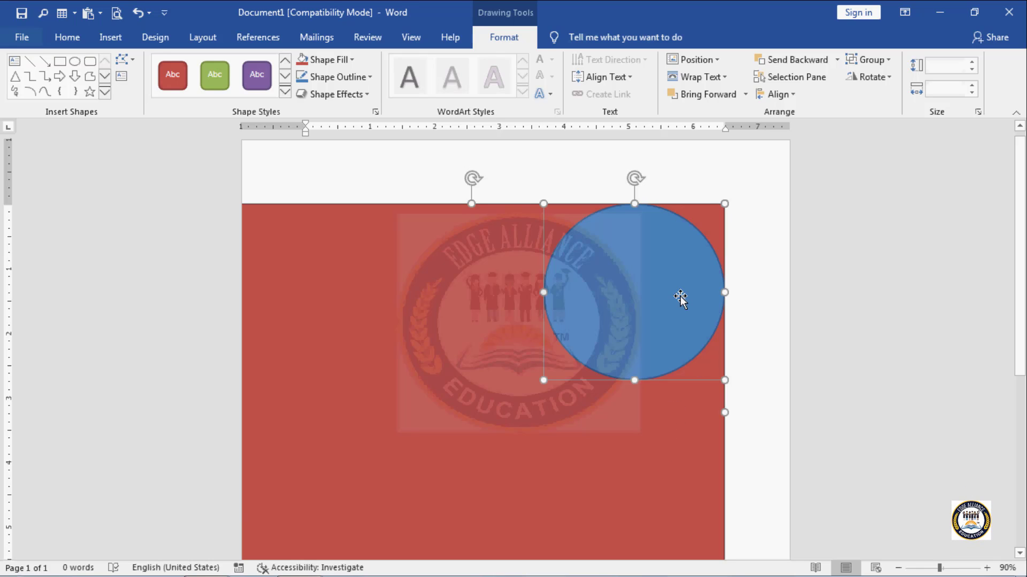
pyautogui.moveTo(680, 296); pyautogui.dragTo(480, 320)
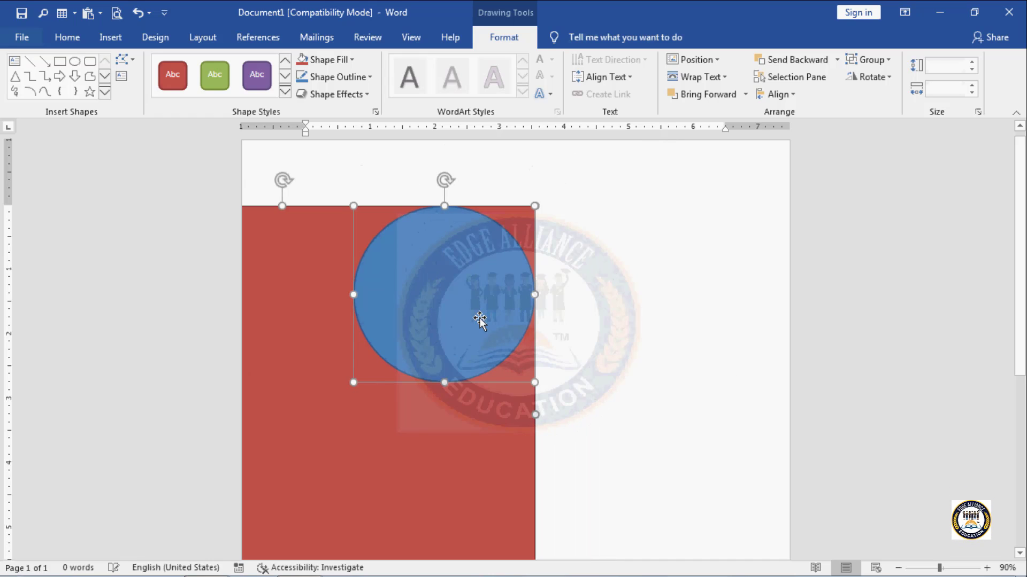
pyautogui.click(791, 95)
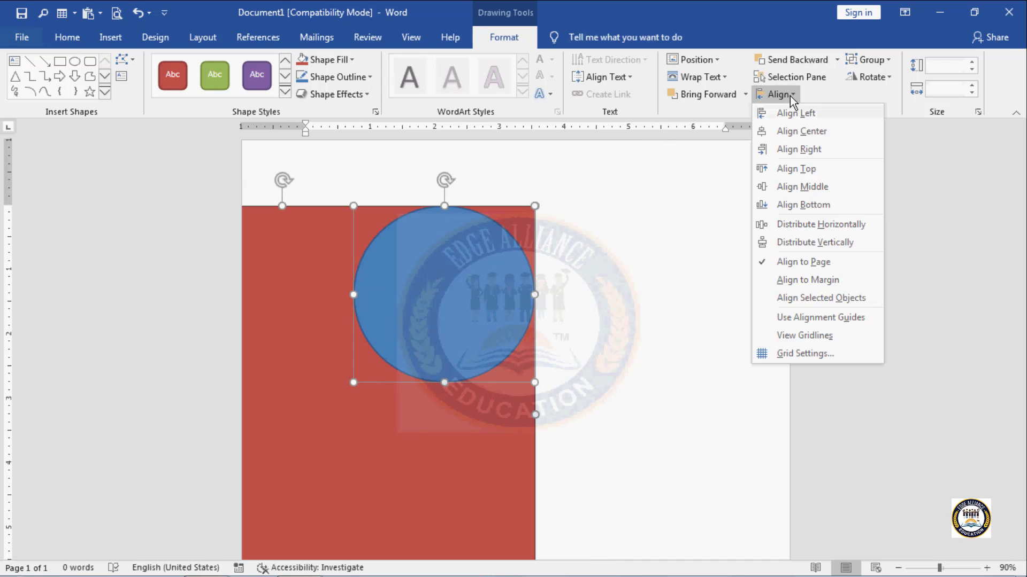
pyautogui.click(802, 224)
# Shift both shapes slightly to the left and repeat the horizontal distribution across the page.
pyautogui.moveTo(764, 308); pyautogui.dragTo(719, 294)
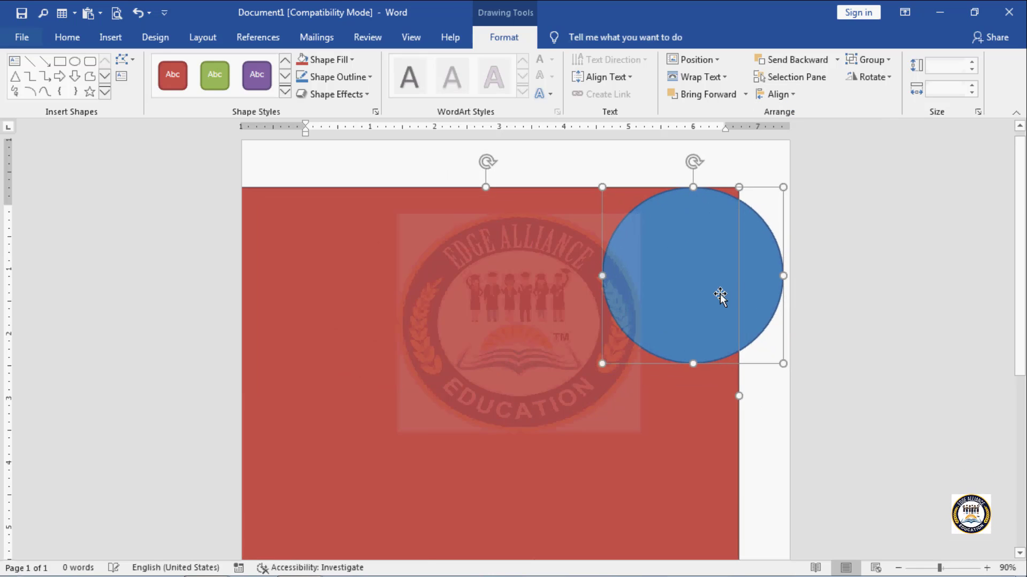
pyautogui.click(796, 94)
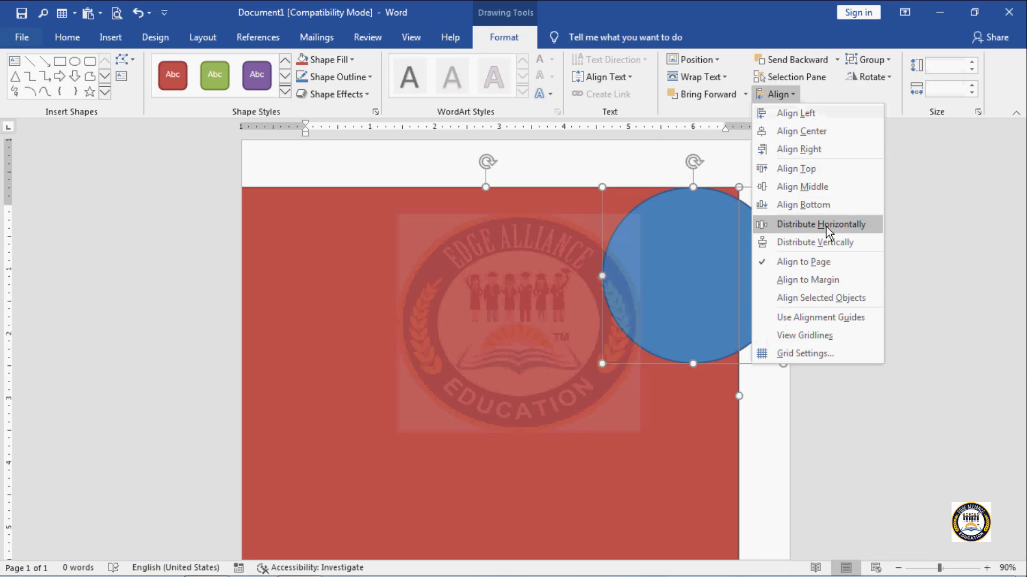
pyautogui.click(826, 226)
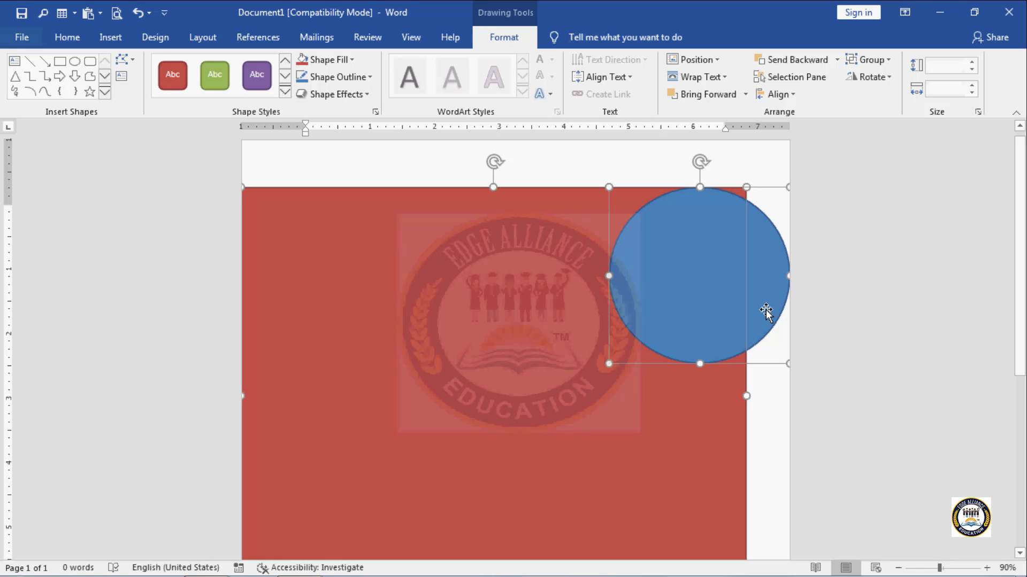
# Distribute the circle and the red rectangle vertically relative to the page, and then distribute them horizontally once more.
pyautogui.click(793, 96)
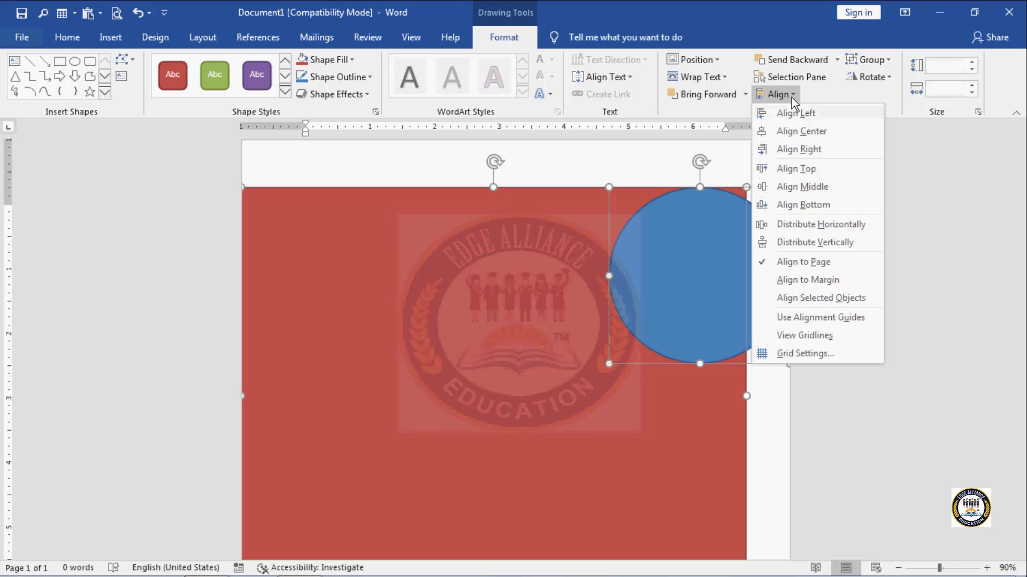
pyautogui.click(802, 242)
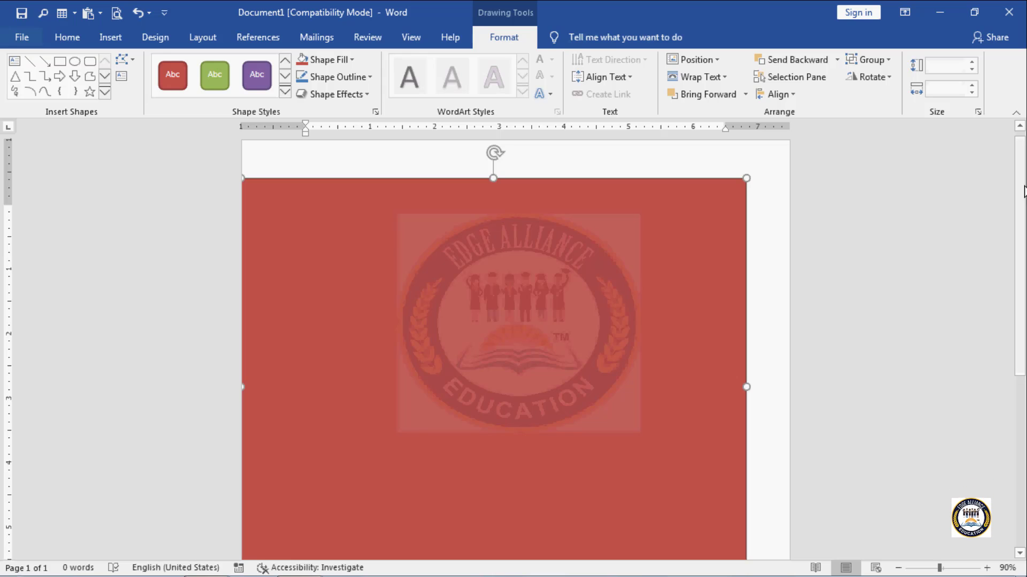
pyautogui.moveTo(1018, 198); pyautogui.dragTo(1024, 338)
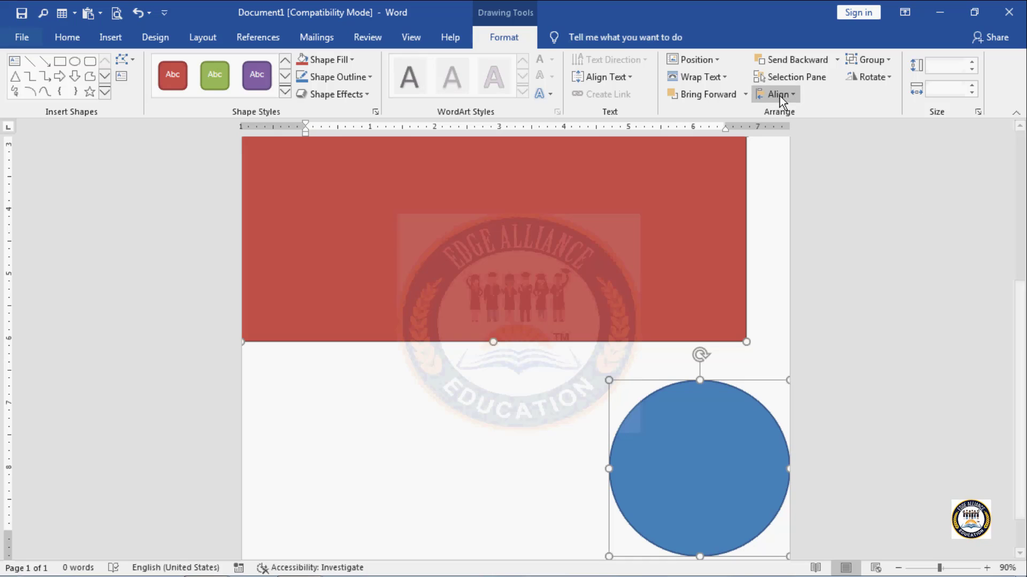
pyautogui.click(793, 96)
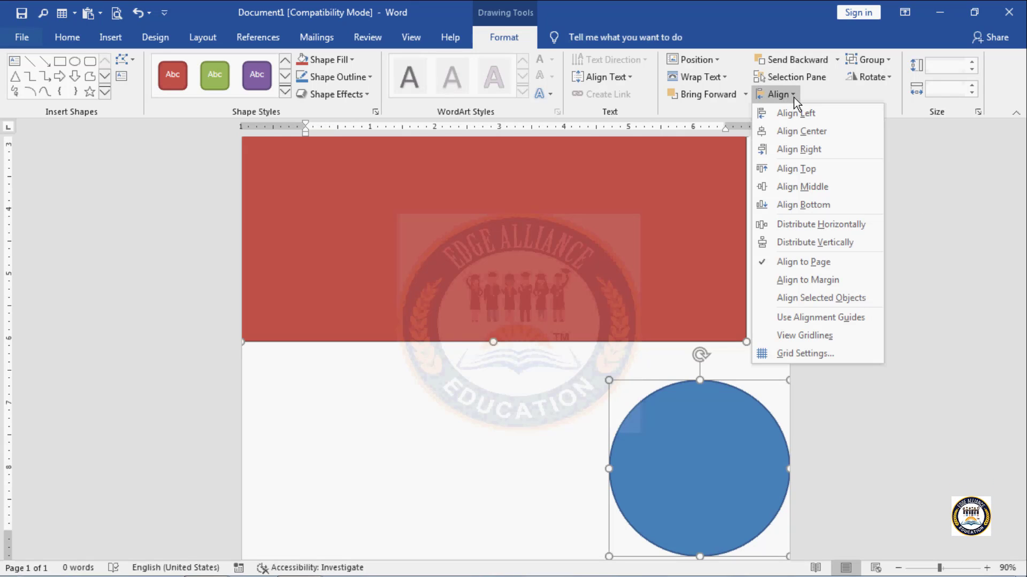
pyautogui.click(852, 225)
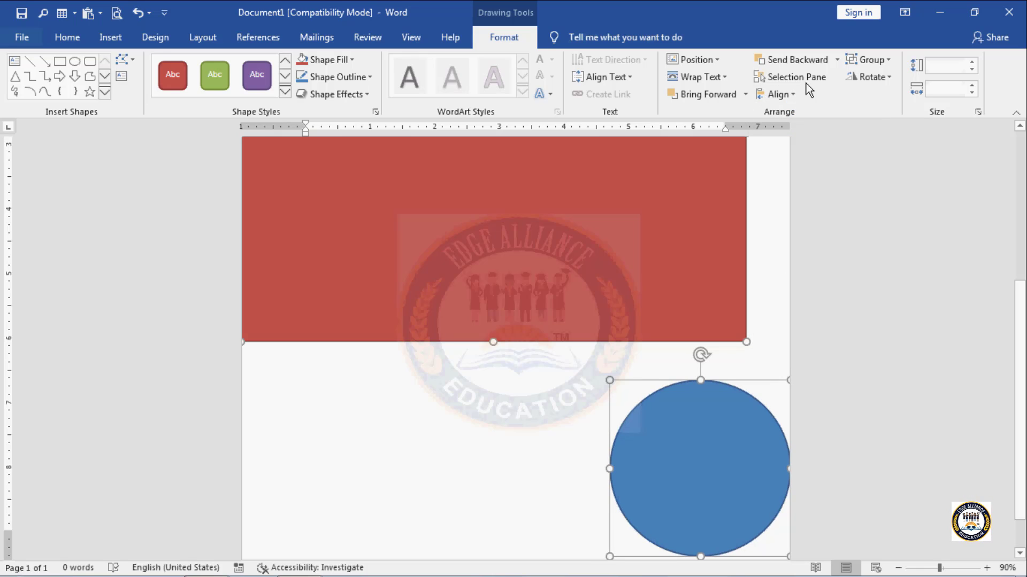
# Delete the circle and the red rectangle from the page and bring up the commands for inserting new content.
pyautogui.click(794, 97)
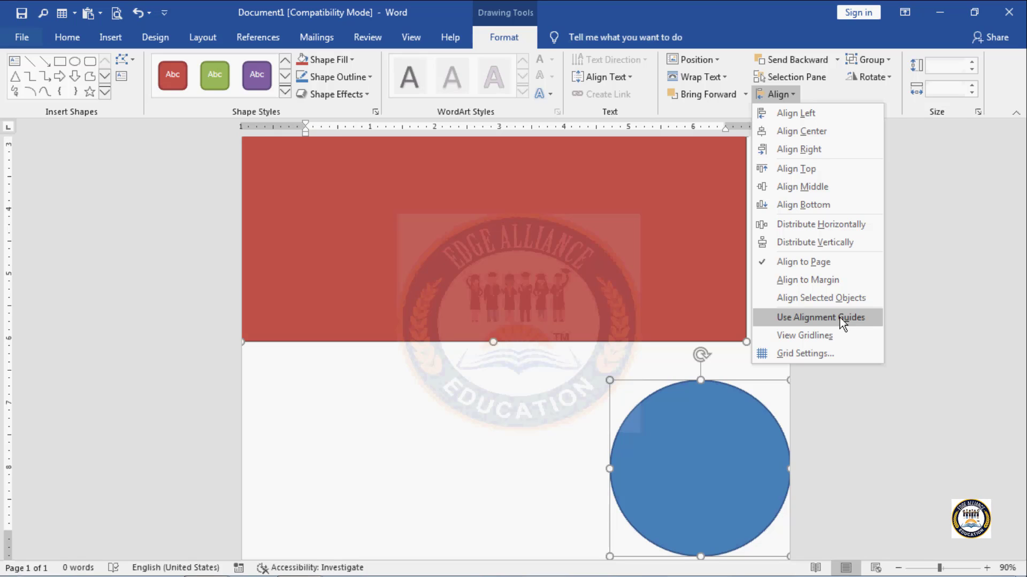
pyautogui.click(562, 391)
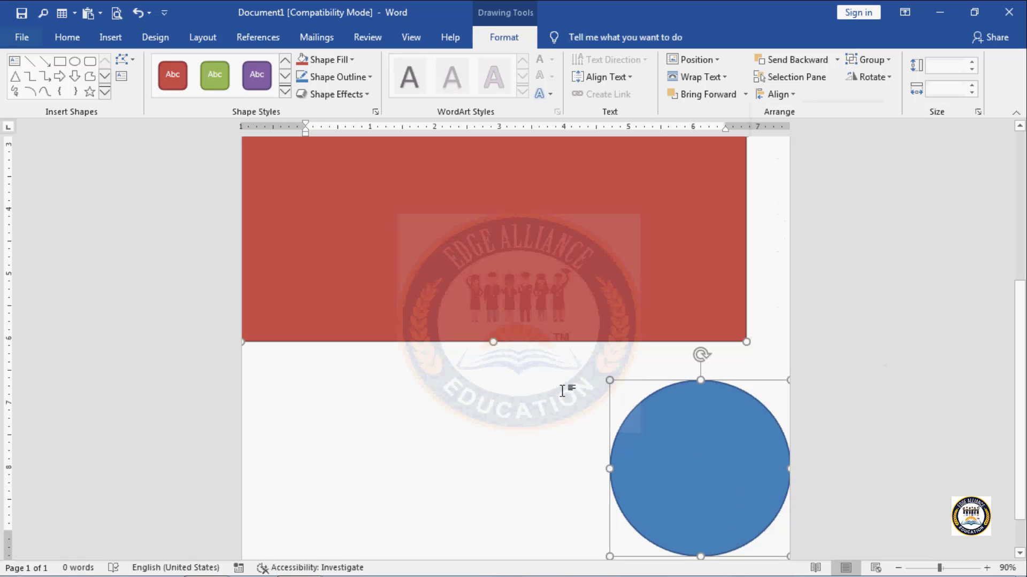
pyautogui.press('Delete')
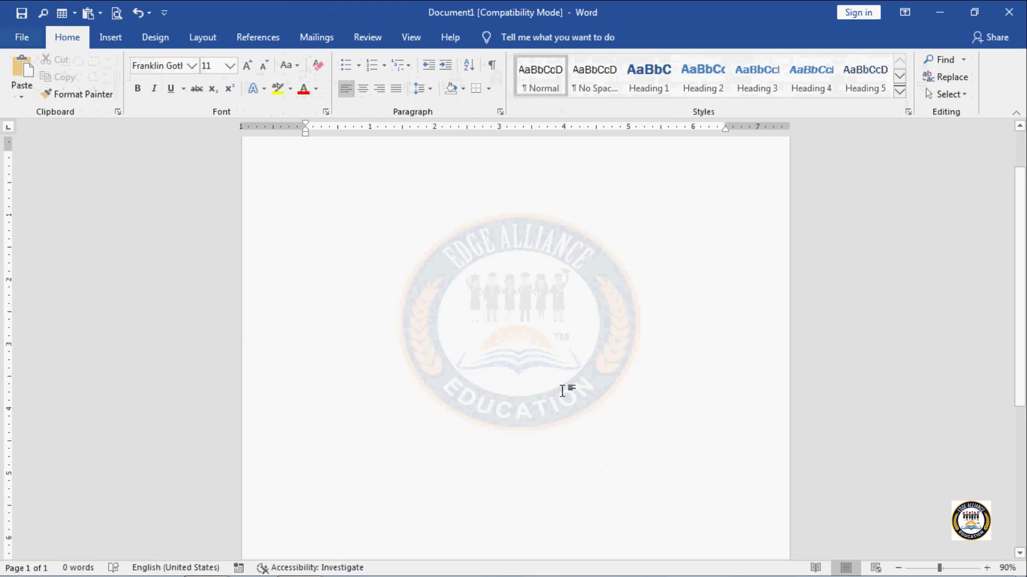
pyautogui.click(114, 38)
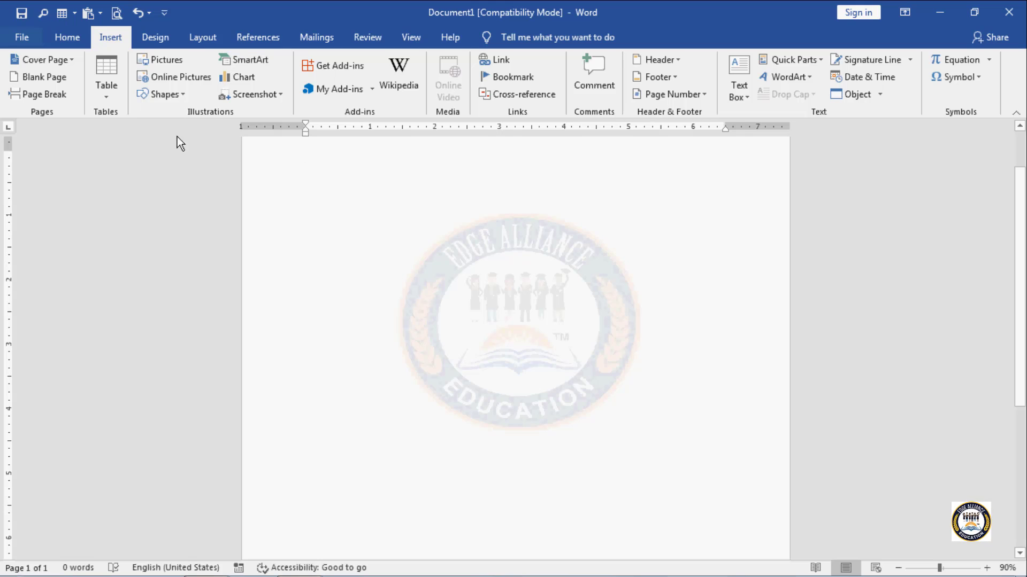
# Draw a circle about 2.7" high, a rounded rectangle about 2.77" high beside it, and a plain rectangle about 1.81" high below them.
pyautogui.click(186, 98)
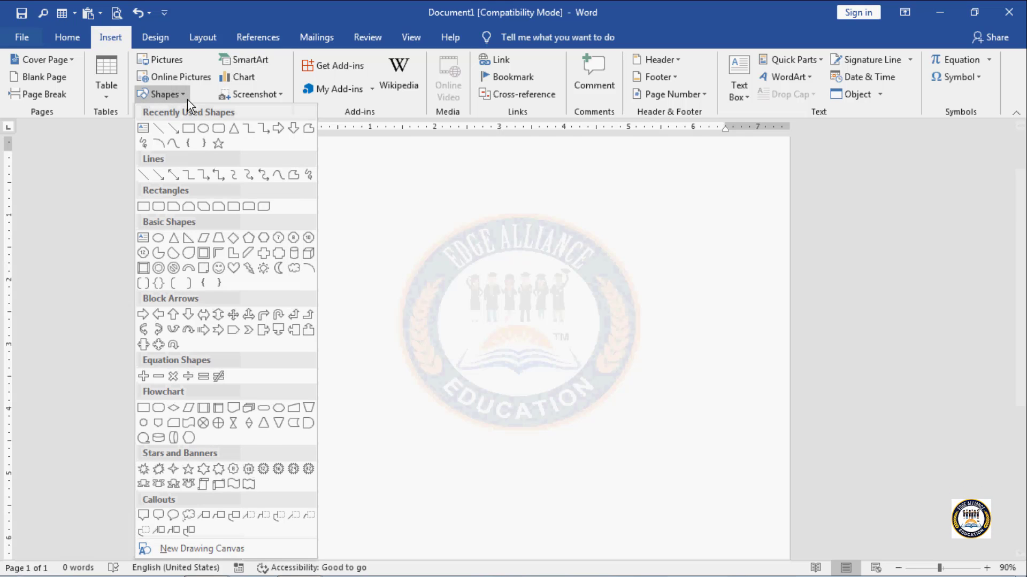
pyautogui.click(203, 129)
pyautogui.moveTo(306, 169); pyautogui.dragTo(488, 344)
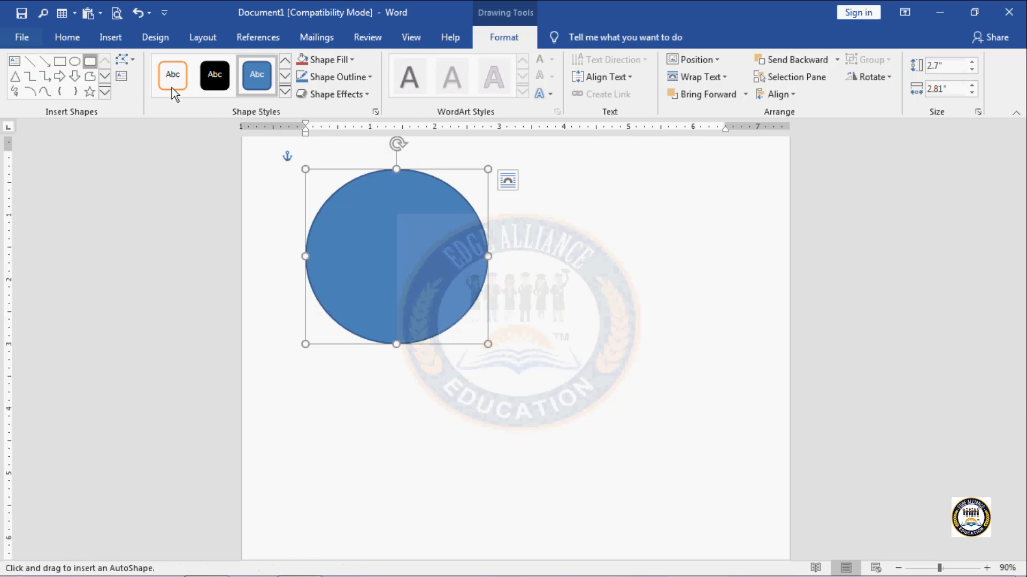
pyautogui.moveTo(524, 169); pyautogui.dragTo(706, 348)
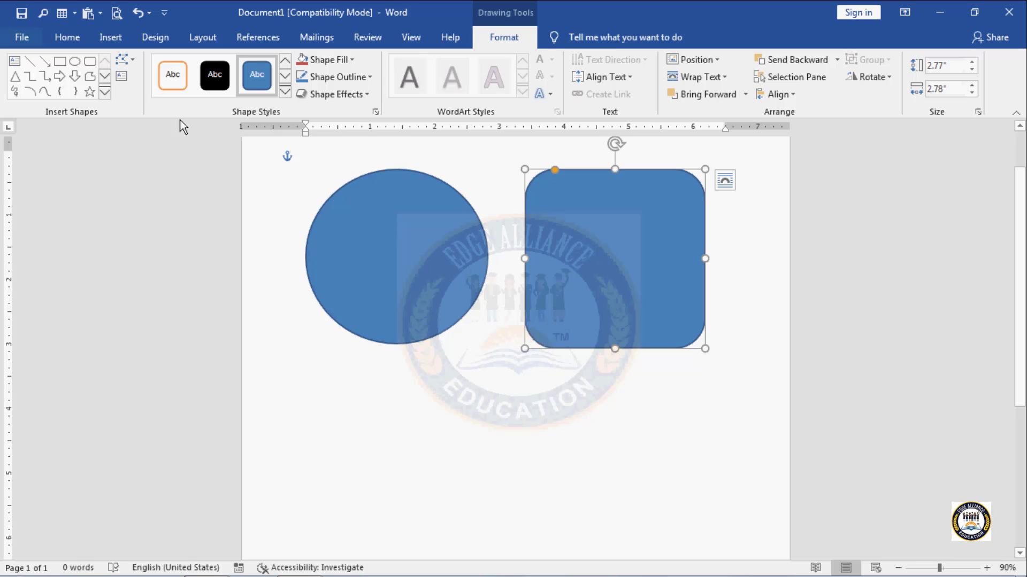
pyautogui.click(60, 61)
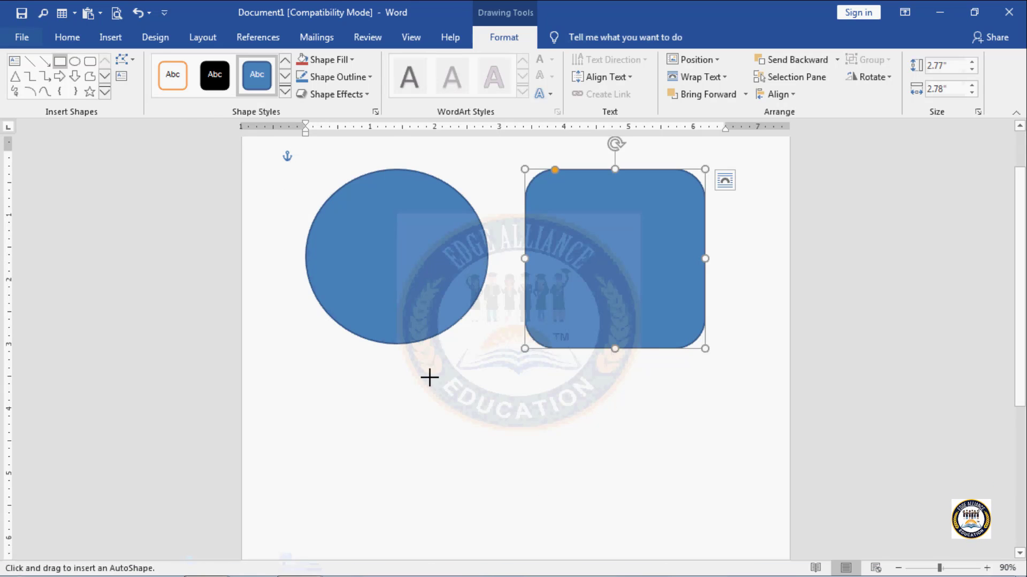
pyautogui.moveTo(430, 377); pyautogui.dragTo(556, 495)
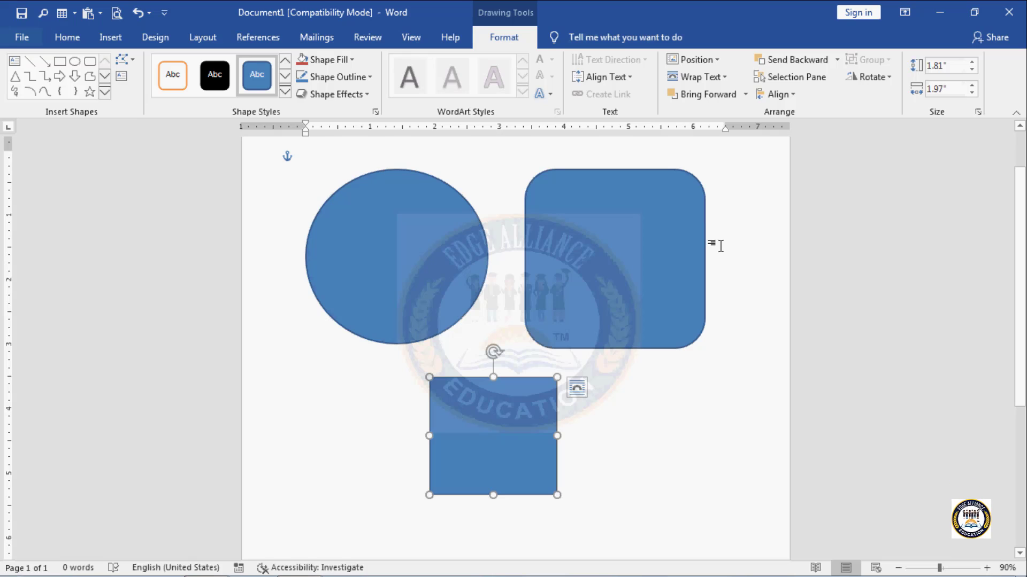
# Turn on the alignment guides and reposition the rounded rectangle slightly up and to the right of its original spot.
pyautogui.click(785, 94)
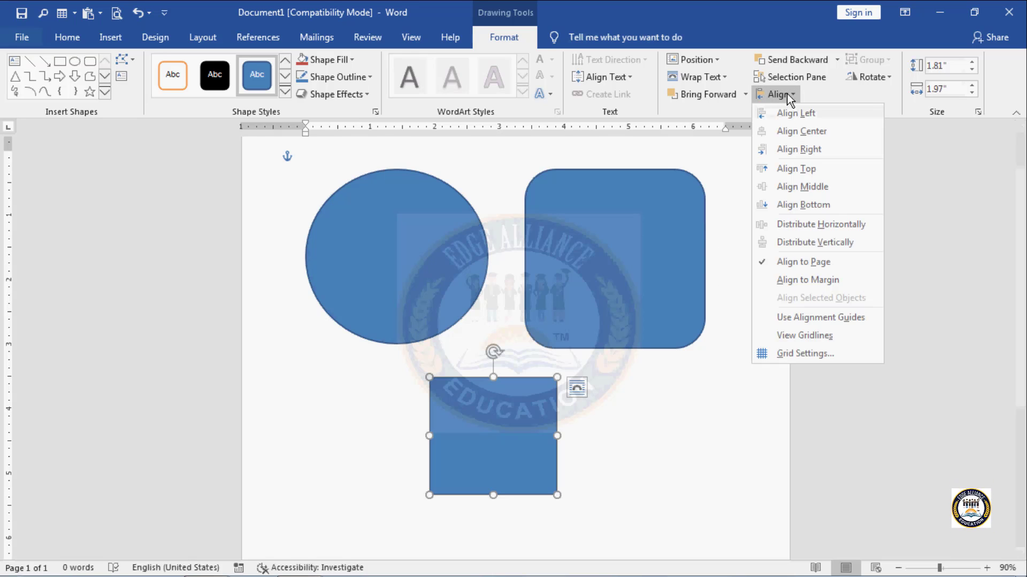
pyautogui.click(823, 317)
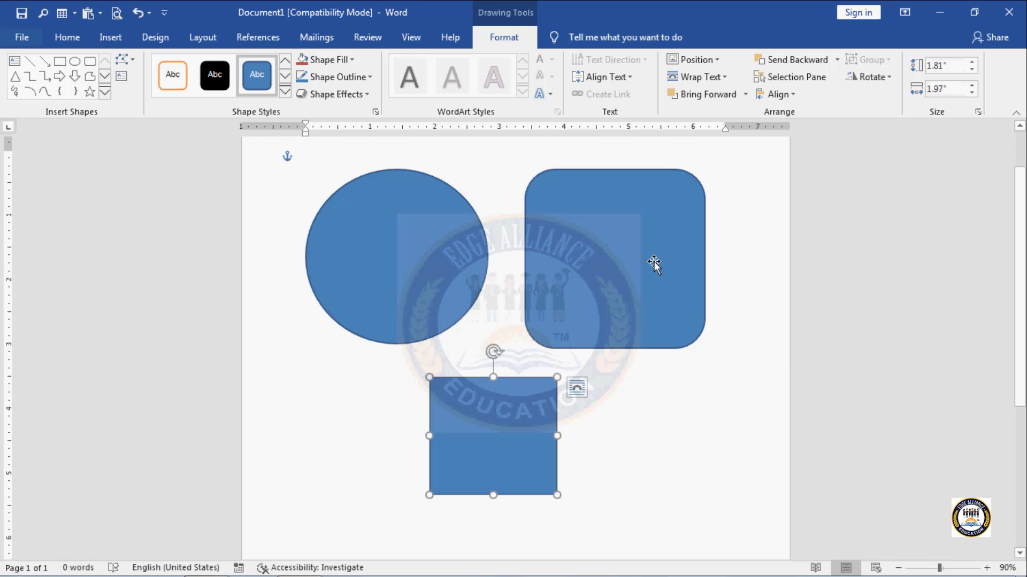
pyautogui.moveTo(647, 259); pyautogui.dragTo(681, 255)
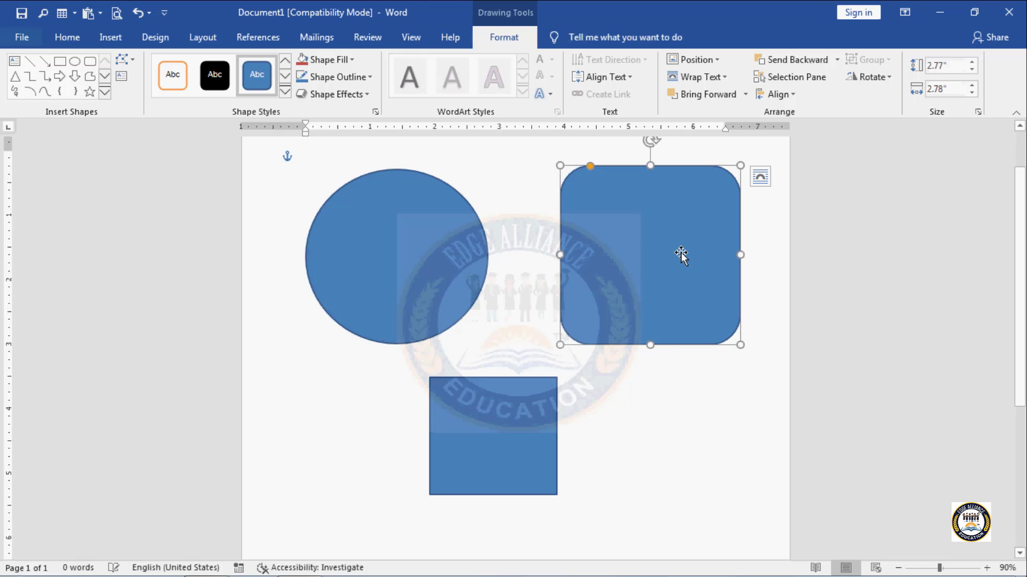
pyautogui.moveTo(681, 254); pyautogui.dragTo(658, 238)
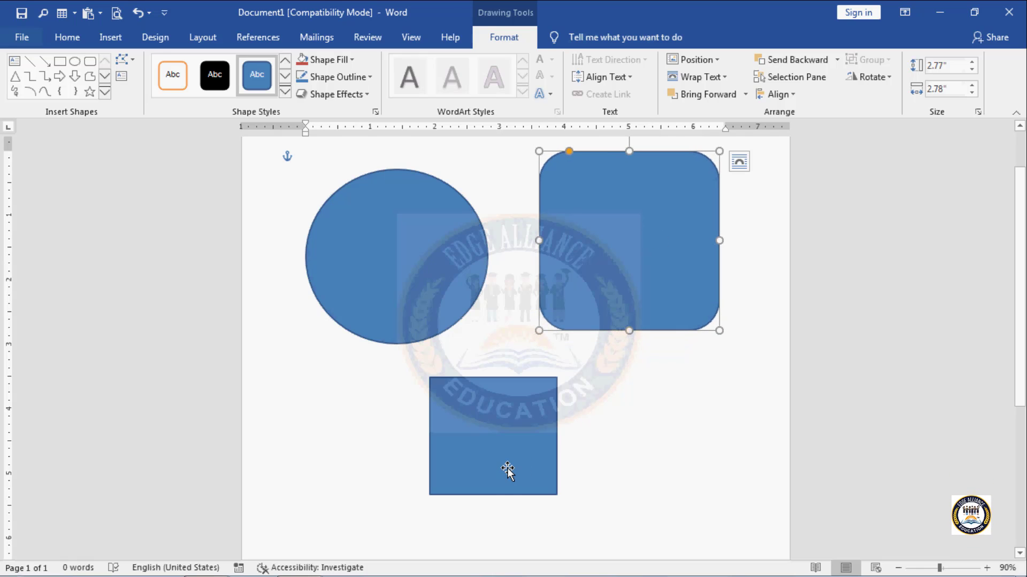
# Move the small rectangle to the right so that it sits beneath the rounded rectangle.
pyautogui.click(508, 467)
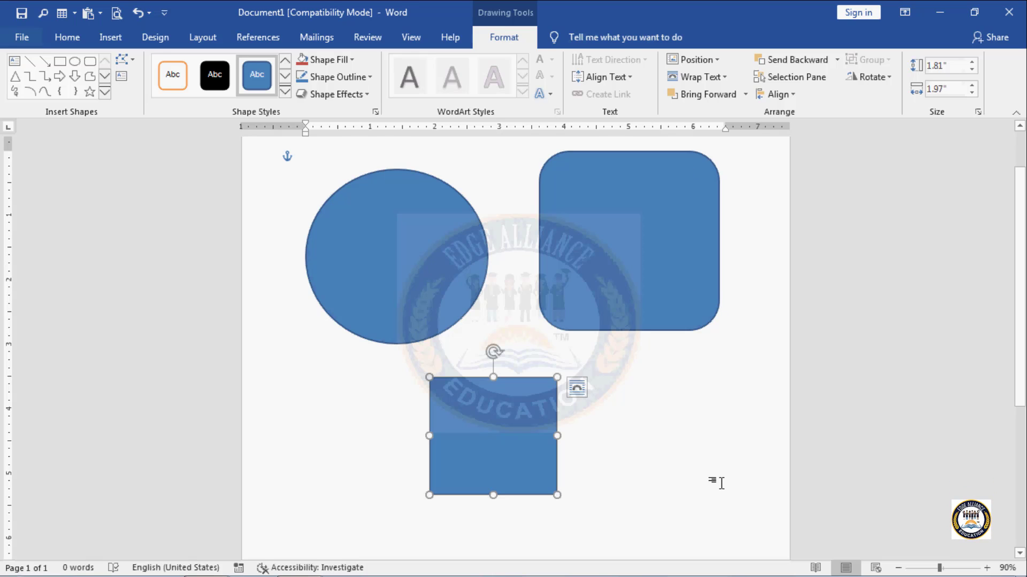
pyautogui.moveTo(505, 421); pyautogui.dragTo(647, 426)
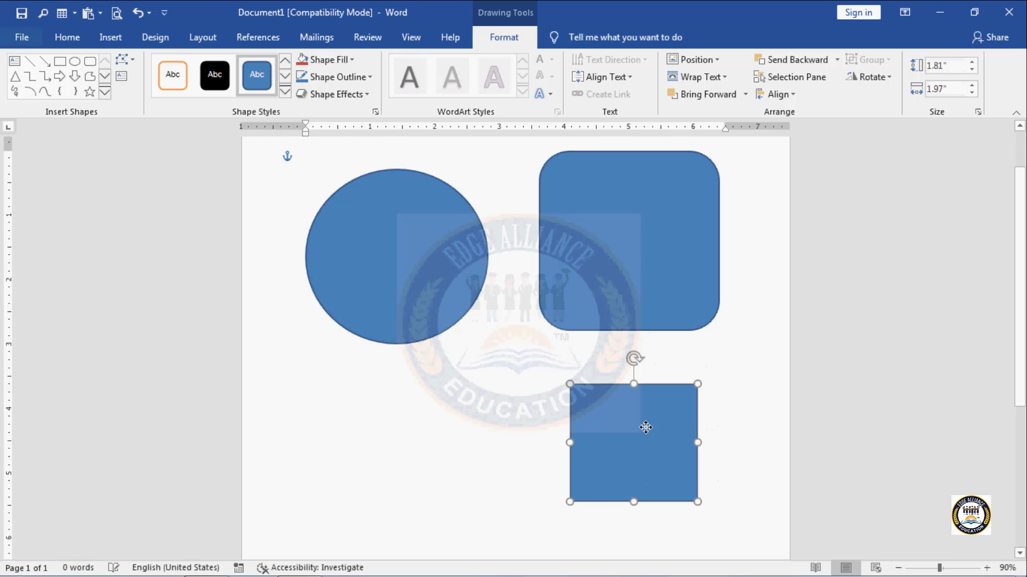
pyautogui.click(789, 94)
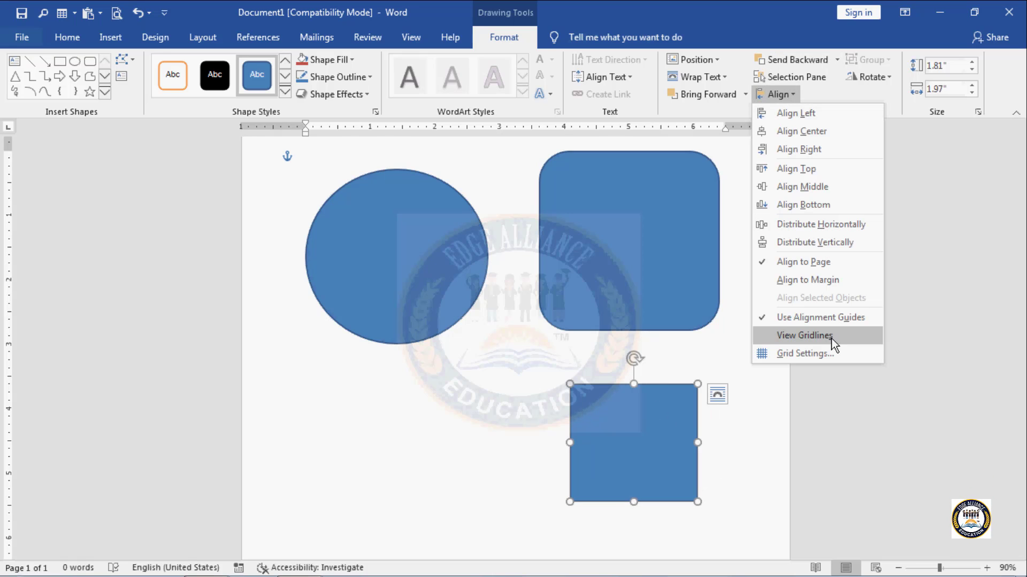
pyautogui.click(666, 433)
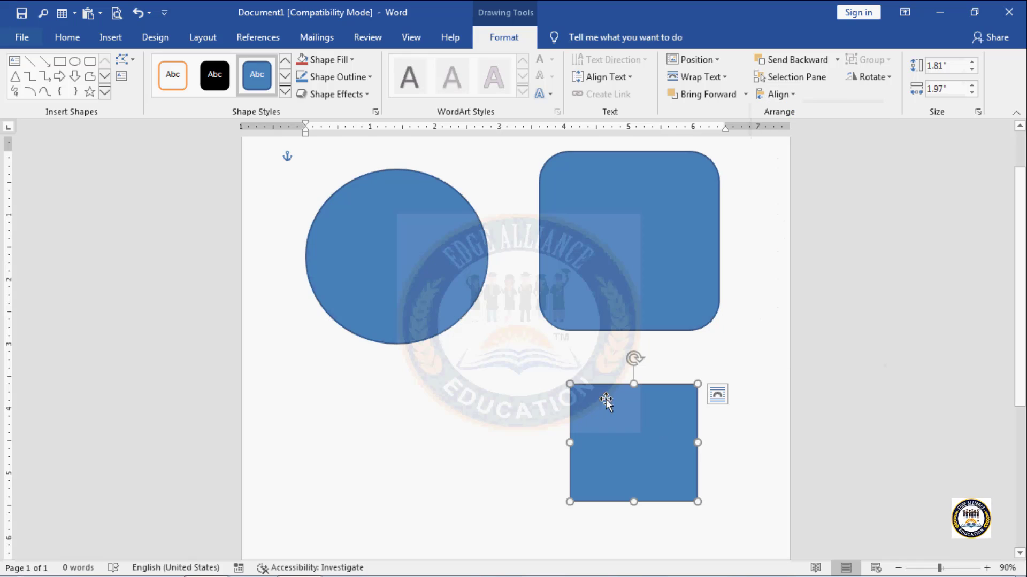
pyautogui.moveTo(614, 416)
pyautogui.mouseDown()
pyautogui.moveTo(638, 409)
pyautogui.moveTo(623, 408)
pyautogui.mouseUp()
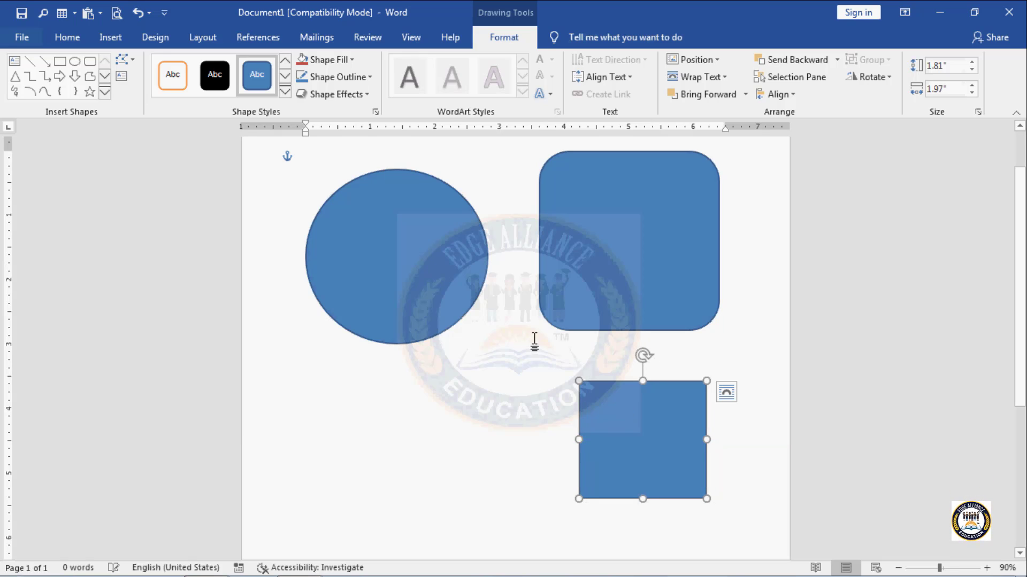
# Rearrange the shapes using the guides, with the rounded rectangle at lower left, the circle near the right margin and the small rectangle below it.
pyautogui.moveTo(426, 284)
pyautogui.mouseDown()
pyautogui.moveTo(428, 396)
pyautogui.moveTo(449, 452)
pyautogui.moveTo(430, 296)
pyautogui.mouseUp()
pyautogui.moveTo(615, 267); pyautogui.dragTo(393, 461)
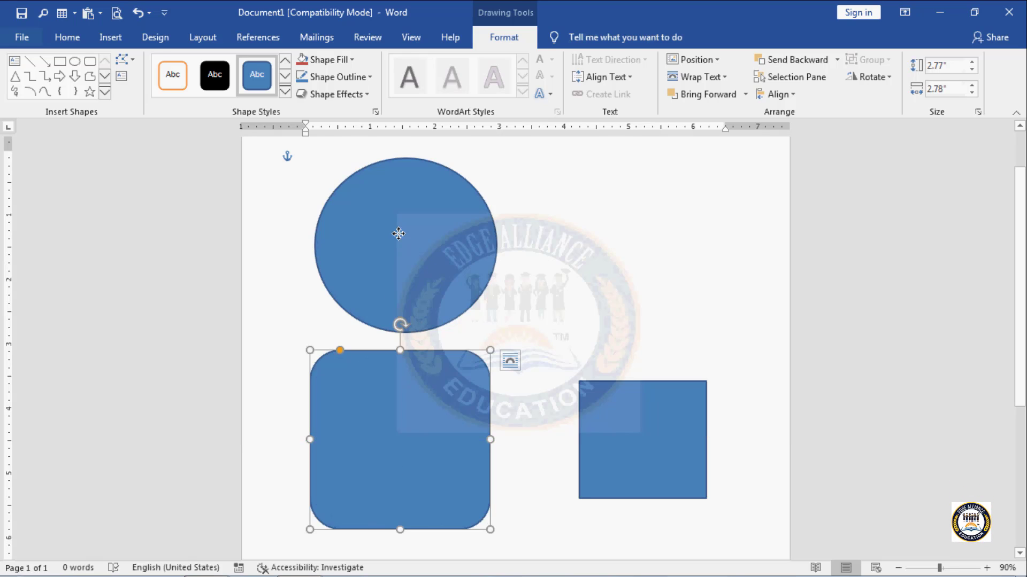
pyautogui.moveTo(398, 231); pyautogui.dragTo(649, 212)
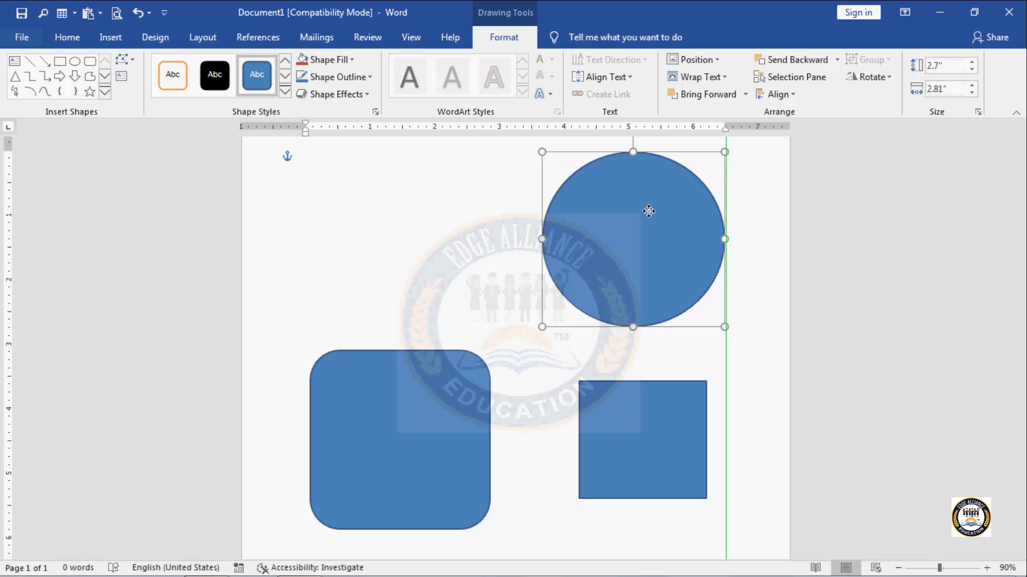
pyautogui.moveTo(649, 211); pyautogui.dragTo(649, 211)
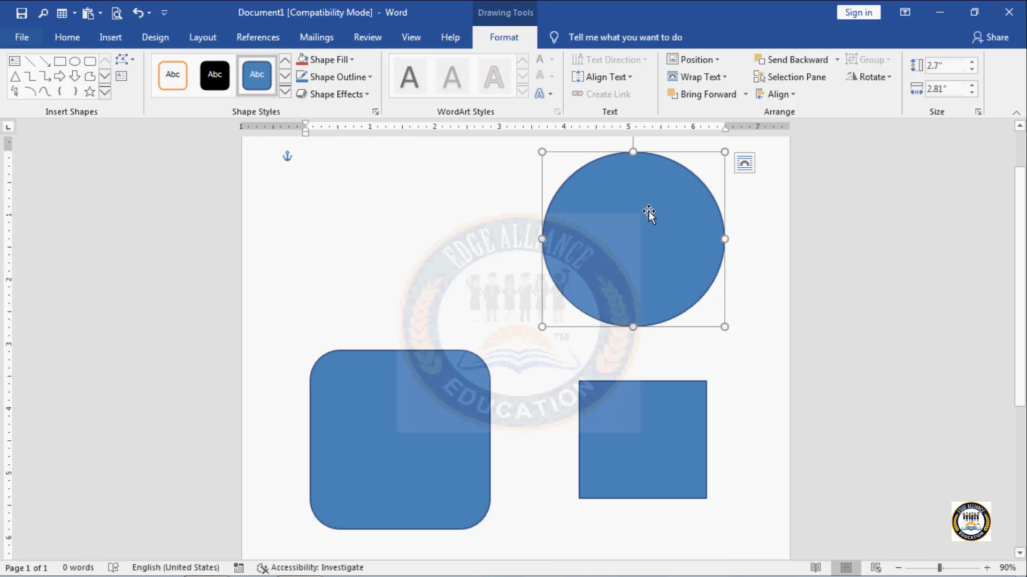
pyautogui.moveTo(662, 401); pyautogui.dragTo(668, 403)
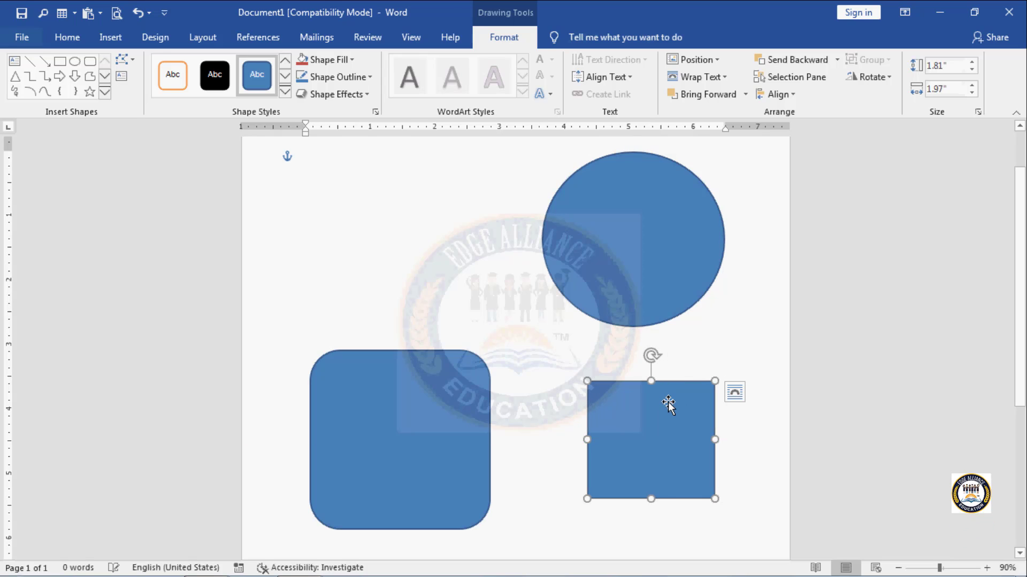
# Display the drawing gridlines behind the shapes on the page.
pyautogui.click(796, 94)
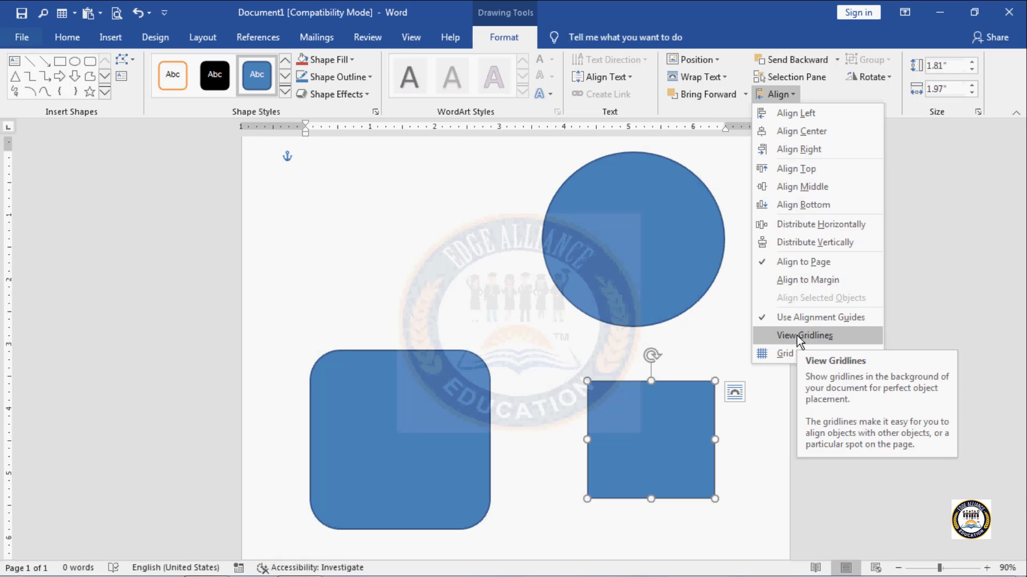
pyautogui.click(796, 335)
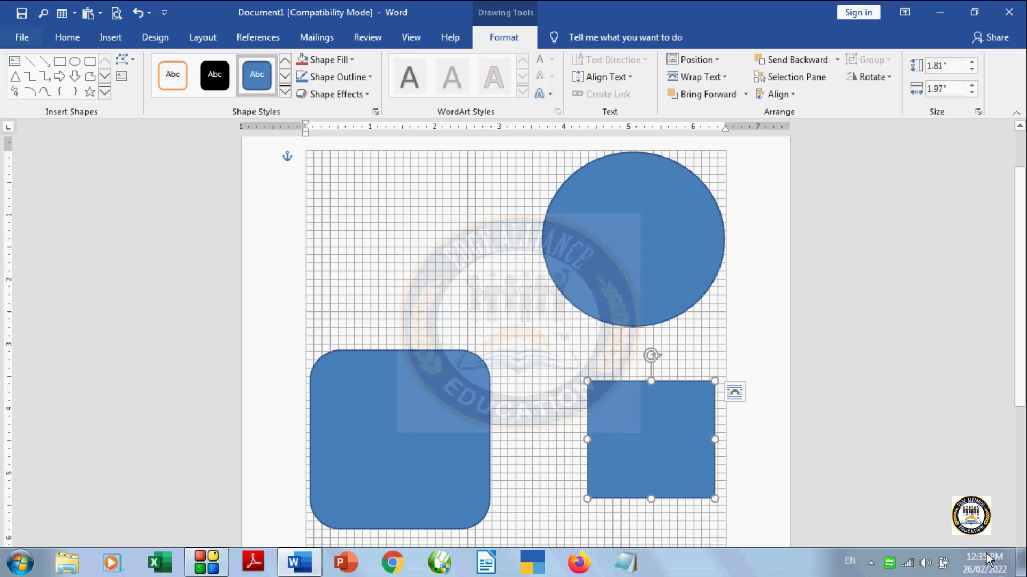
pyautogui.click(986, 571)
pyautogui.click(986, 571)
pyautogui.click(986, 571)
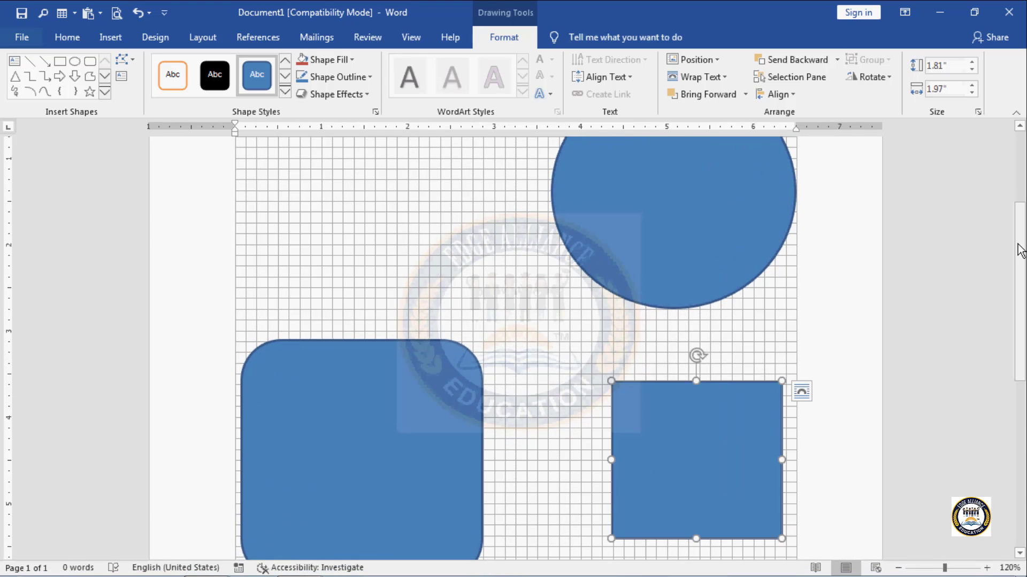
pyautogui.moveTo(1020, 248); pyautogui.dragTo(1018, 175)
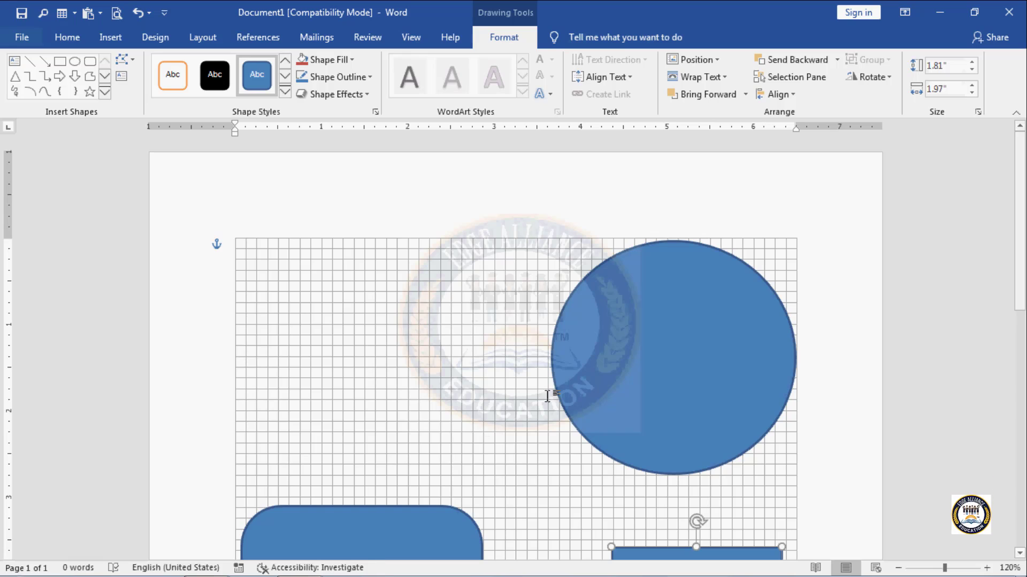
# Nudge the circle left, then place the small rectangle in the grid's upper-left corner and resize it to 1.88" high by 2" wide.
pyautogui.moveTo(618, 333); pyautogui.dragTo(615, 332)
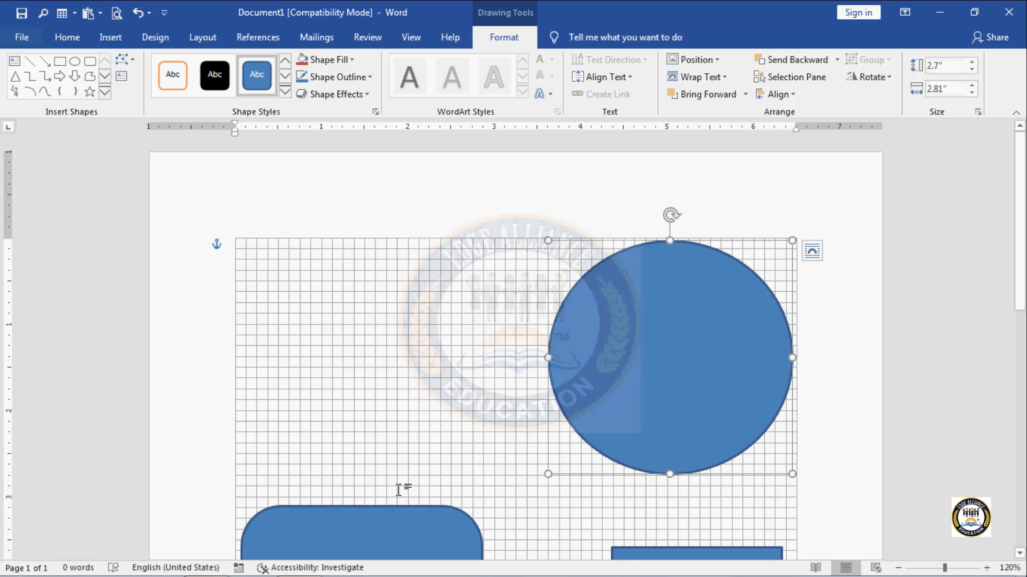
pyautogui.moveTo(640, 553); pyautogui.dragTo(263, 239)
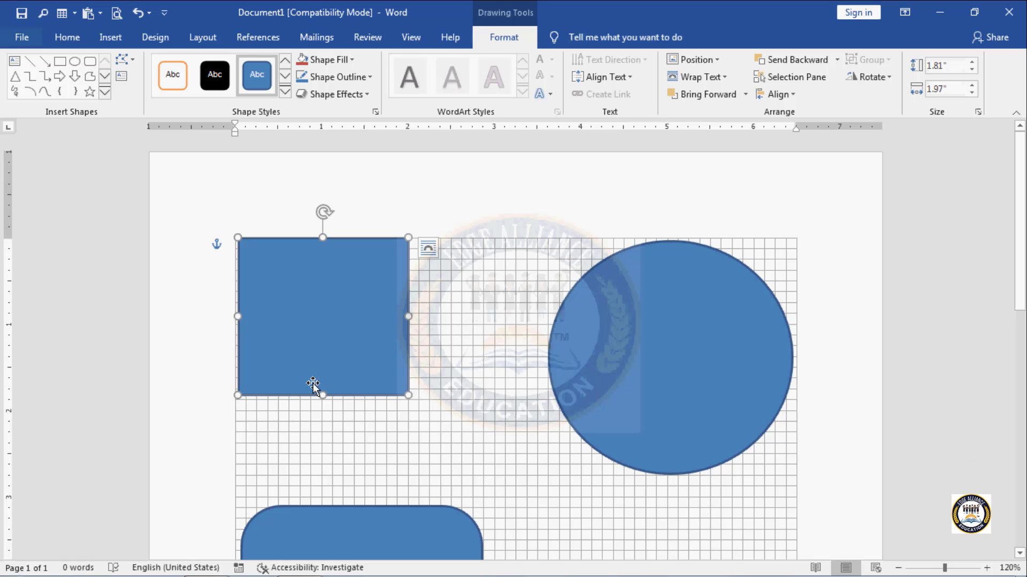
pyautogui.moveTo(324, 396); pyautogui.dragTo(324, 400)
pyautogui.moveTo(237, 318); pyautogui.dragTo(229, 318)
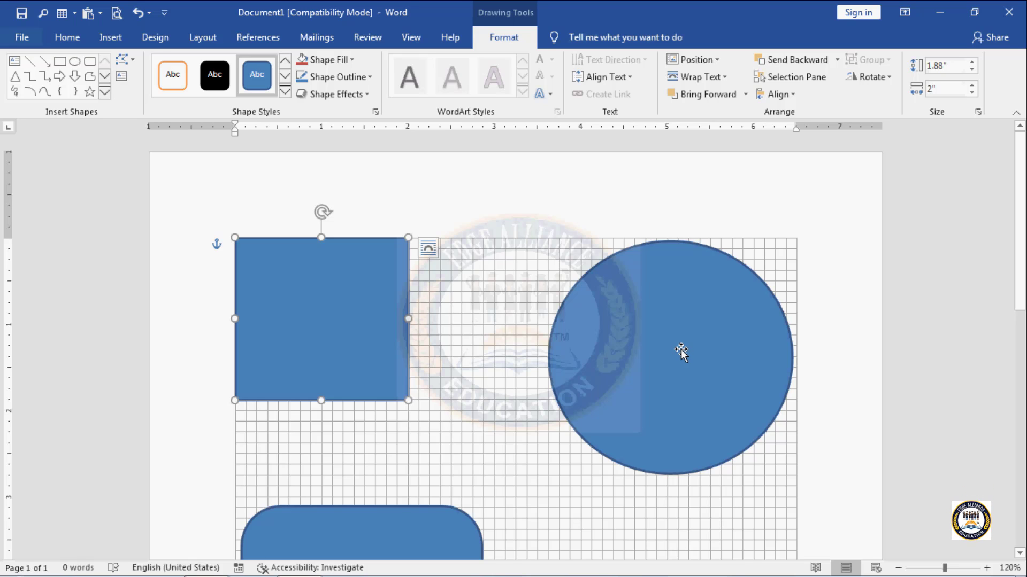
# Move the circle next to the rectangle and resize it into an oval 1.92" high by 2.75" wide.
pyautogui.moveTo(682, 349); pyautogui.dragTo(565, 345)
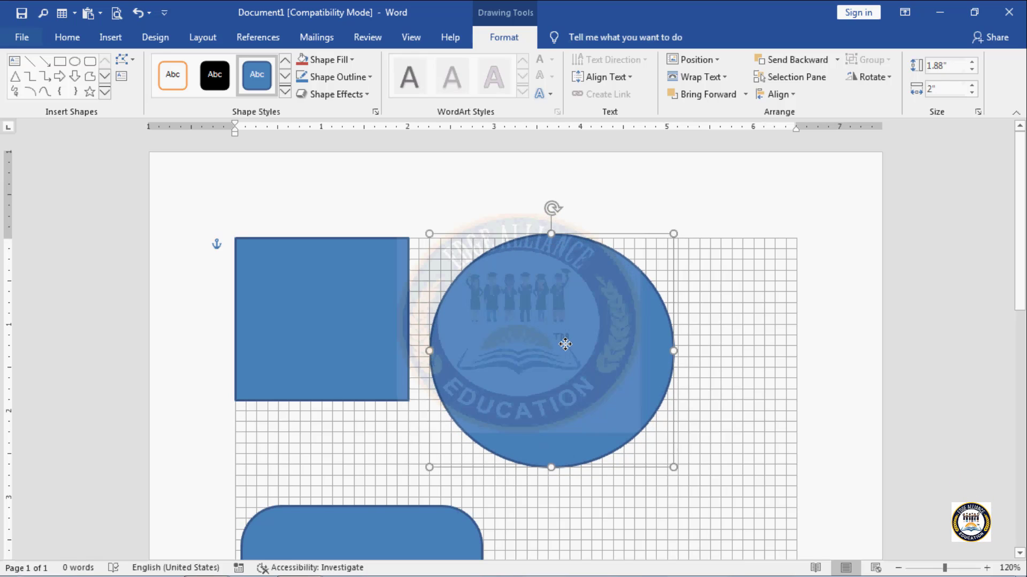
pyautogui.moveTo(549, 463); pyautogui.dragTo(526, 405)
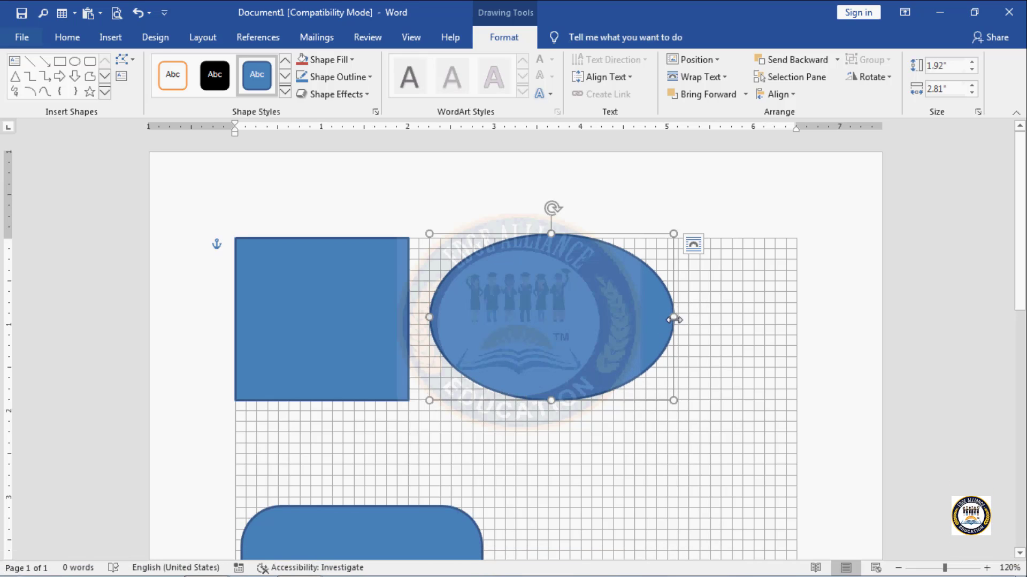
pyautogui.moveTo(673, 319); pyautogui.dragTo(667, 318)
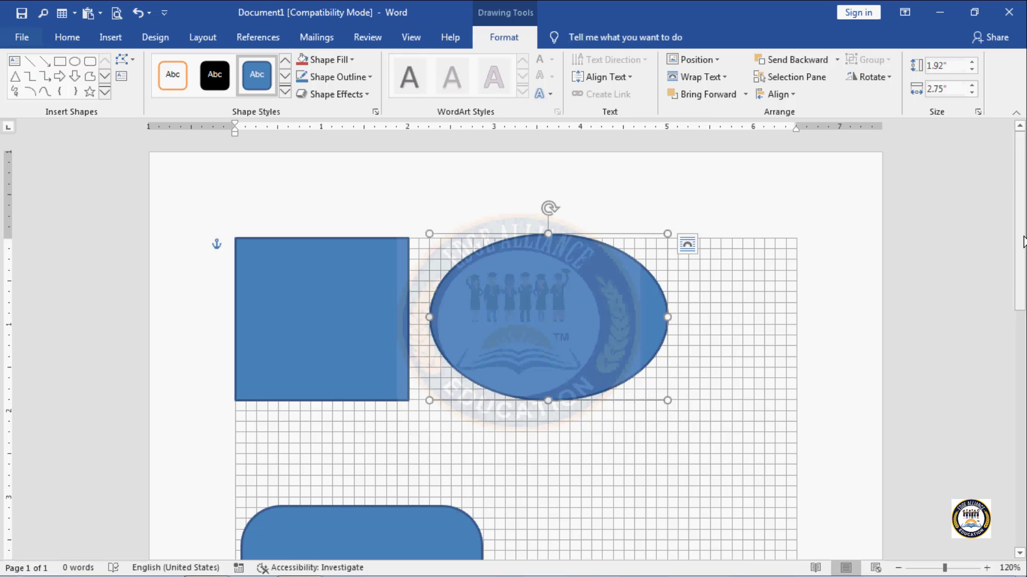
# Open the grid settings and set the grid's horizontal spacing to 0.7".
pyautogui.moveTo(1020, 236); pyautogui.dragTo(1020, 291)
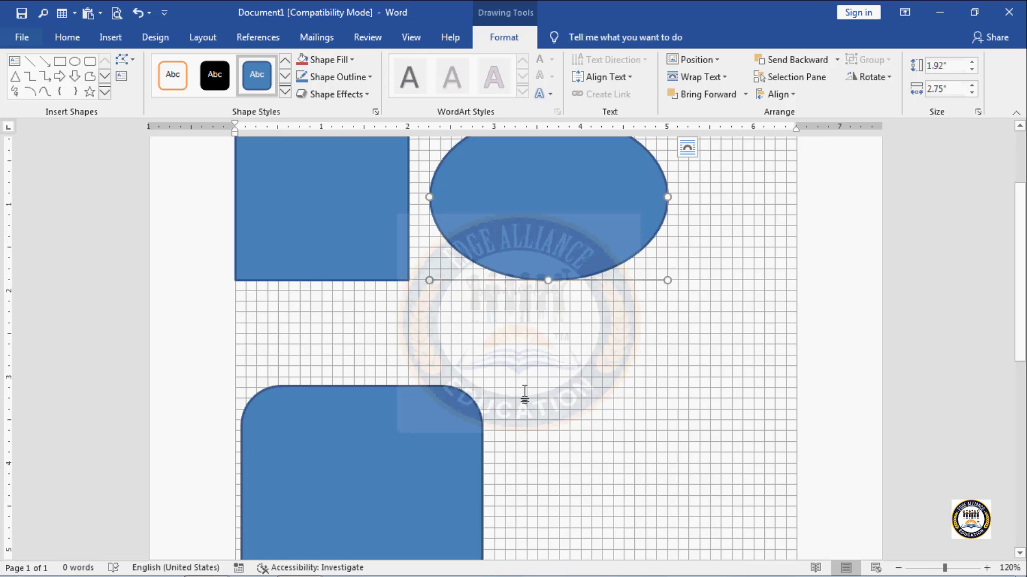
pyautogui.scroll(2, 524, 395)
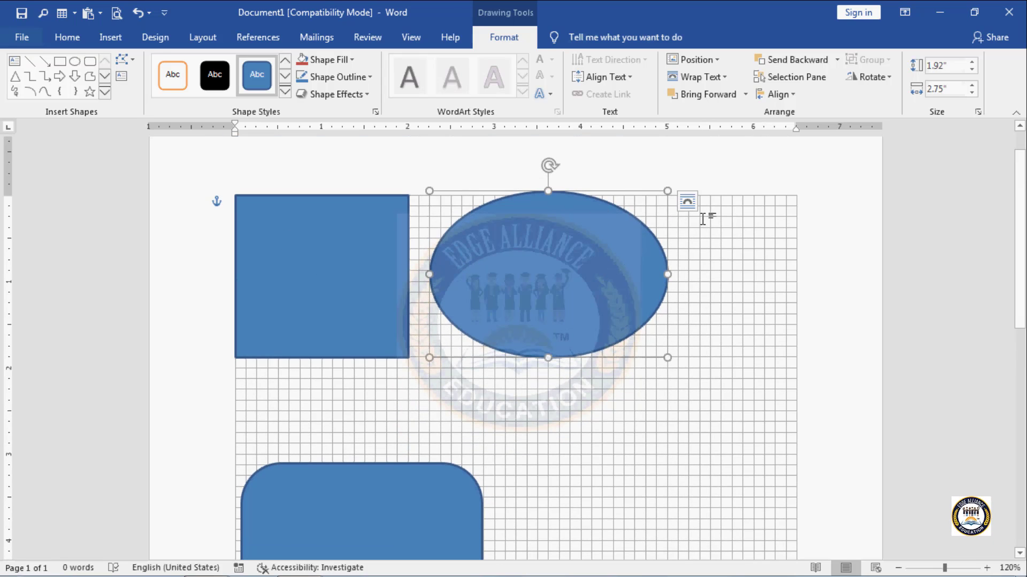
pyautogui.click(789, 95)
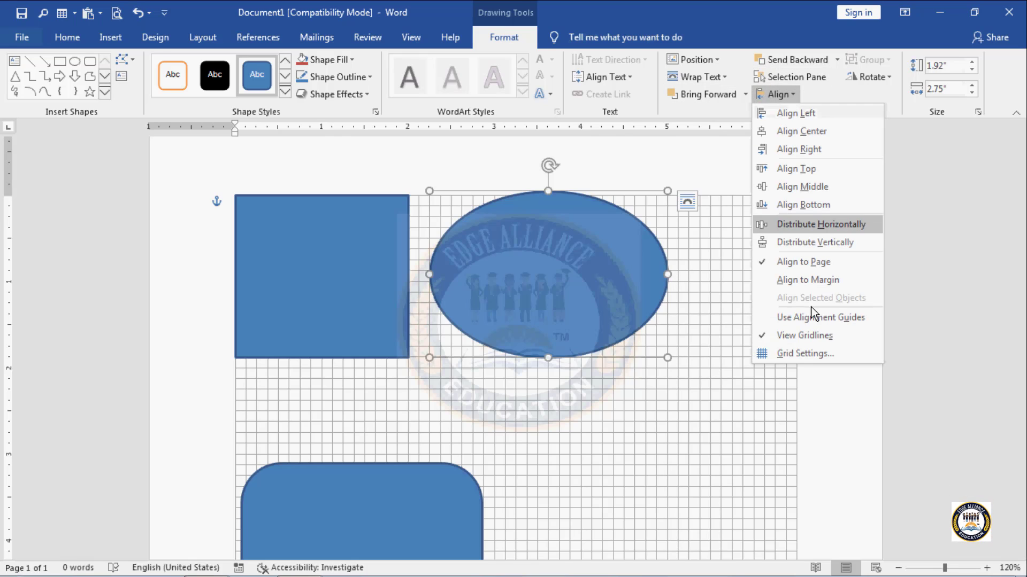
pyautogui.click(817, 354)
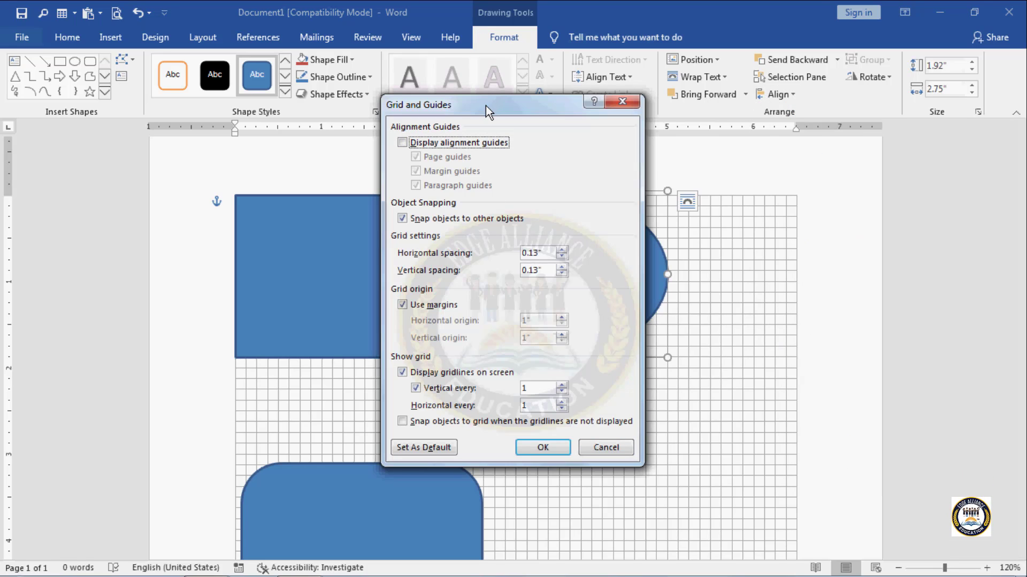
pyautogui.moveTo(485, 105); pyautogui.dragTo(686, 91)
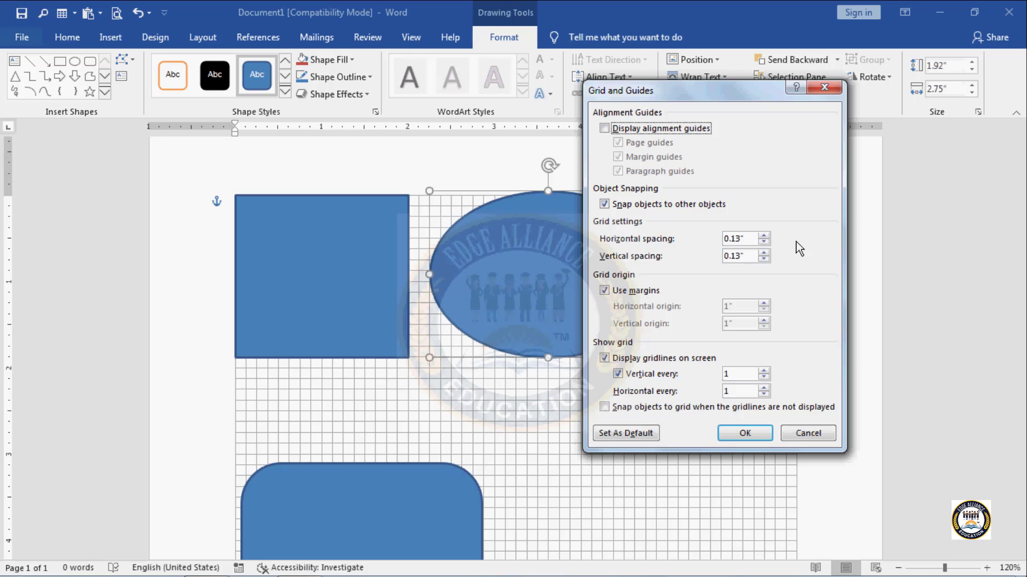
pyautogui.click(763, 236)
pyautogui.click(763, 235)
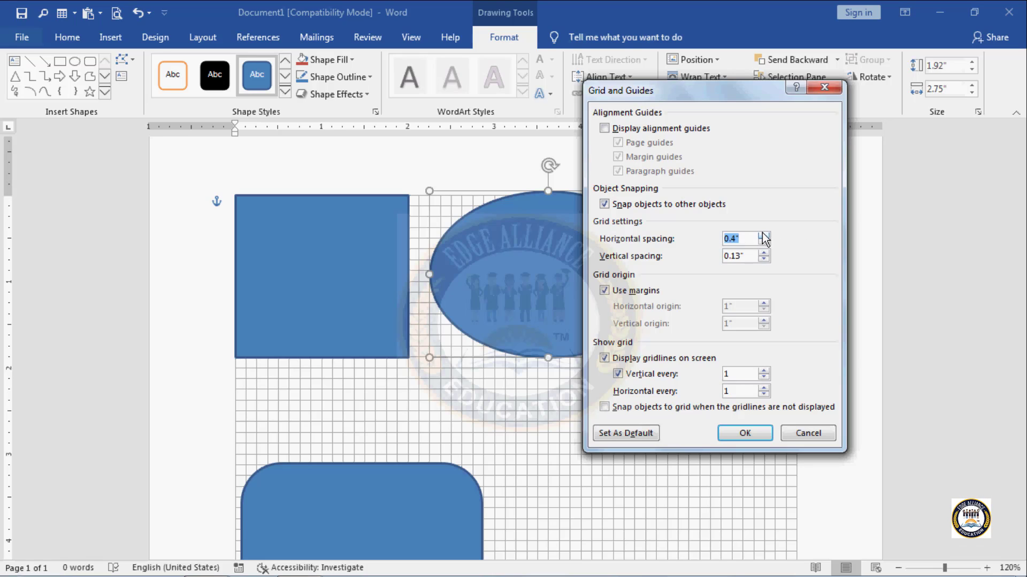
pyautogui.click(763, 236)
pyautogui.click(764, 235)
pyautogui.click(763, 235)
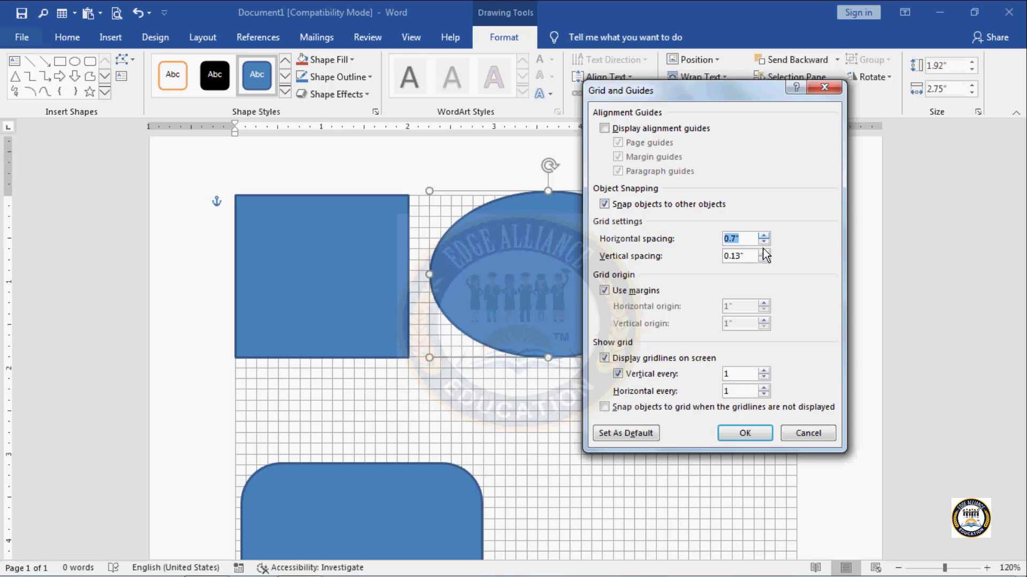
# Set the grid's vertical spacing to 0.4".
pyautogui.click(763, 253)
pyautogui.click(763, 252)
pyautogui.click(763, 253)
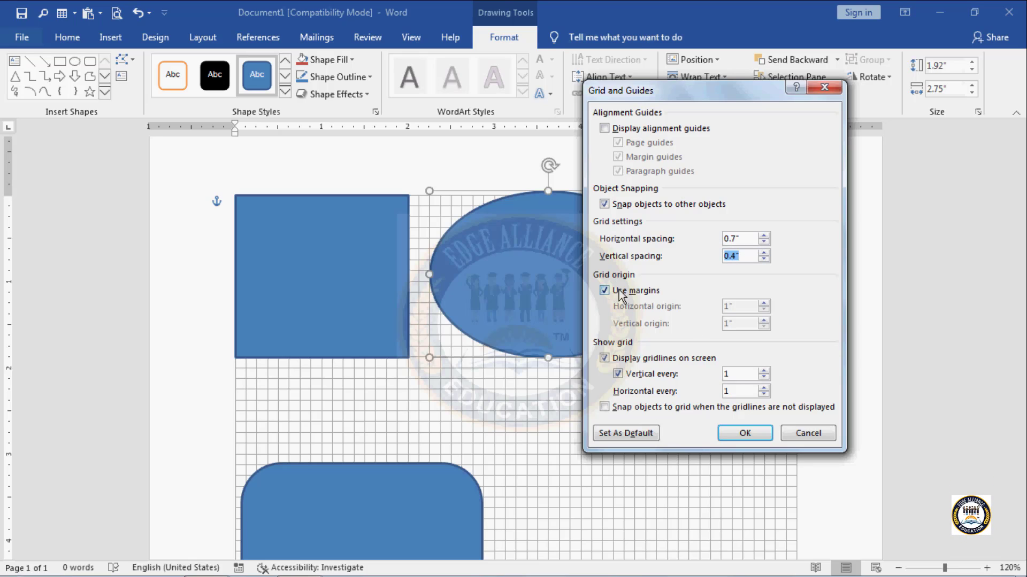
# Stop using margins as the grid origin, set the horizontal origin to 1.2" and vertical origin to 0.9", and apply the grid settings.
pyautogui.click(638, 293)
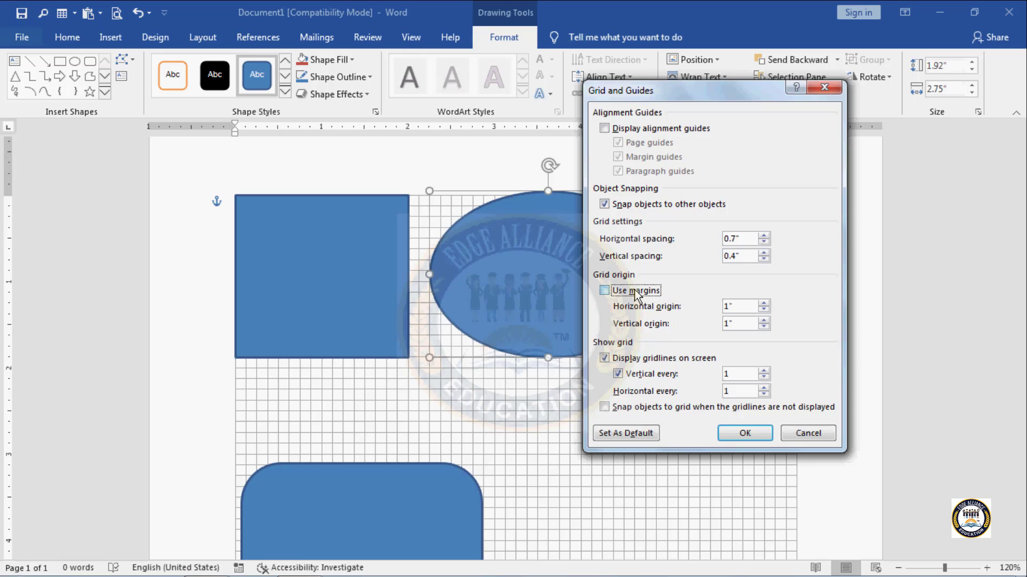
pyautogui.click(764, 303)
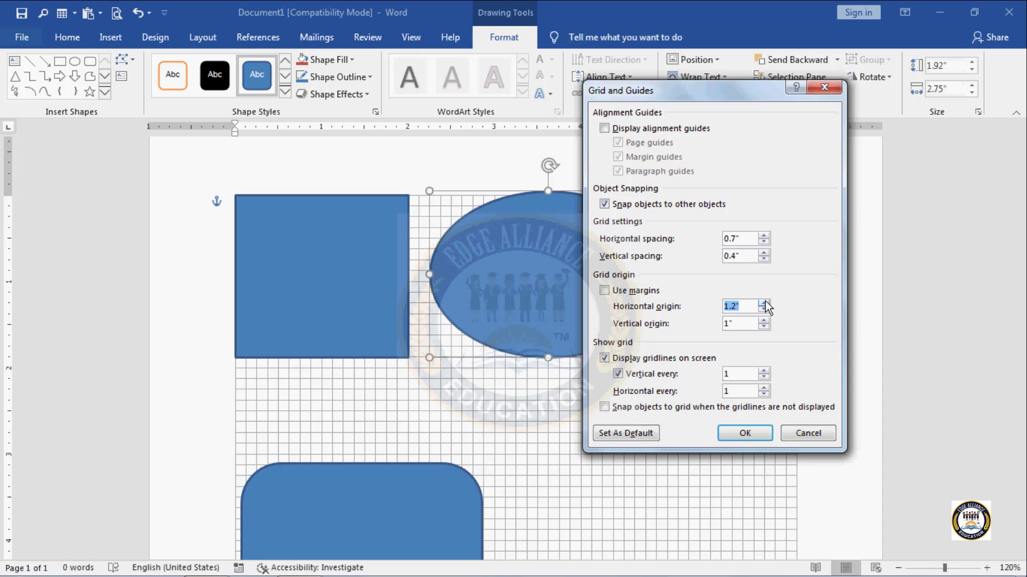
pyautogui.click(763, 326)
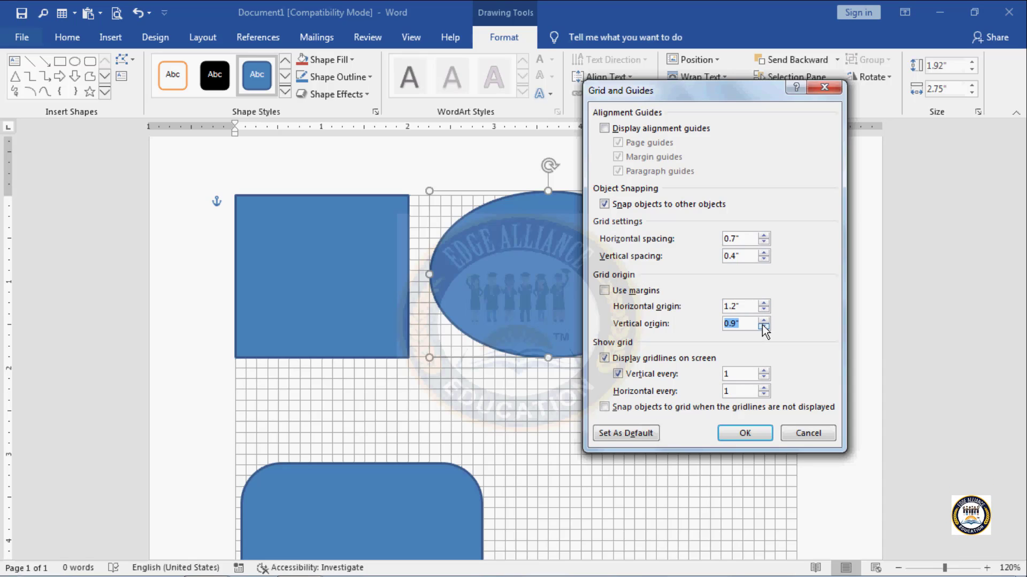
pyautogui.click(760, 428)
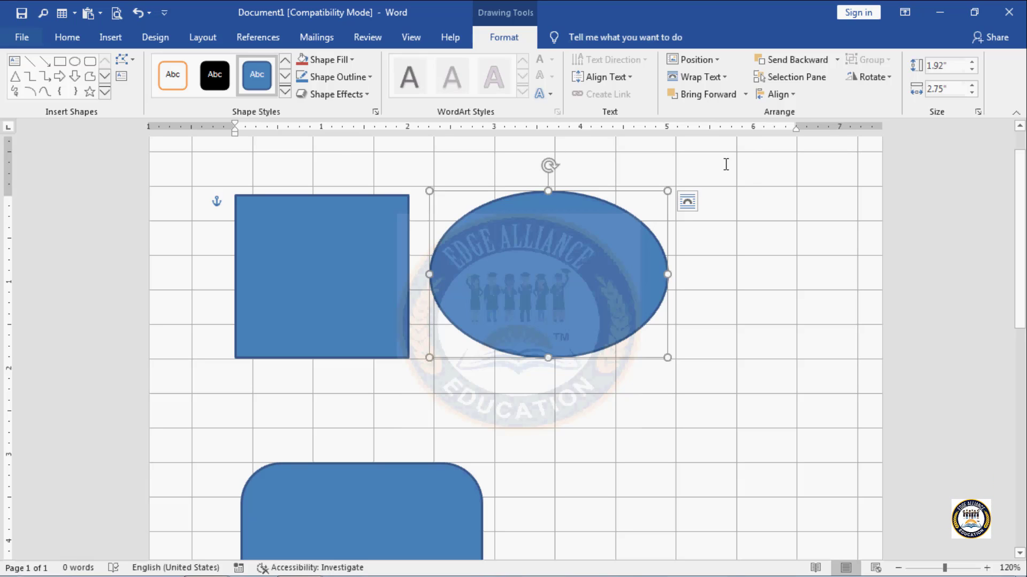
# Hide the drawing gridlines on the page and deselect the oval.
pyautogui.click(792, 97)
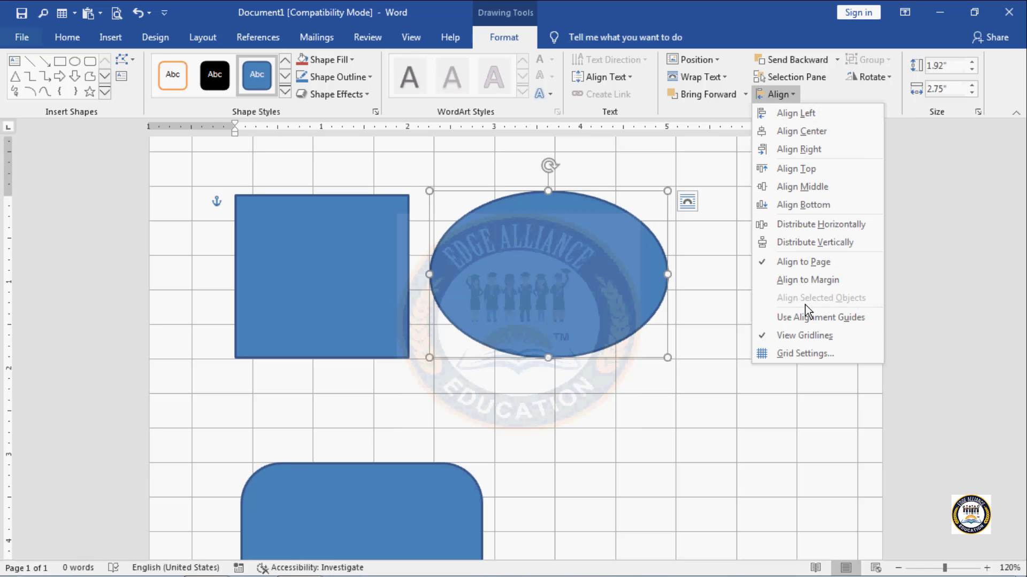
pyautogui.click(807, 336)
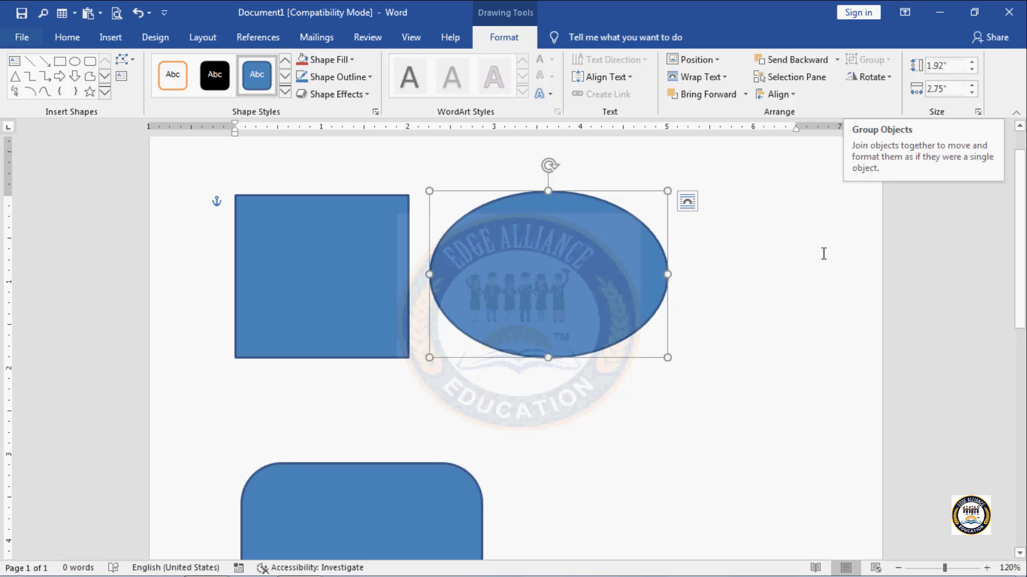
pyautogui.click(743, 390)
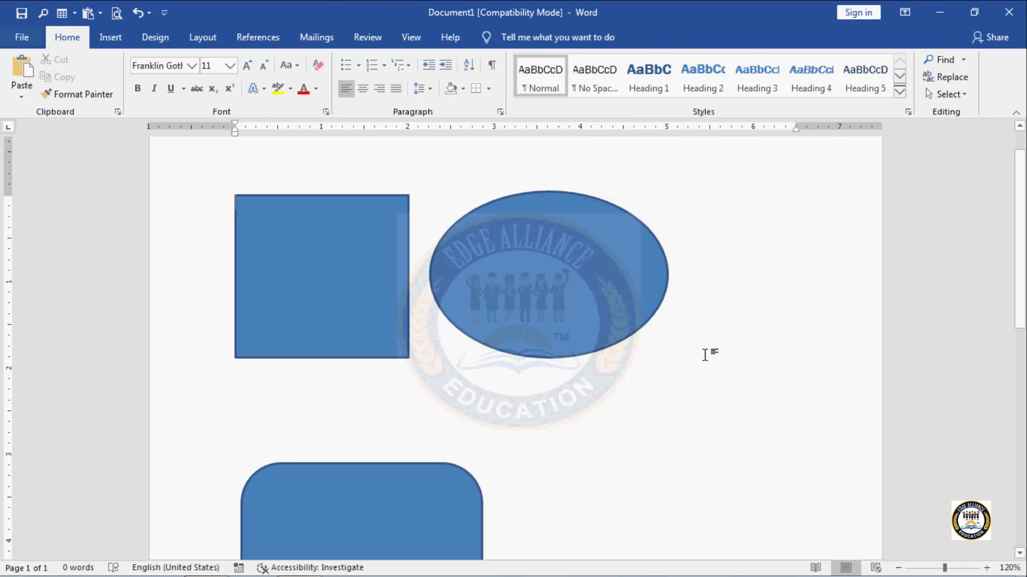
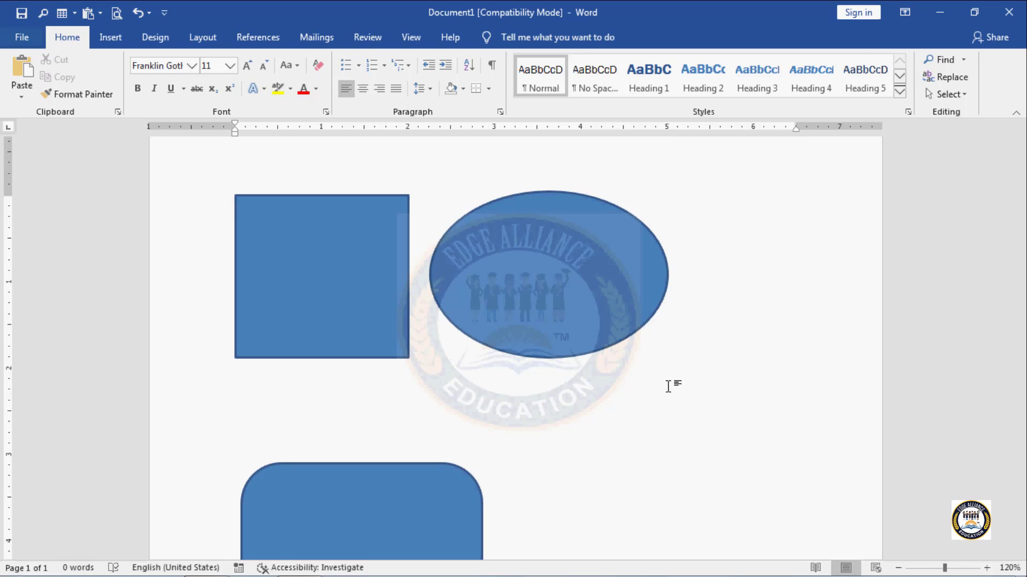
# Select the square, the oval and the rounded rectangle together and group them into one object.
pyautogui.click(358, 281)
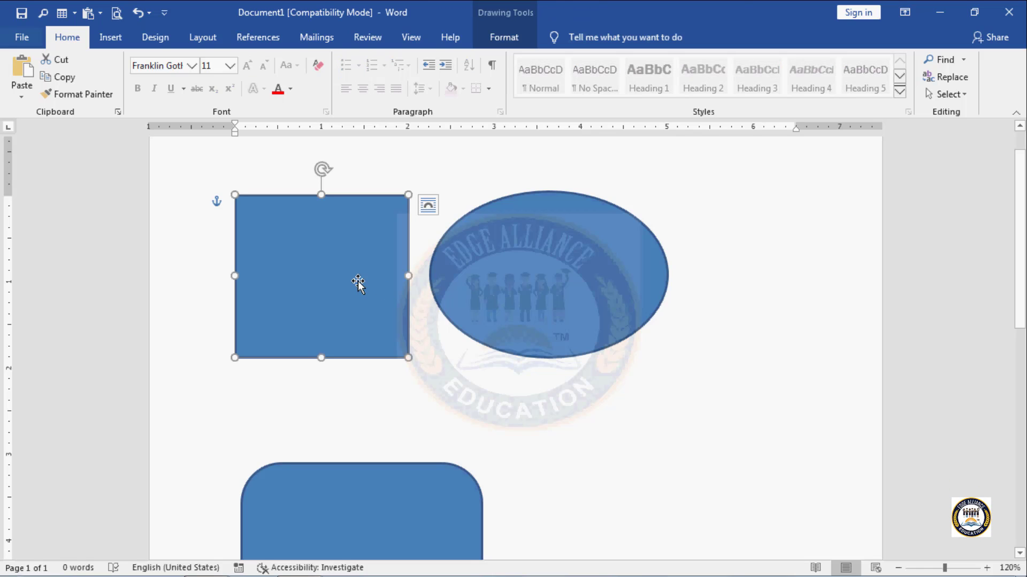
pyautogui.keyDown('shift'); pyautogui.click(481, 266); pyautogui.keyUp('shift')
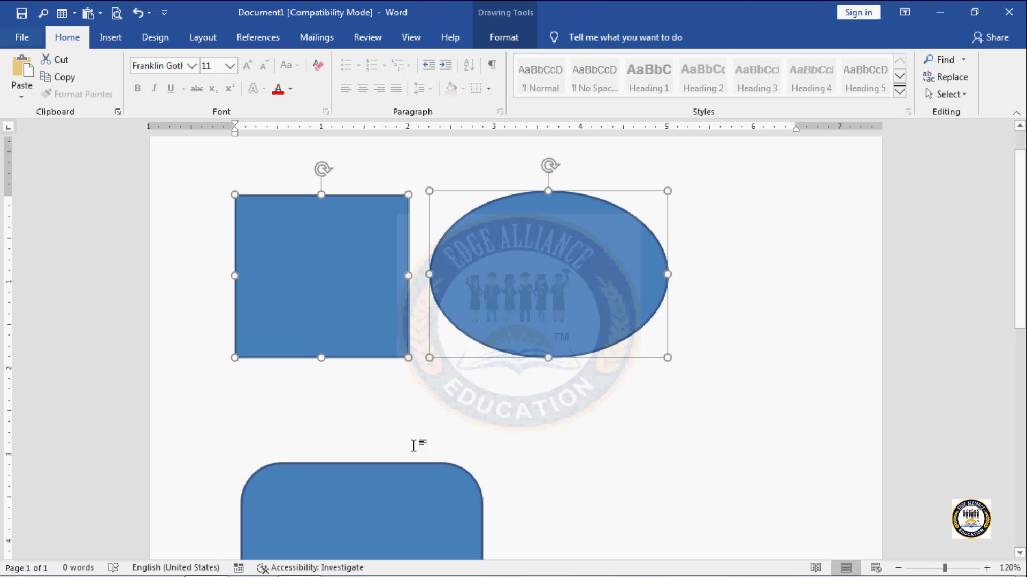
pyautogui.keyDown('shift'); pyautogui.click(403, 495); pyautogui.keyUp('shift')
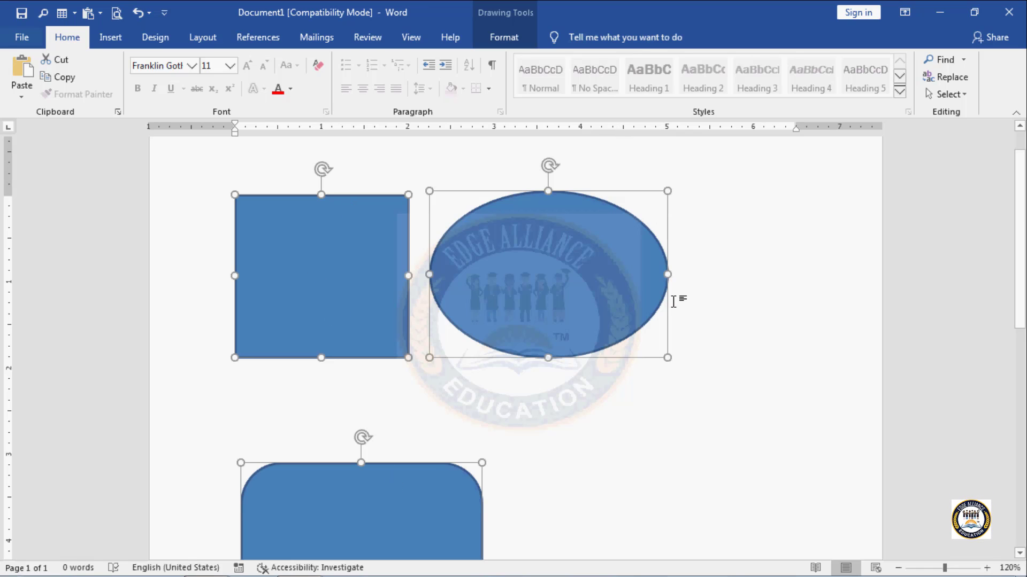
pyautogui.click(505, 35)
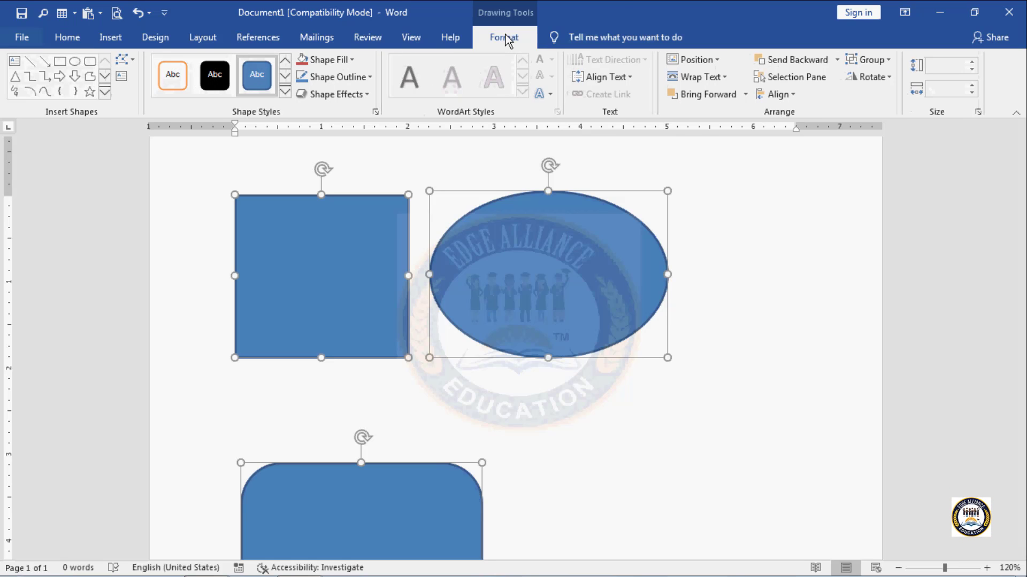
pyautogui.click(889, 59)
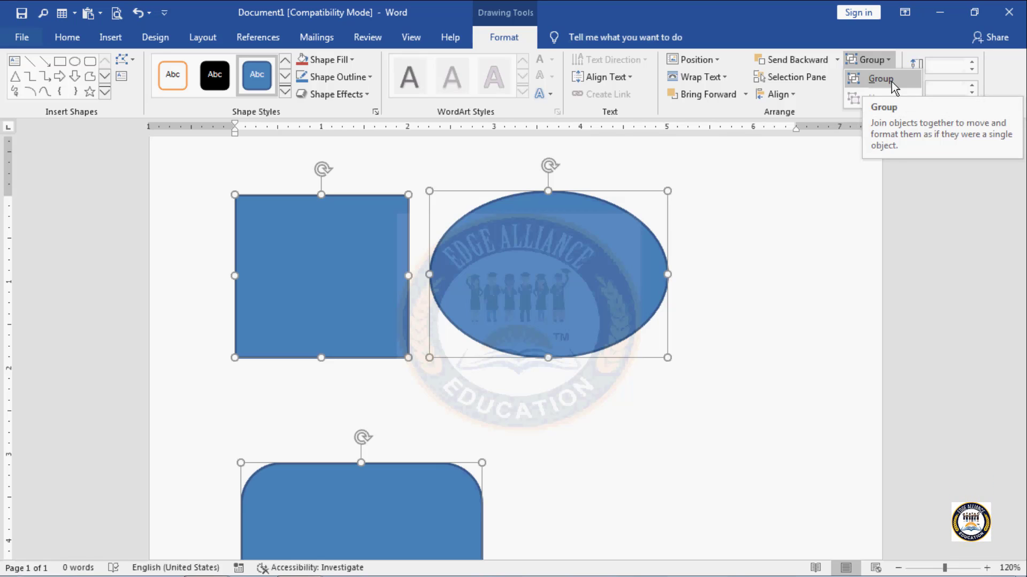
pyautogui.click(880, 79)
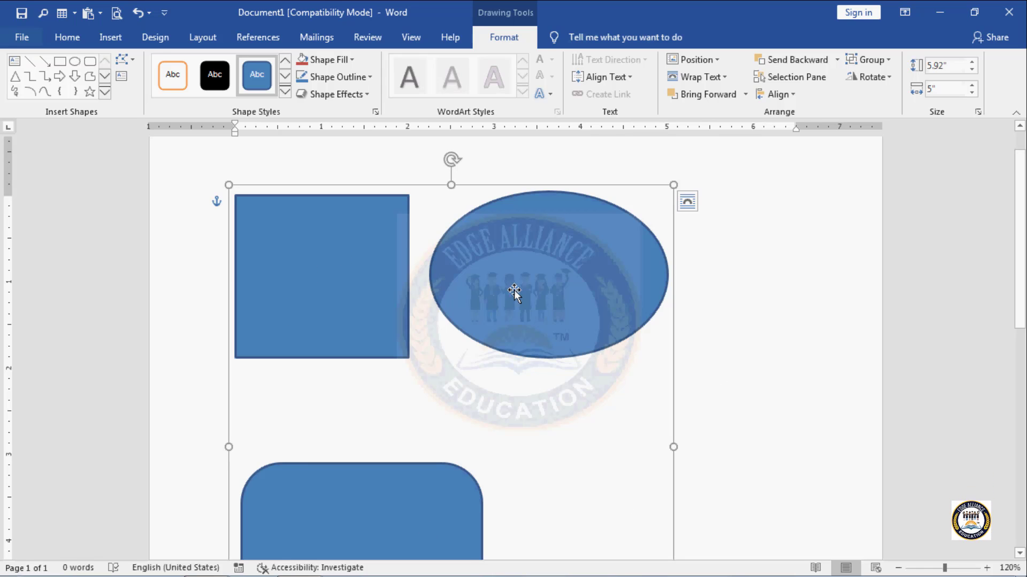
# Move the grouped shapes right and back toward the page's left edge, and fill the whole group with dark red.
pyautogui.moveTo(514, 291); pyautogui.dragTo(671, 224)
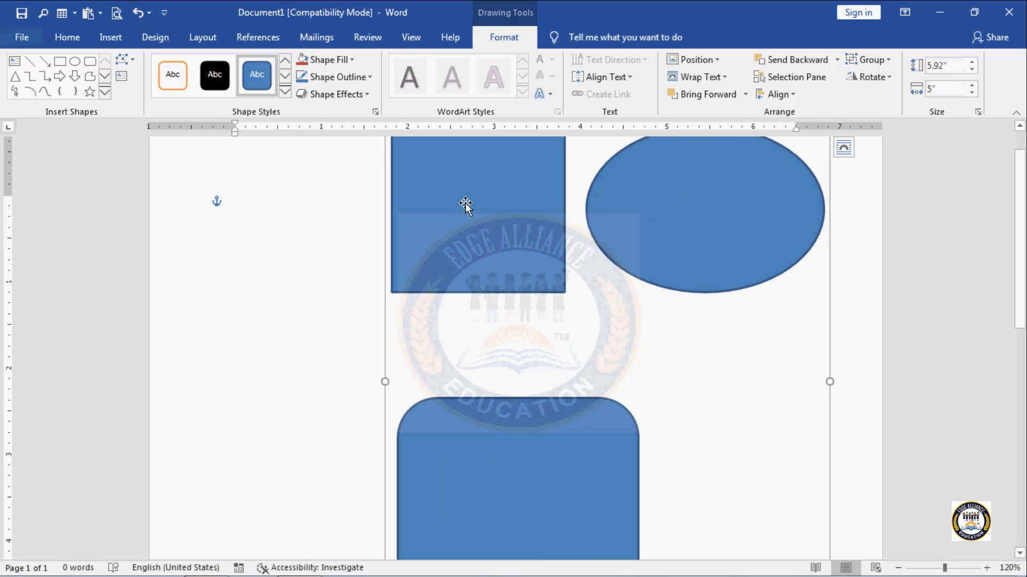
pyautogui.moveTo(463, 202); pyautogui.dragTo(288, 214)
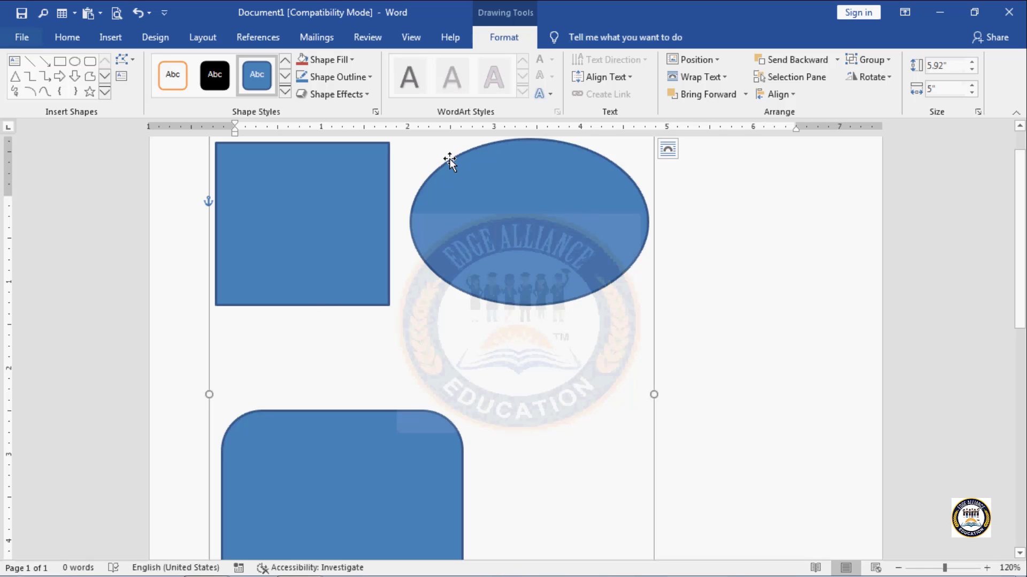
pyautogui.click(351, 60)
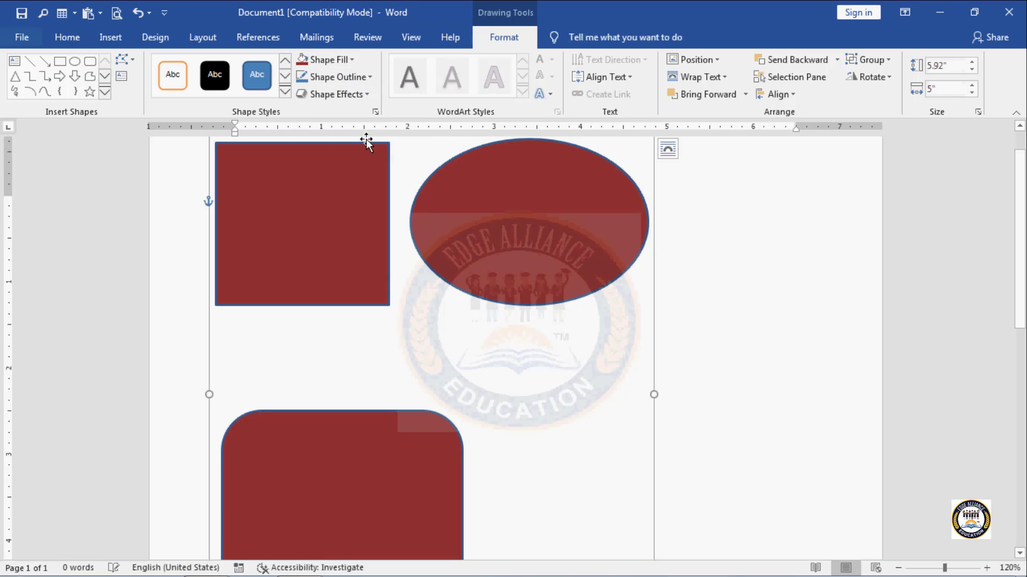
pyautogui.click(367, 140)
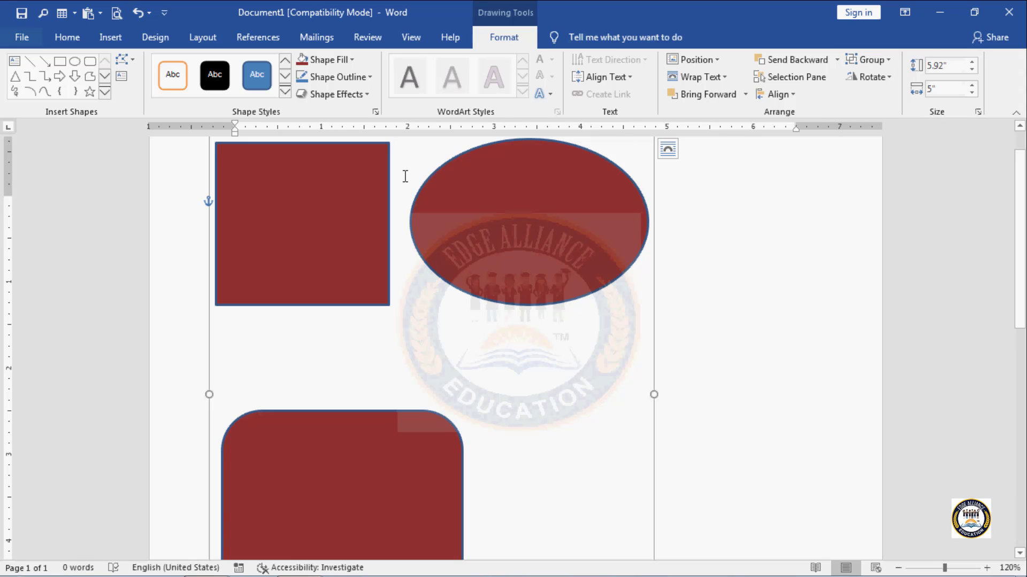
# Ungroup the dark red shapes into separate objects and clear the selection.
pyautogui.click(889, 61)
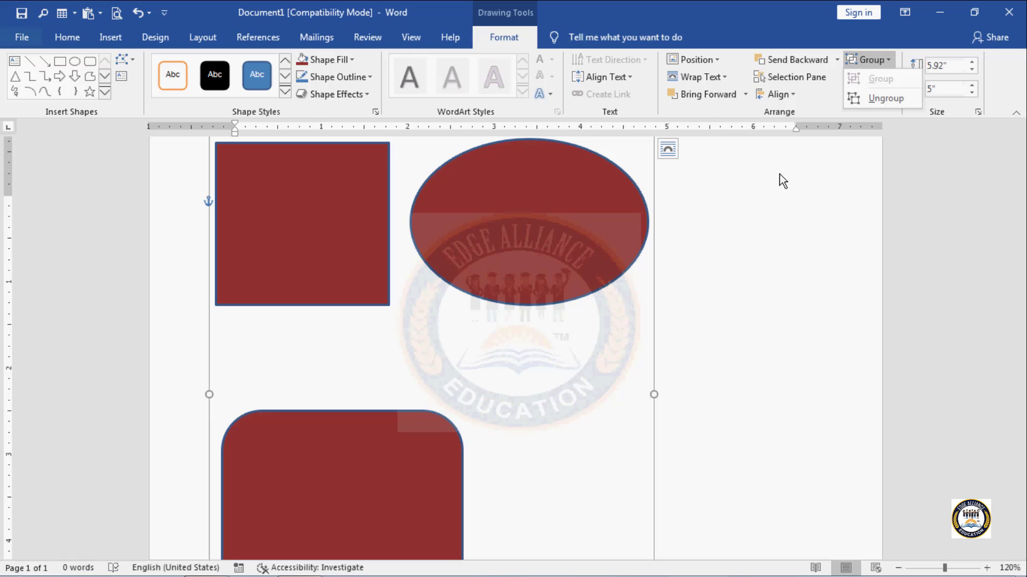
pyautogui.click(782, 206)
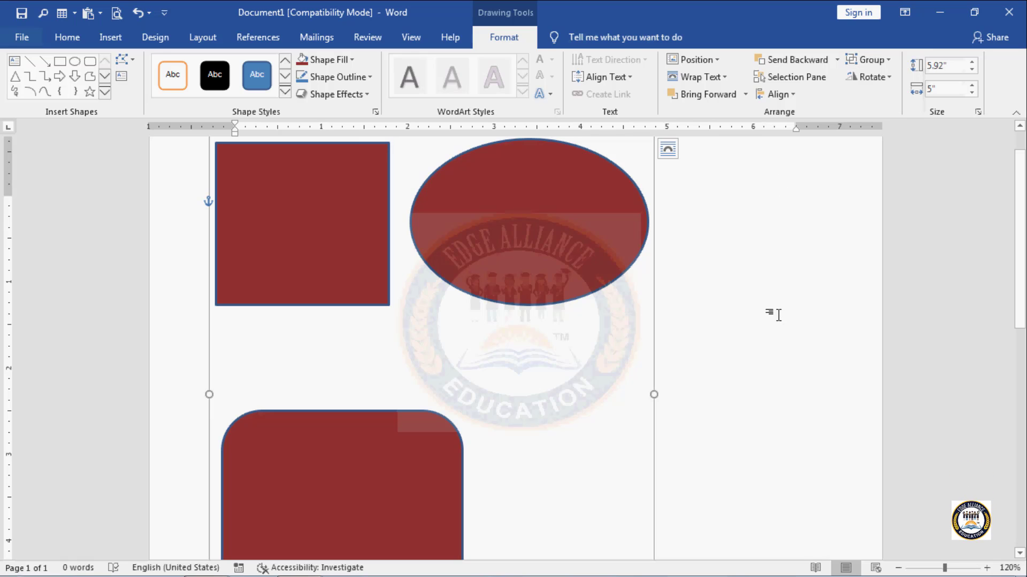
pyautogui.click(566, 207)
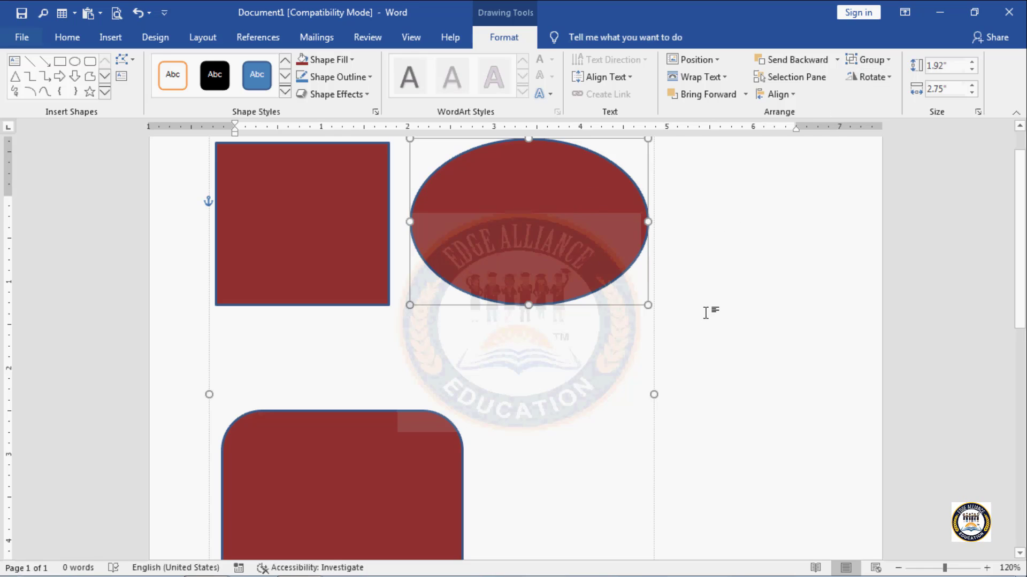
pyautogui.click(885, 61)
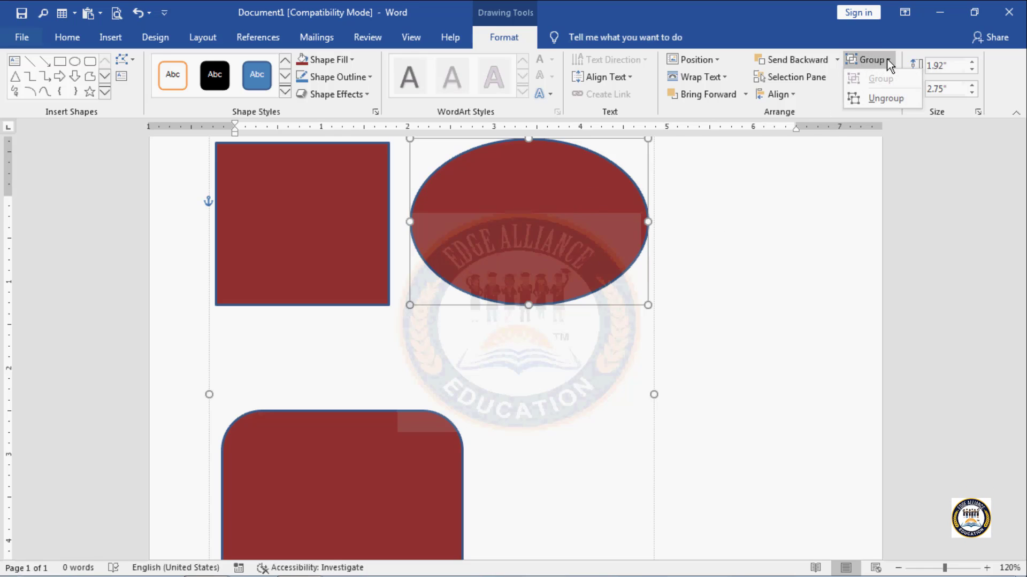
pyautogui.click(882, 100)
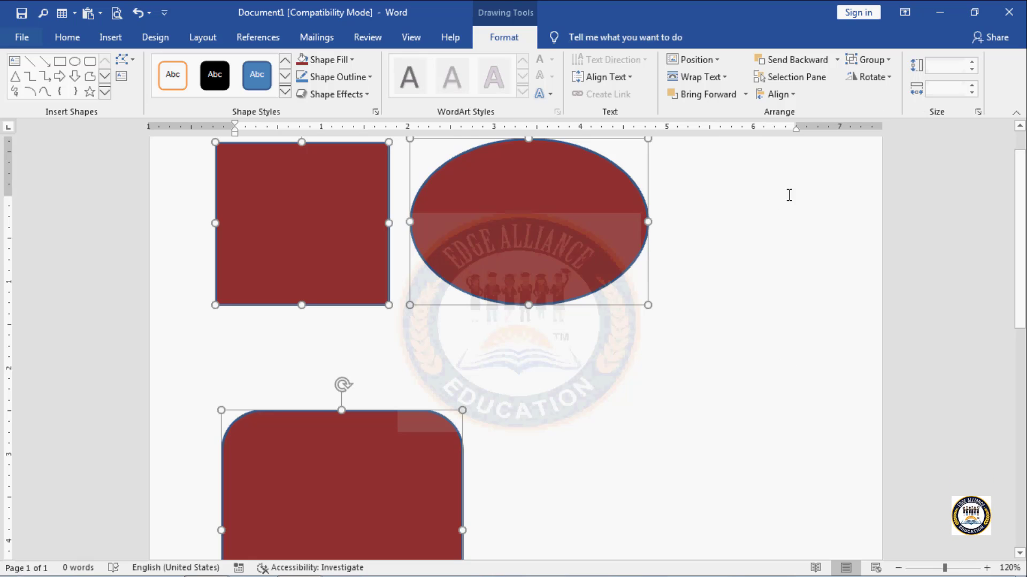
pyautogui.click(792, 176)
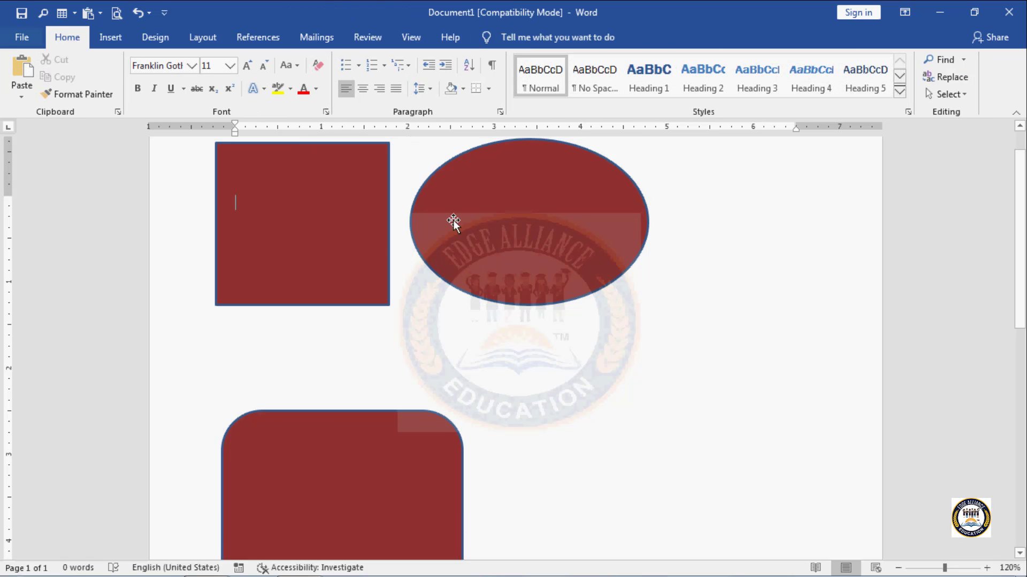
# Move the shapes individually into a row: rounded rectangle on the left, square in the middle, oval on the right.
pyautogui.moveTo(453, 219)
pyautogui.mouseDown()
pyautogui.moveTo(484, 268)
pyautogui.moveTo(631, 250)
pyautogui.mouseUp()
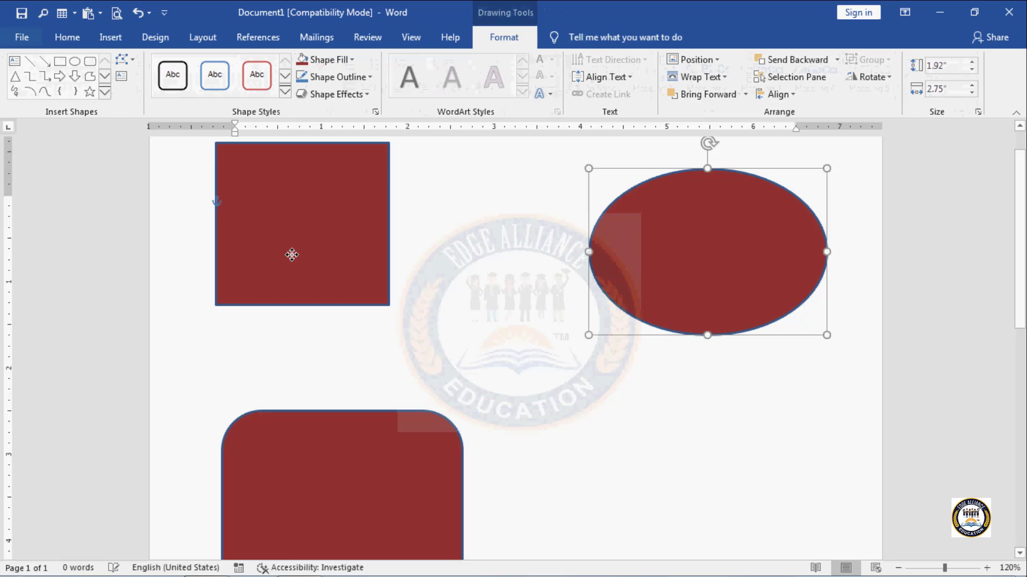
pyautogui.moveTo(291, 254); pyautogui.dragTo(523, 300)
pyautogui.moveTo(374, 474); pyautogui.dragTo(310, 262)
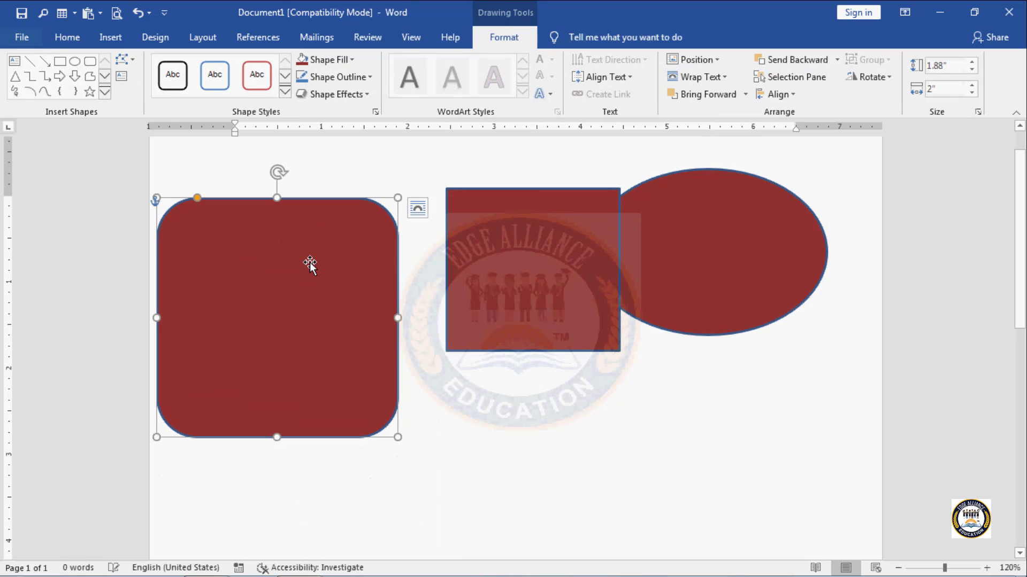
pyautogui.moveTo(525, 278); pyautogui.dragTo(509, 328)
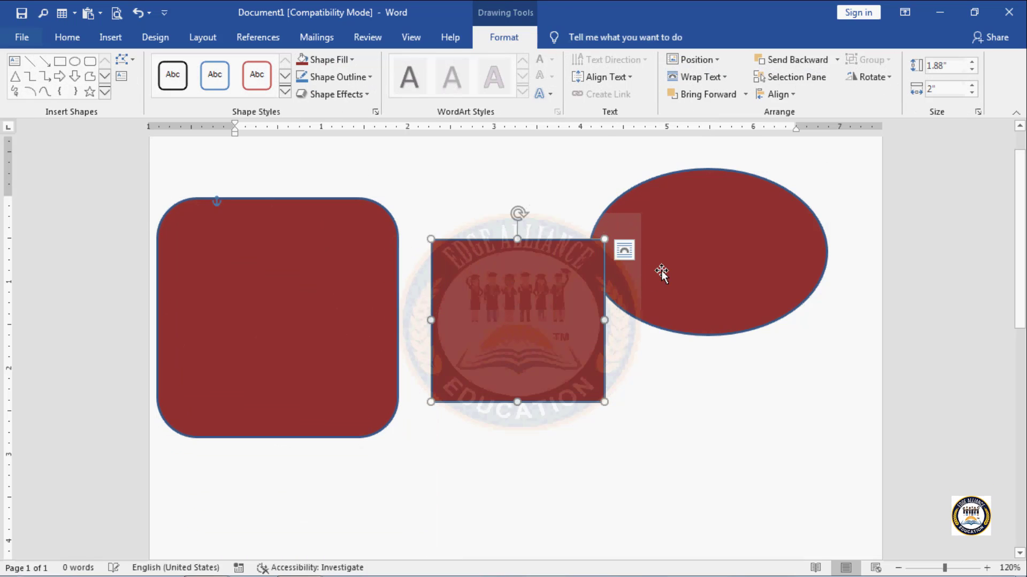
pyautogui.moveTo(661, 273); pyautogui.dragTo(708, 305)
# Rearrange the shapes in a triangle: square at the upper middle, rounded rectangle at the lower left, oval at the lower right.
pyautogui.click(509, 300)
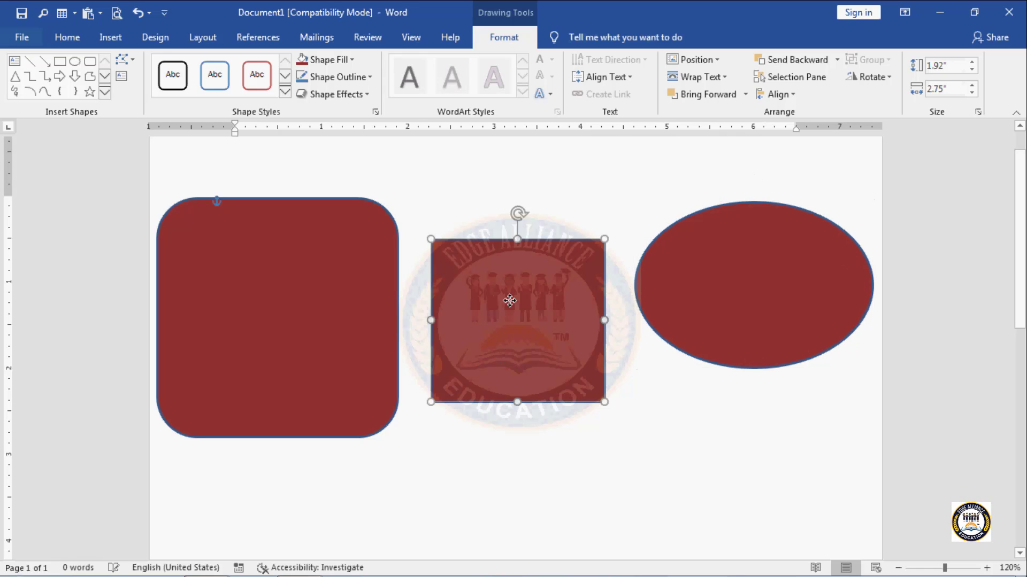
pyautogui.moveTo(509, 301); pyautogui.dragTo(509, 257)
pyautogui.moveTo(257, 274); pyautogui.dragTo(332, 394)
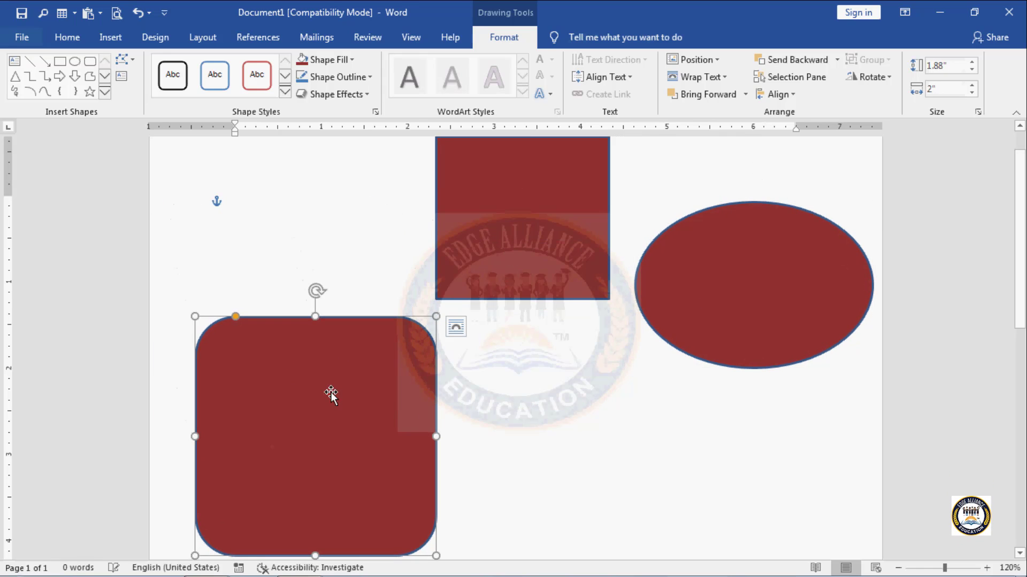
pyautogui.moveTo(724, 315); pyautogui.dragTo(705, 427)
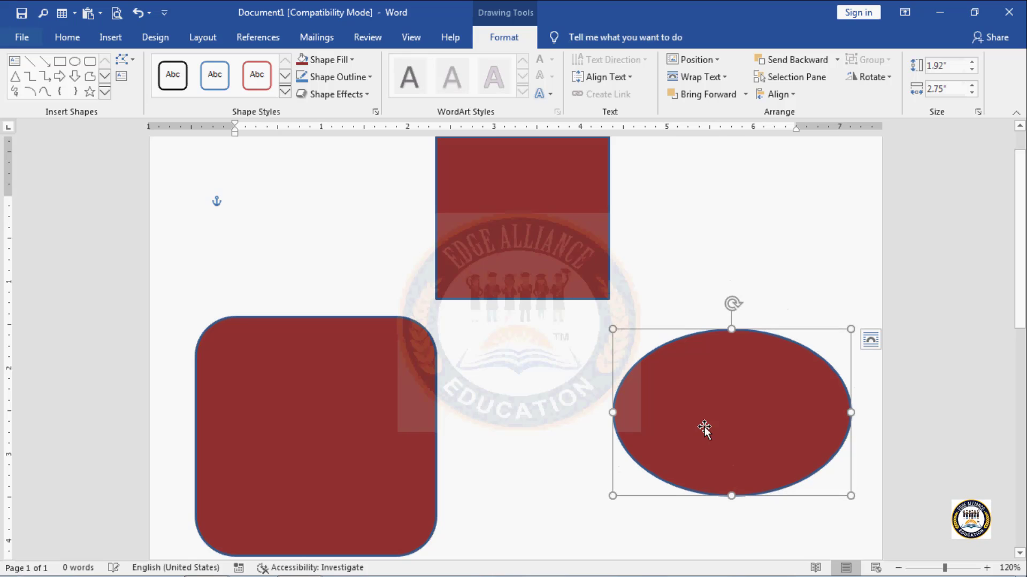
pyautogui.moveTo(512, 223); pyautogui.dragTo(539, 235)
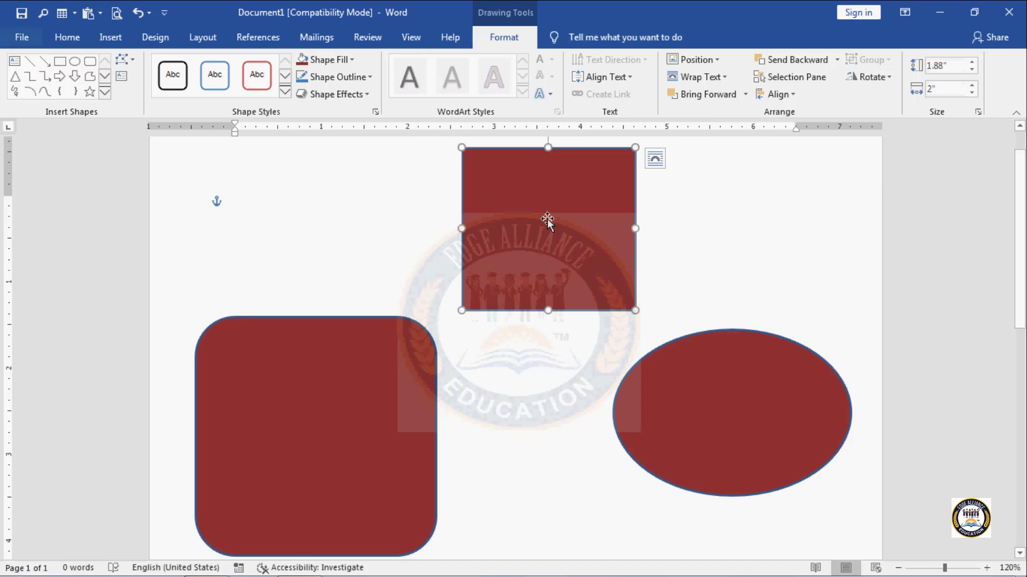
pyautogui.moveTo(547, 219); pyautogui.dragTo(547, 244)
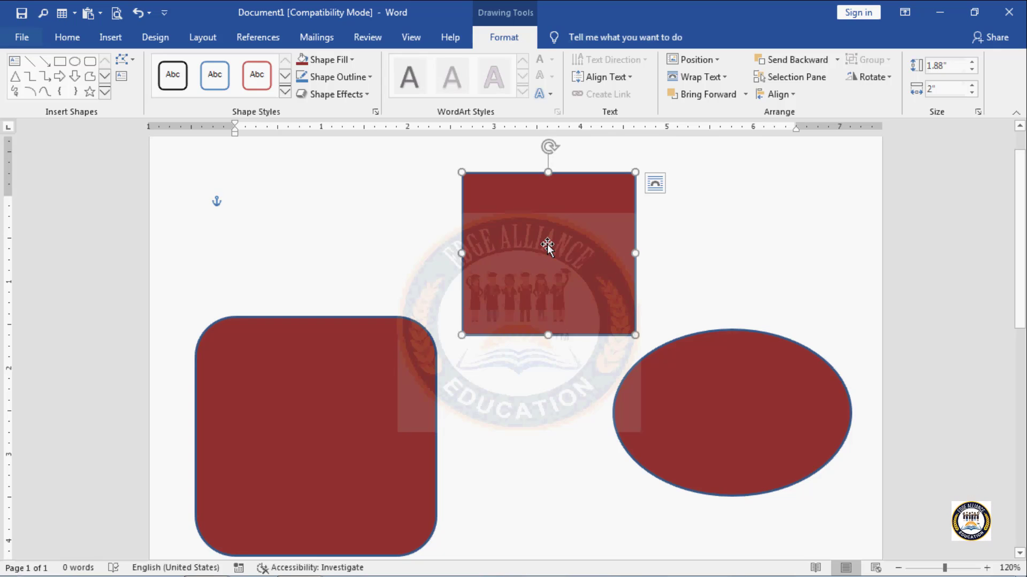
# Delete the square and the rounded rectangle, and move the remaining oval toward the middle of the page.
pyautogui.press('Delete')
pyautogui.click(412, 366)
pyautogui.press('Delete')
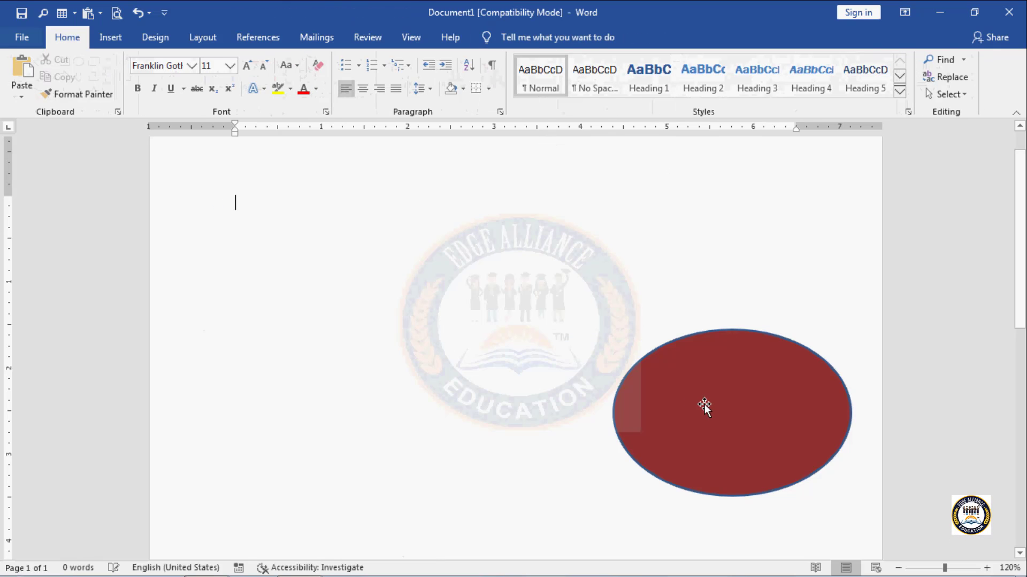
pyautogui.moveTo(704, 404); pyautogui.dragTo(441, 339)
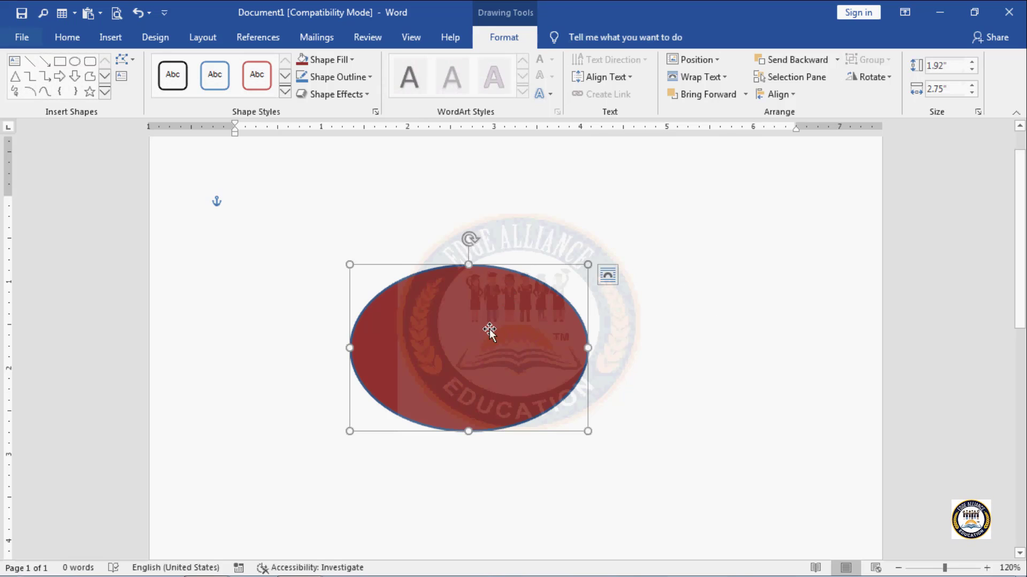
# Insert a right-pointing block arrow about 3.07" wide and 1.06" high below the dark red oval, and deselect it.
pyautogui.click(878, 77)
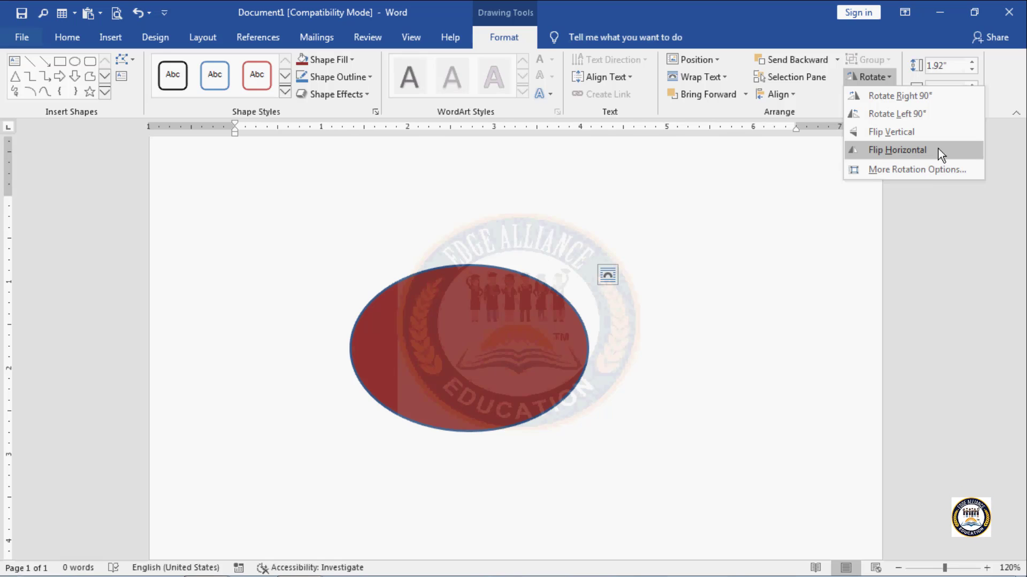
pyautogui.click(59, 77)
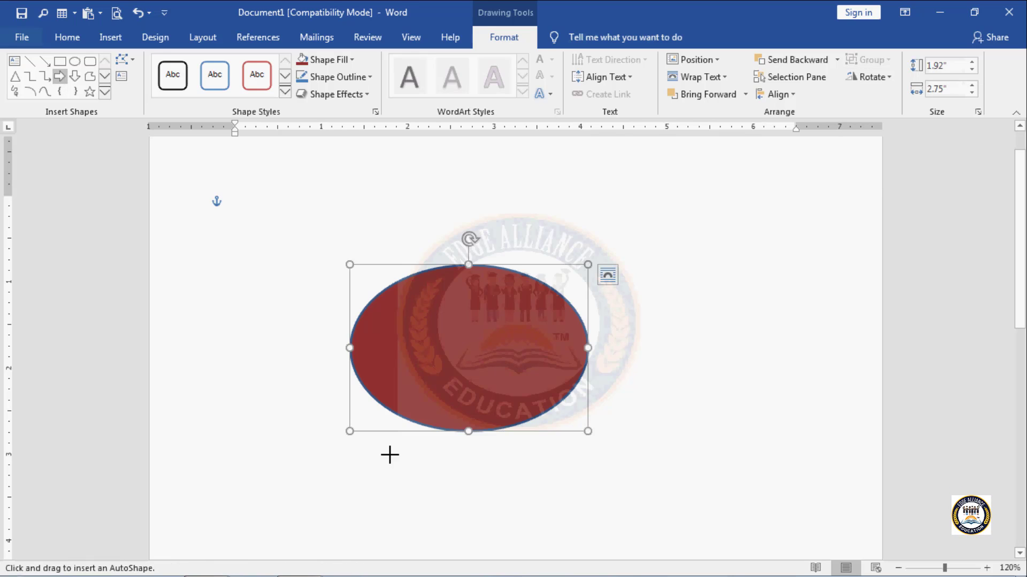
pyautogui.moveTo(389, 454)
pyautogui.mouseDown()
pyautogui.moveTo(440, 483)
pyautogui.moveTo(656, 534)
pyautogui.moveTo(655, 546)
pyautogui.mouseUp()
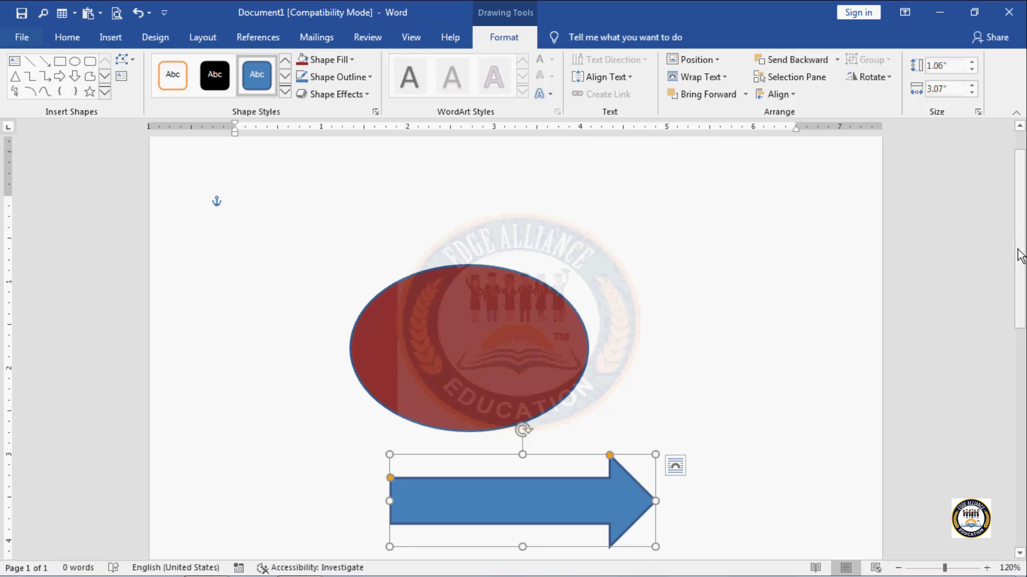
pyautogui.scroll(-3, 1018, 241)
pyautogui.click(773, 374)
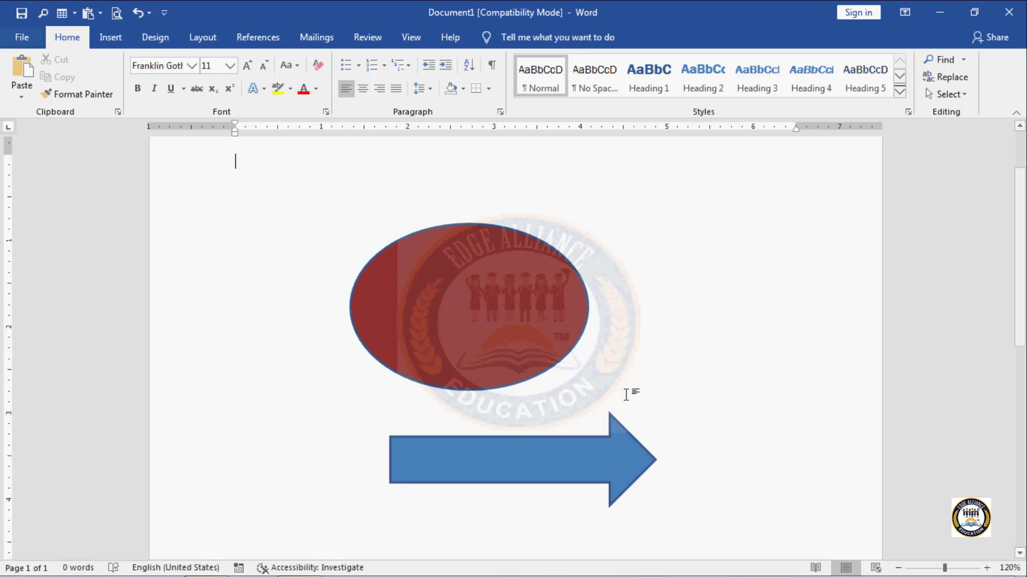
# Flip the blue block arrow horizontally and clear the selection.
pyautogui.click(578, 457)
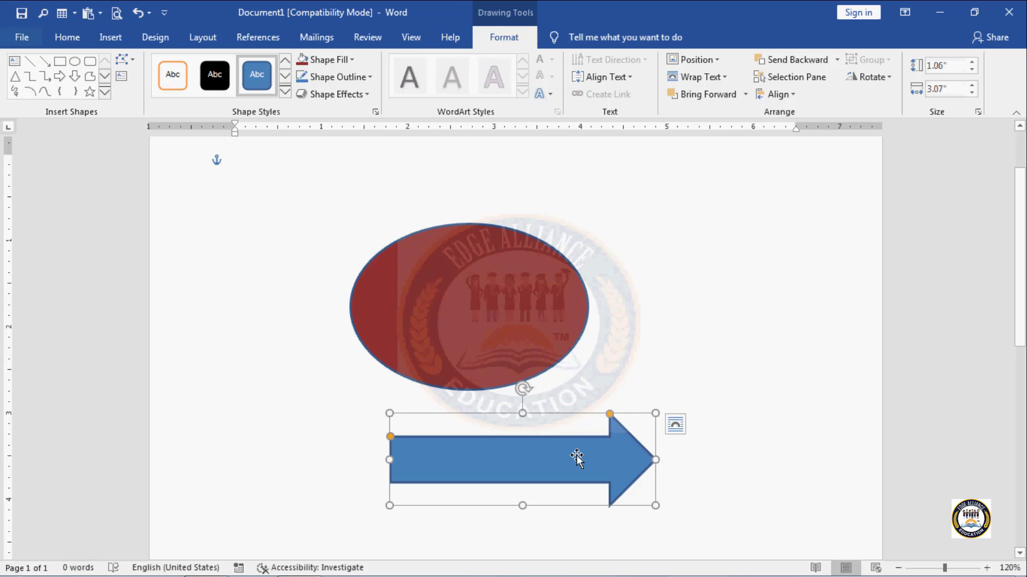
pyautogui.click(887, 78)
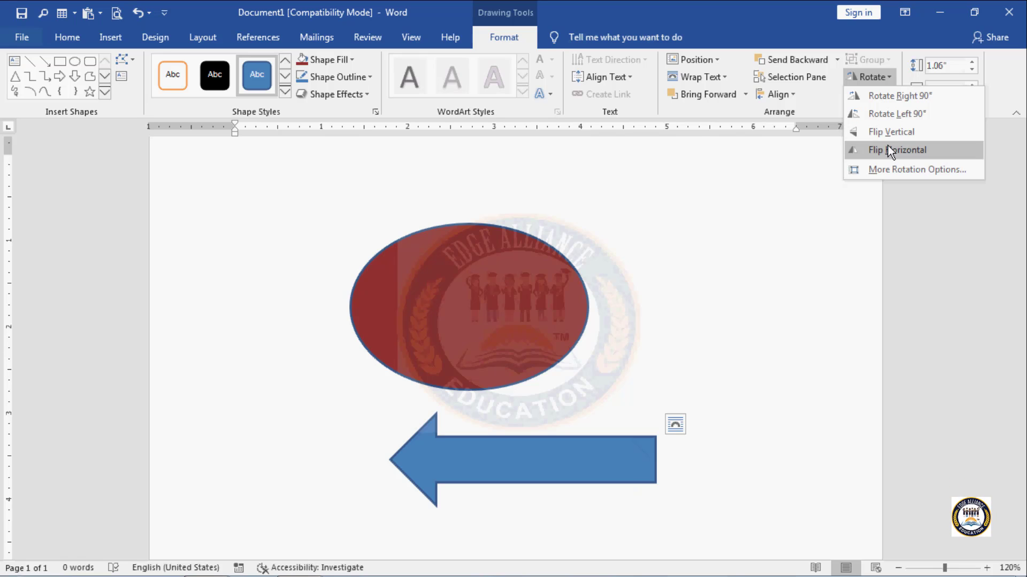
pyautogui.click(889, 150)
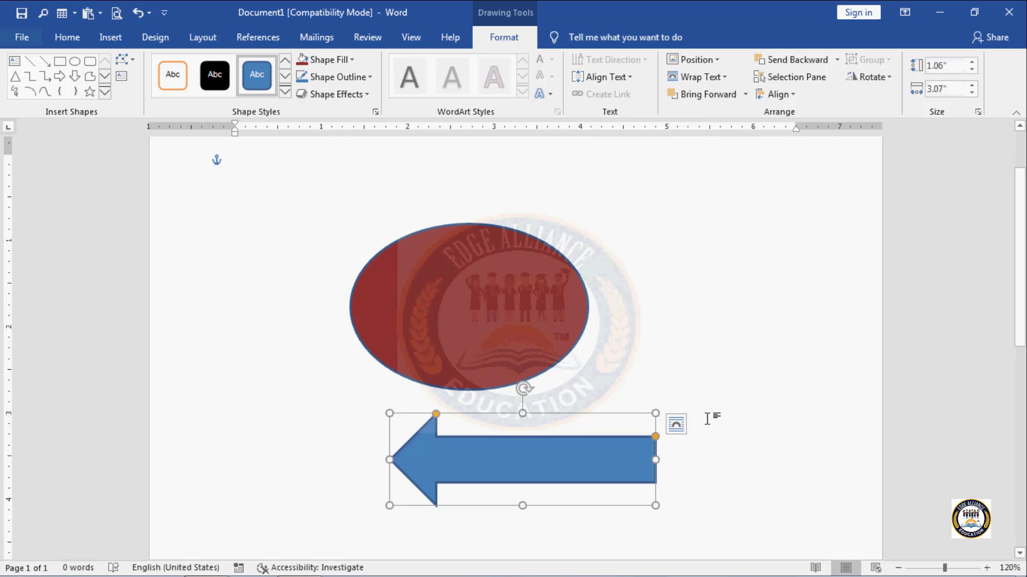
pyautogui.click(872, 83)
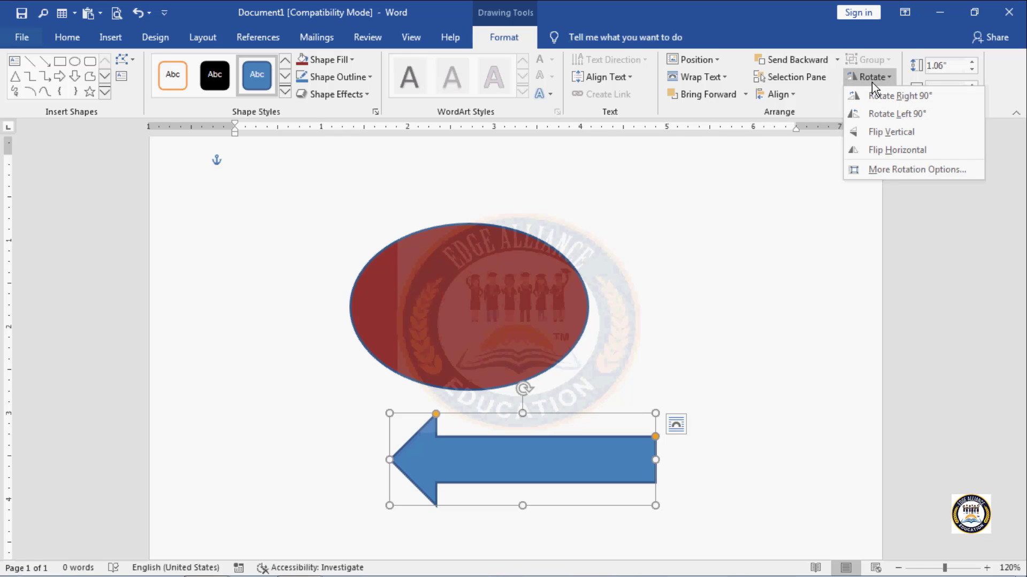
pyautogui.click(871, 82)
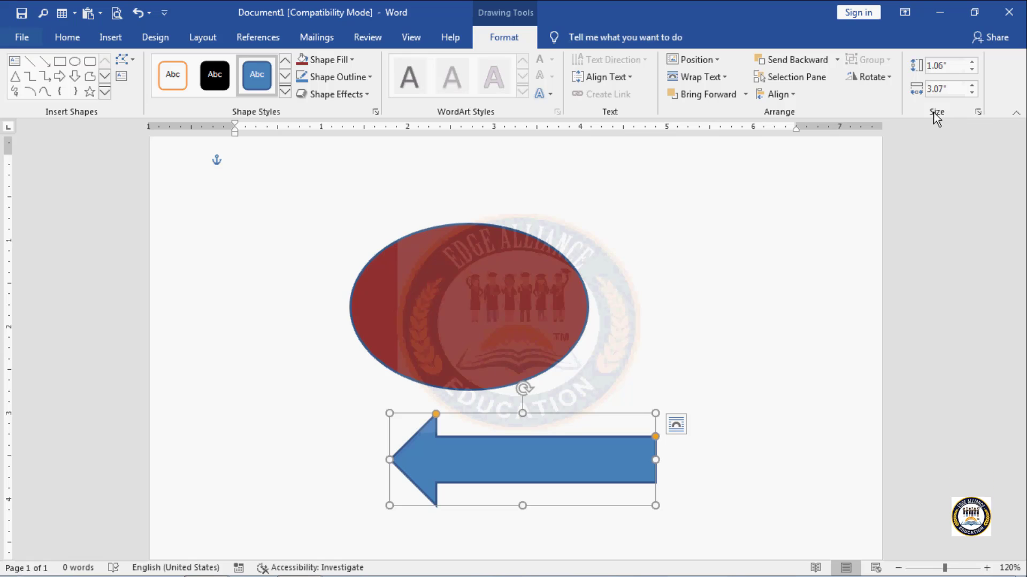
pyautogui.click(773, 358)
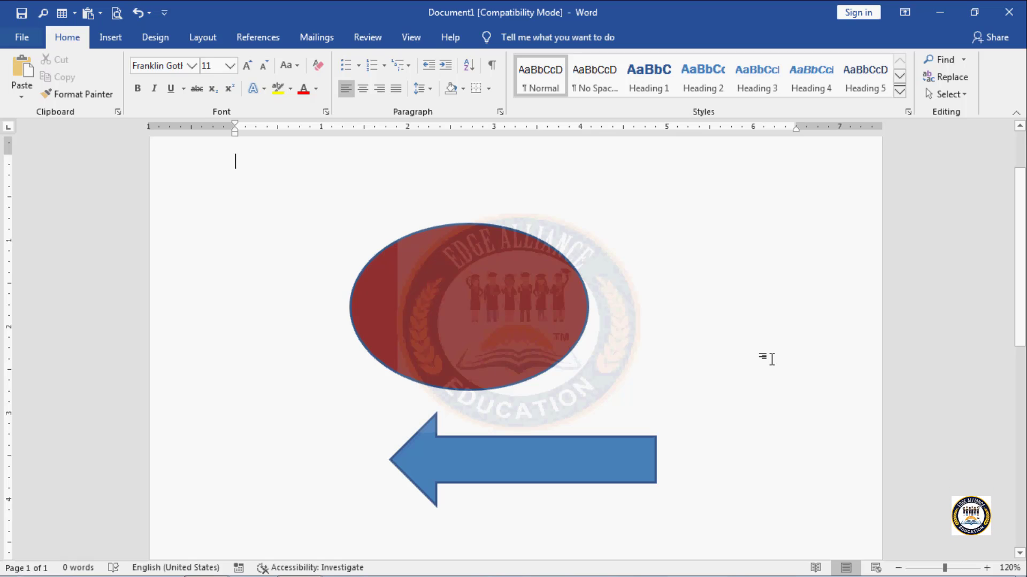
# Select the dark red oval and increase its height to 2.5".
pyautogui.click(473, 261)
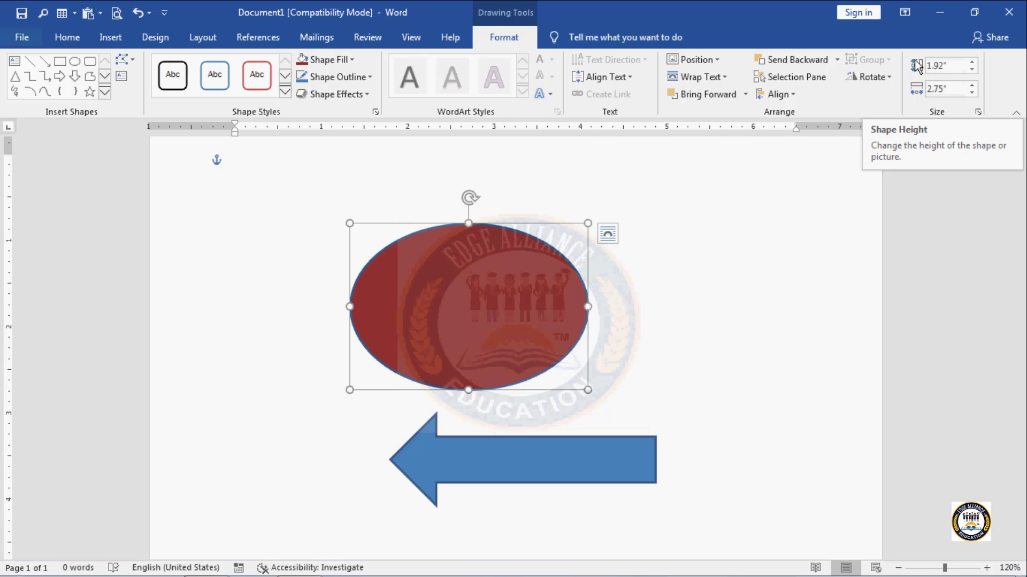
pyautogui.click(971, 62)
pyautogui.click(971, 62)
pyautogui.click(971, 62)
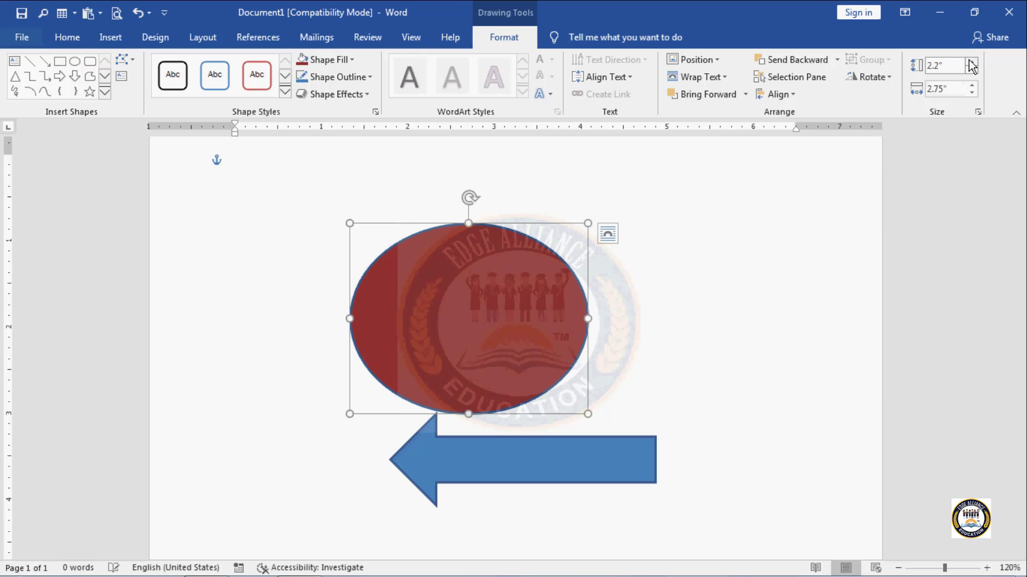
pyautogui.click(971, 62)
pyautogui.click(971, 63)
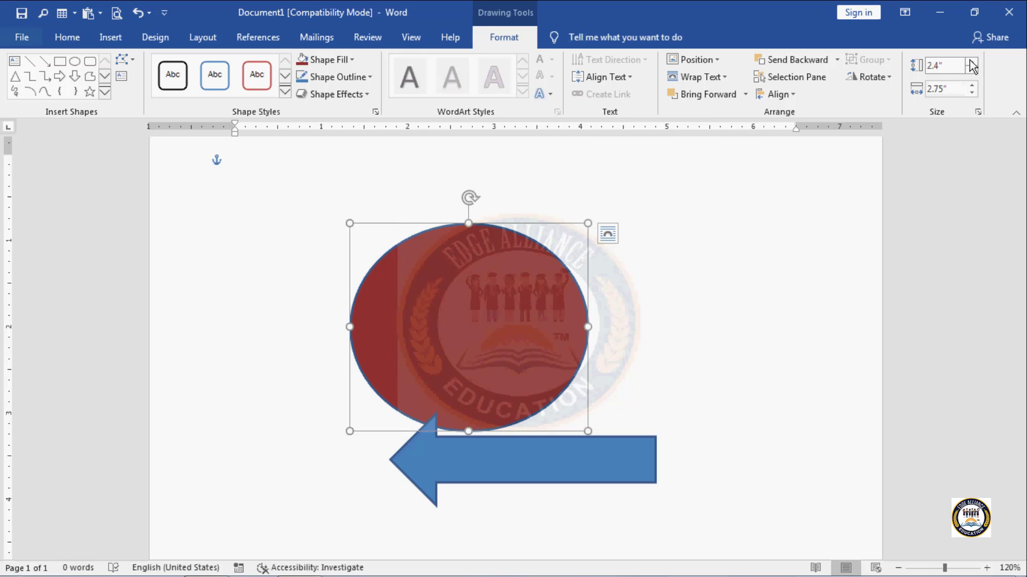
pyautogui.click(971, 62)
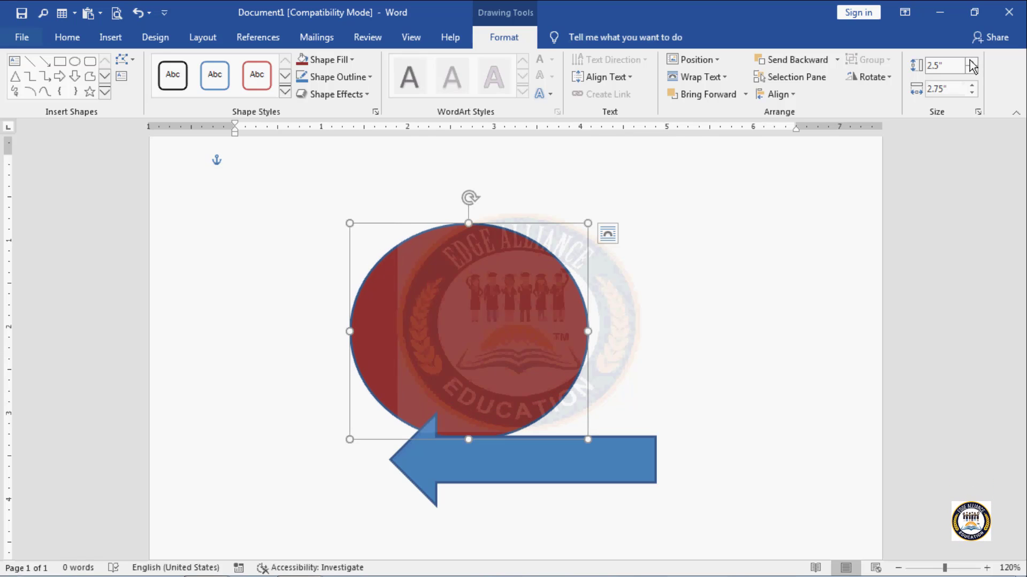
# Reduce the selected oval's height to 0.5" in small increments.
pyautogui.click(971, 70)
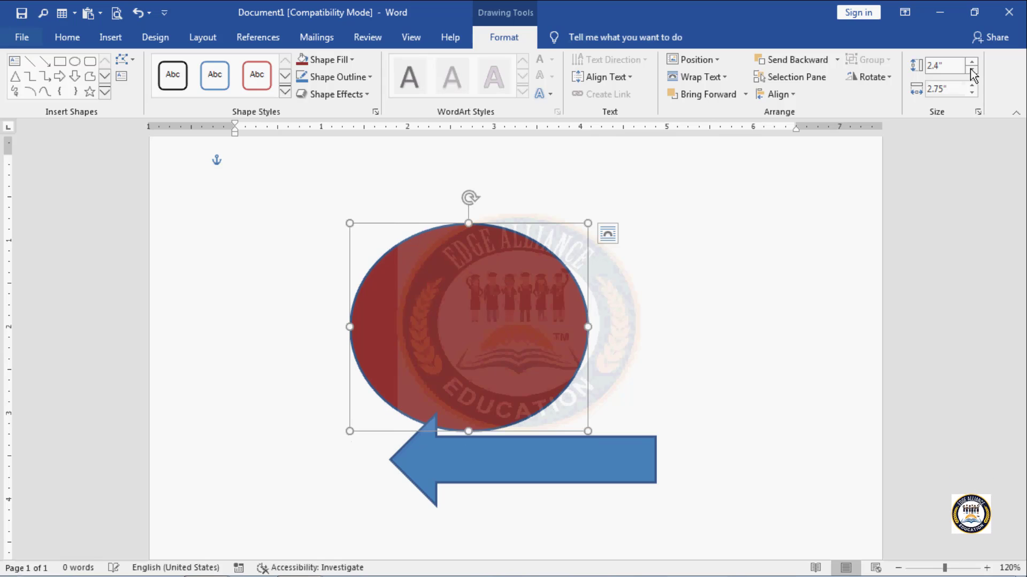
pyautogui.click(971, 70)
pyautogui.click(971, 70)
pyautogui.click(971, 70)
pyautogui.click(971, 69)
pyautogui.click(971, 70)
pyautogui.click(971, 69)
pyautogui.click(971, 70)
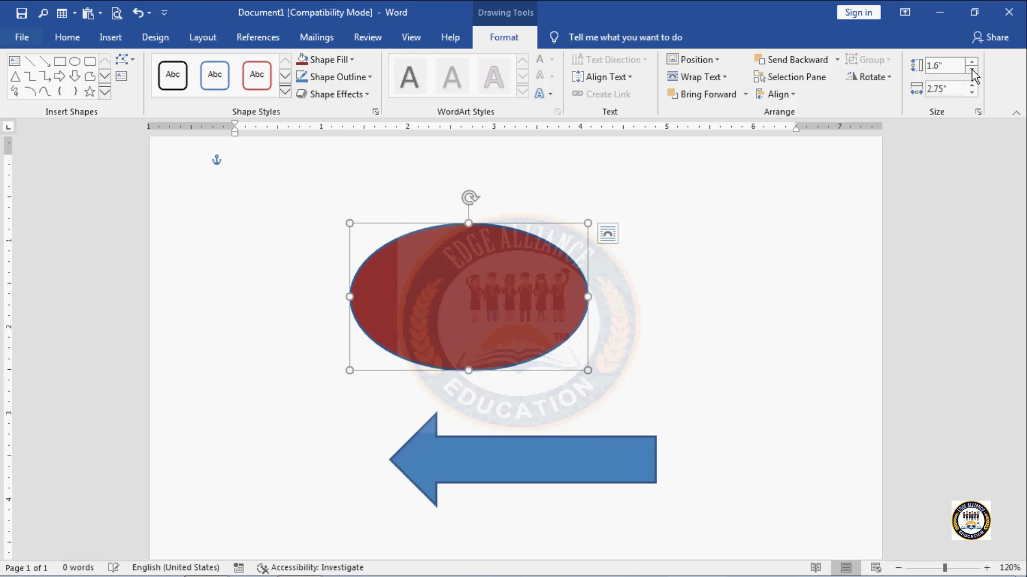
pyautogui.click(971, 70)
pyautogui.click(971, 69)
pyautogui.click(971, 69)
pyautogui.click(971, 70)
pyautogui.click(971, 70)
pyautogui.click(971, 69)
pyautogui.click(971, 69)
pyautogui.click(971, 69)
pyautogui.click(971, 69)
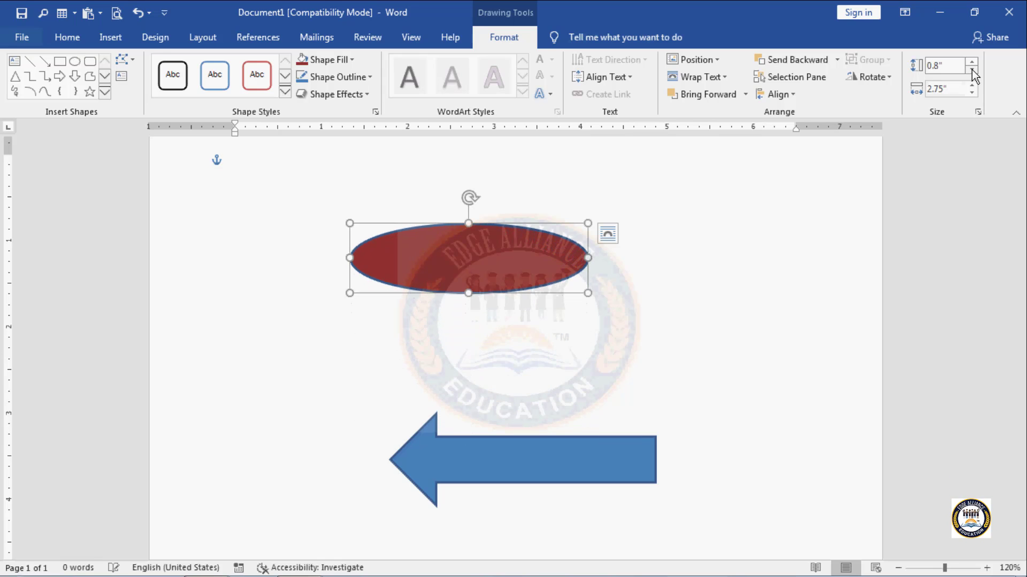
pyautogui.click(971, 69)
pyautogui.click(971, 69)
pyautogui.click(971, 70)
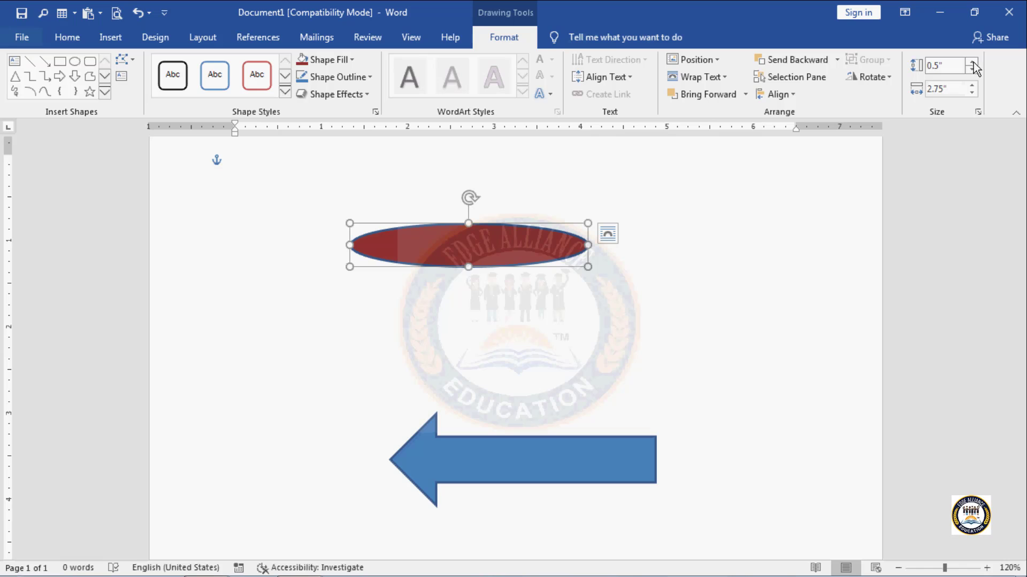
# Raise the flattened oval's height to 2.3" in small increments.
pyautogui.click(972, 62)
pyautogui.click(972, 62)
pyautogui.click(972, 62)
pyautogui.click(972, 62)
pyautogui.click(972, 62)
pyautogui.click(972, 62)
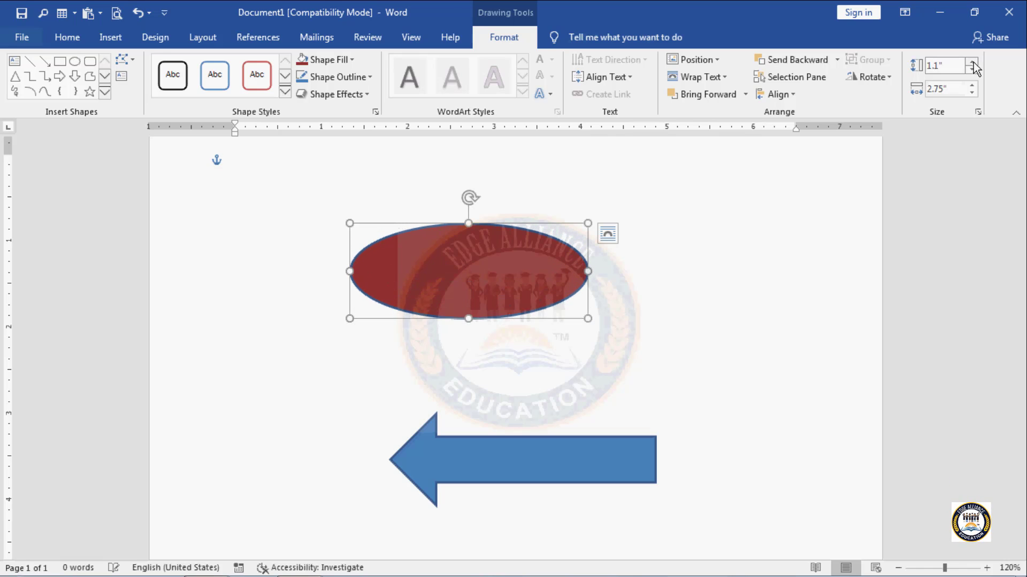
pyautogui.click(973, 62)
pyautogui.click(972, 62)
pyautogui.click(973, 62)
pyautogui.click(972, 62)
pyautogui.click(972, 62)
pyautogui.click(972, 62)
pyautogui.click(972, 62)
pyautogui.click(972, 62)
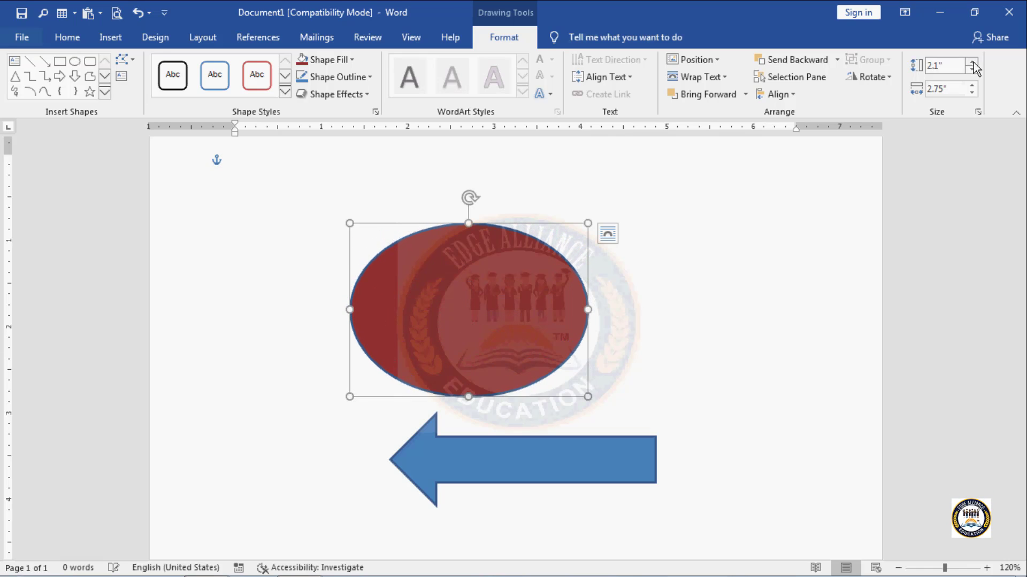
pyautogui.click(972, 62)
pyautogui.click(972, 62)
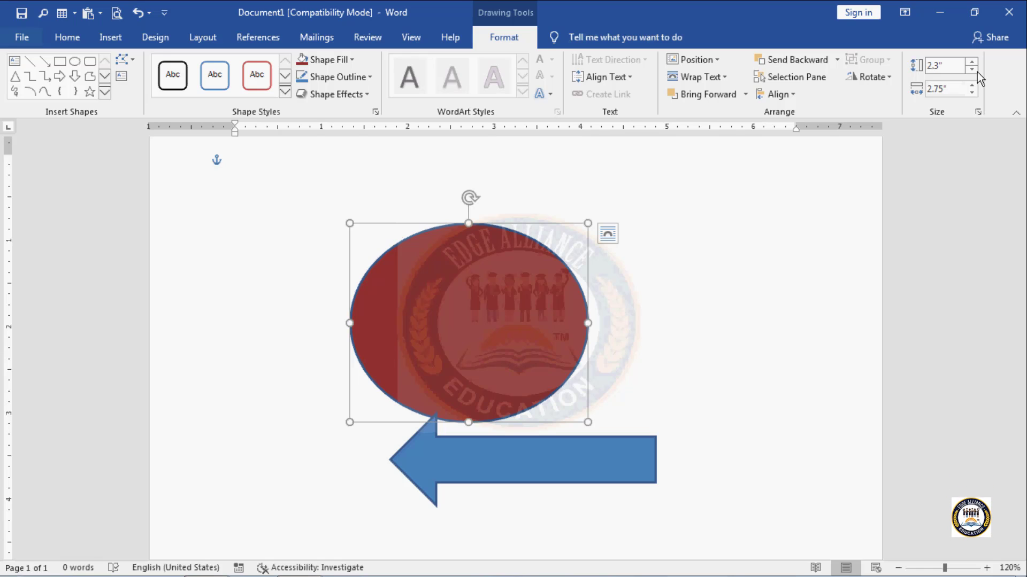
# Lower the oval's height to 1.7", keeping its width.
pyautogui.click(972, 69)
pyautogui.click(972, 68)
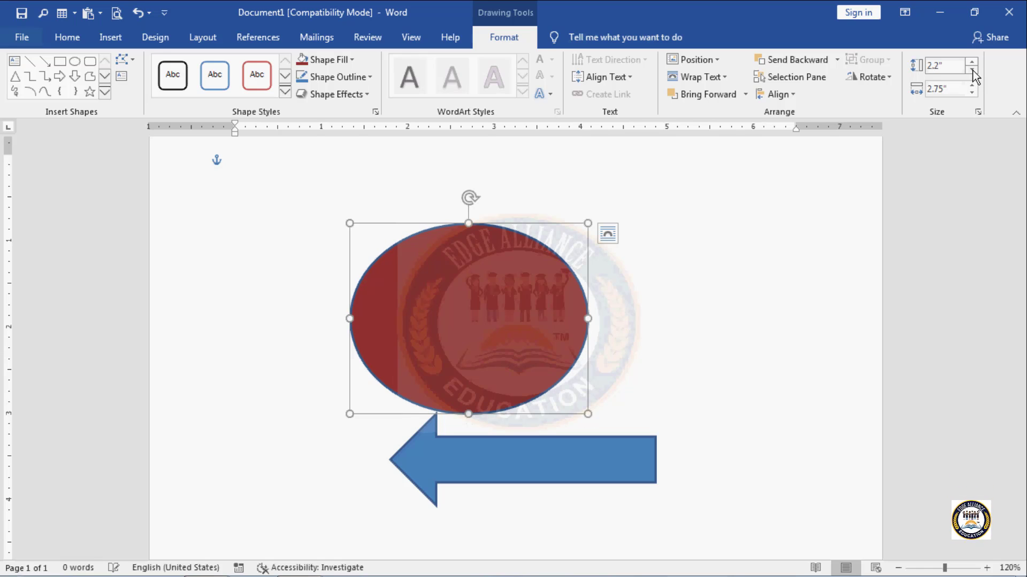
pyautogui.click(972, 69)
pyautogui.click(972, 68)
pyautogui.click(972, 68)
pyautogui.click(972, 68)
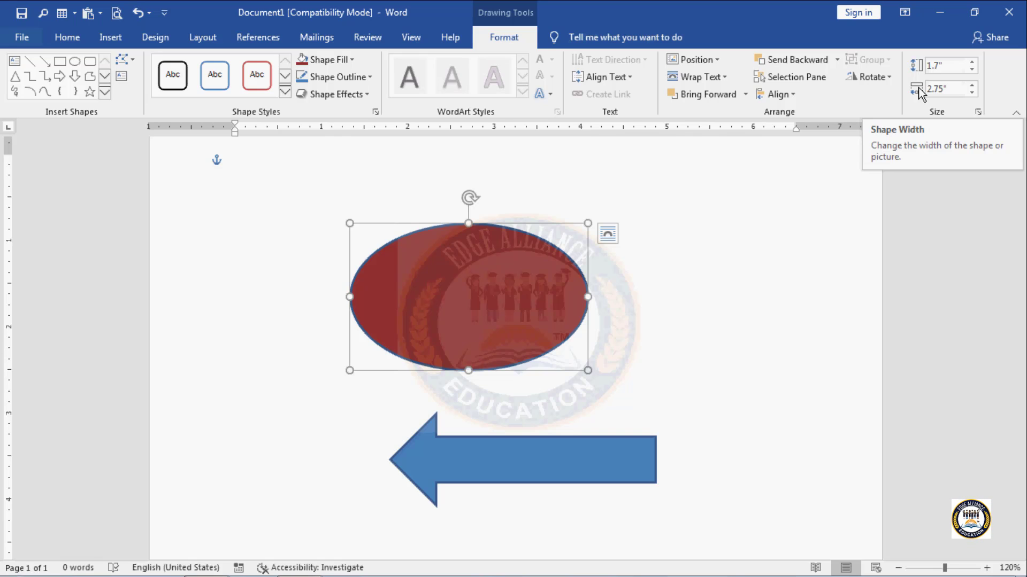
# Widen the dark red oval to 3.8" in small increments.
pyautogui.click(973, 86)
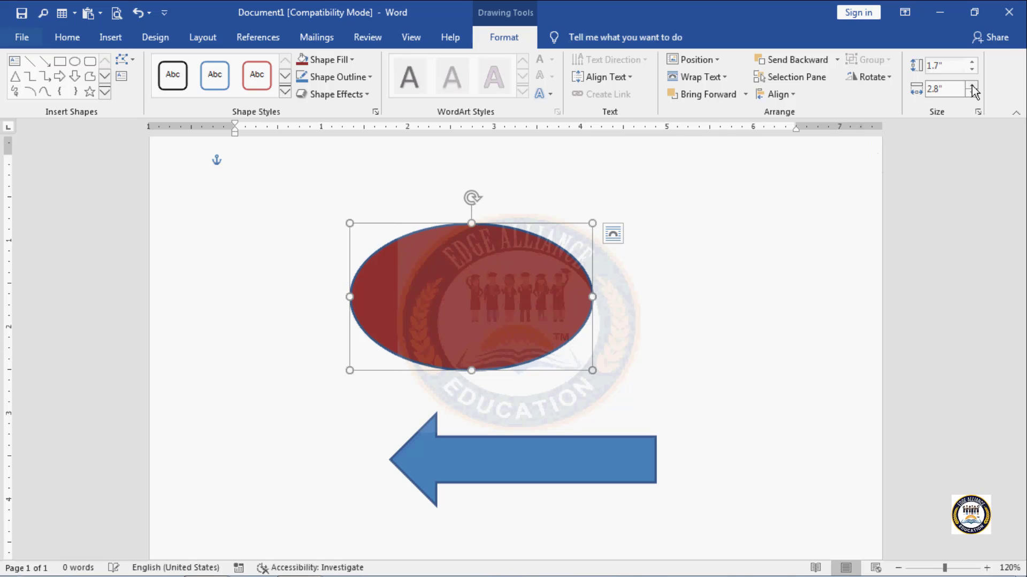
pyautogui.click(973, 86)
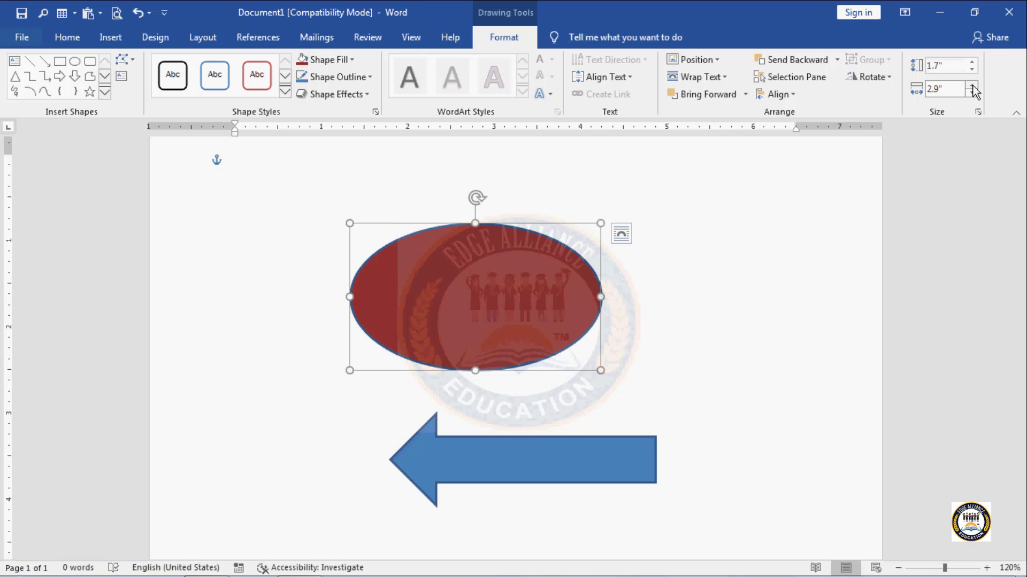
pyautogui.click(973, 86)
pyautogui.click(972, 86)
pyautogui.click(973, 86)
pyautogui.click(973, 85)
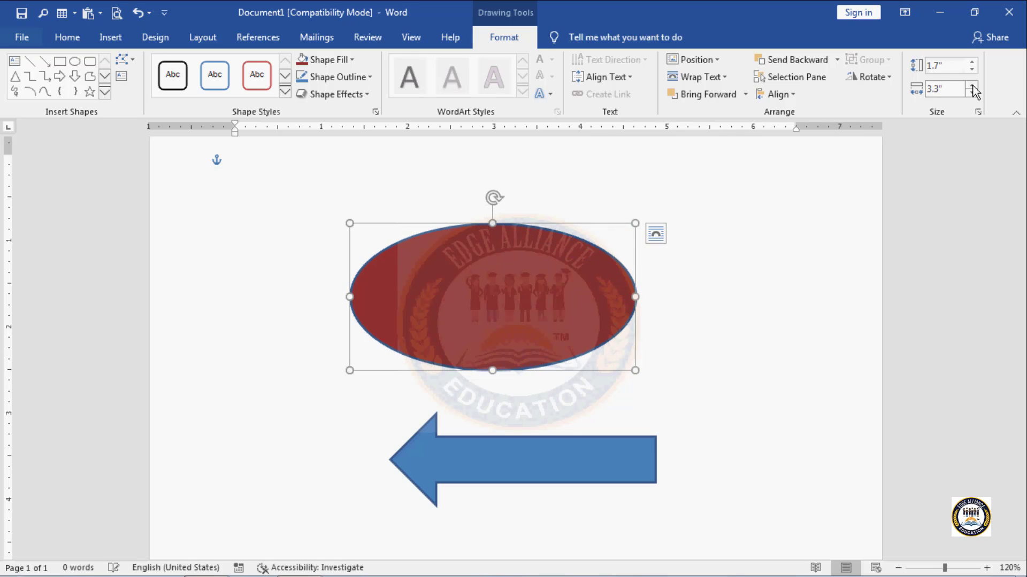
pyautogui.click(973, 85)
pyautogui.click(973, 85)
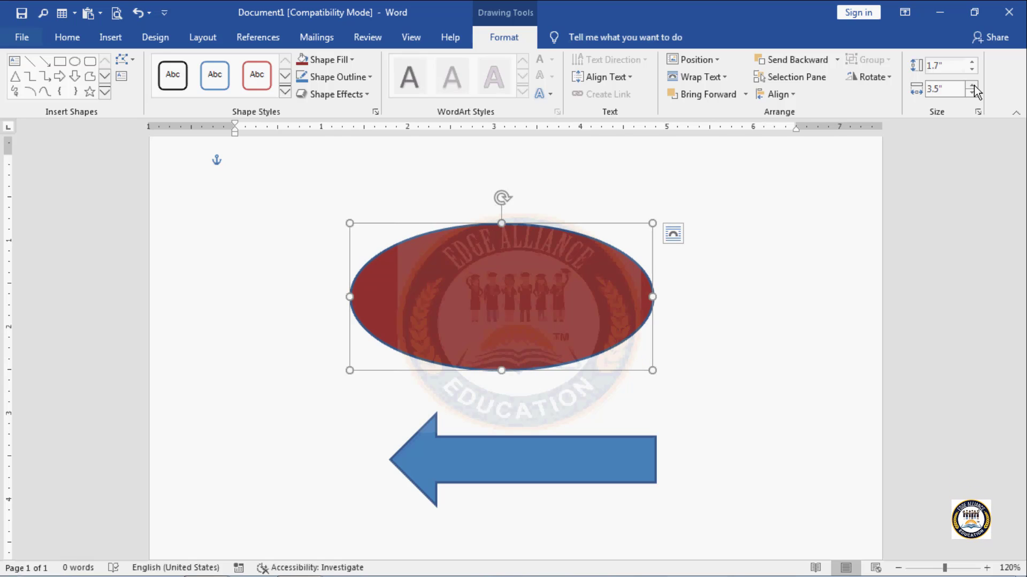
pyautogui.click(972, 85)
pyautogui.click(973, 86)
pyautogui.click(973, 86)
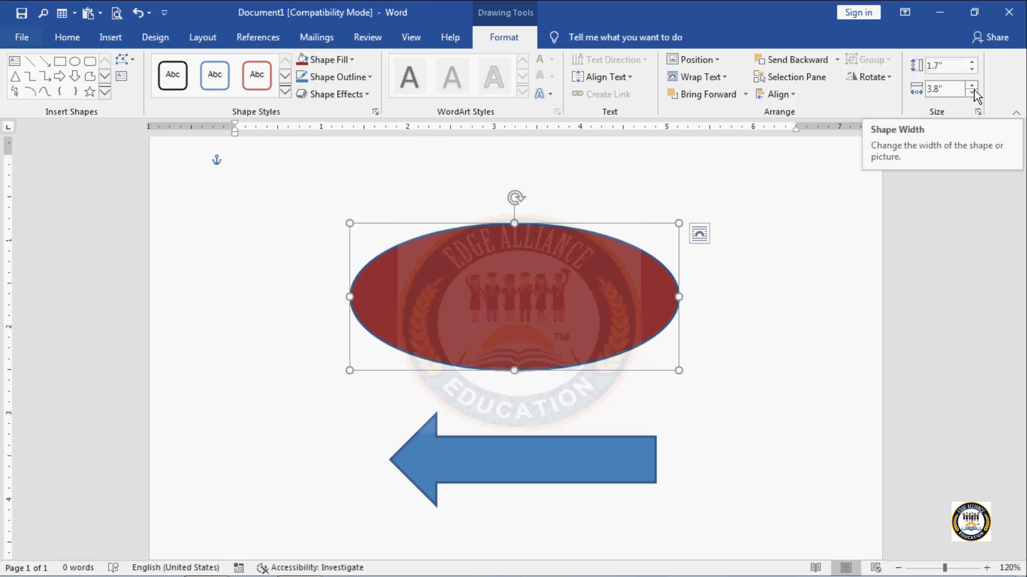
# Reduce the dark red oval's width to 2.4" and clear the selection.
pyautogui.click(969, 92)
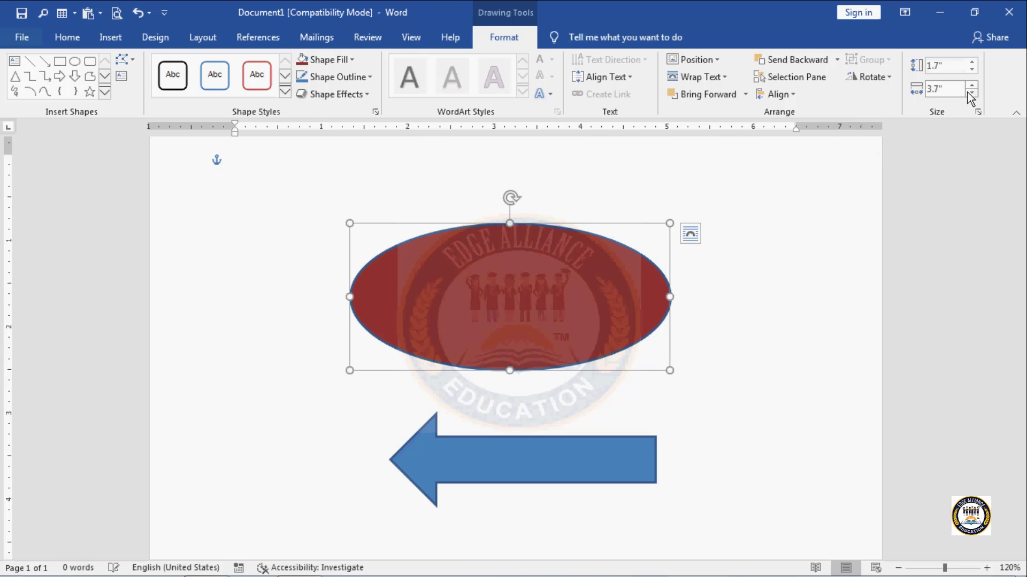
pyautogui.click(969, 93)
pyautogui.click(969, 93)
pyautogui.click(968, 93)
pyautogui.click(969, 92)
pyautogui.click(969, 93)
pyautogui.click(969, 93)
pyautogui.click(969, 93)
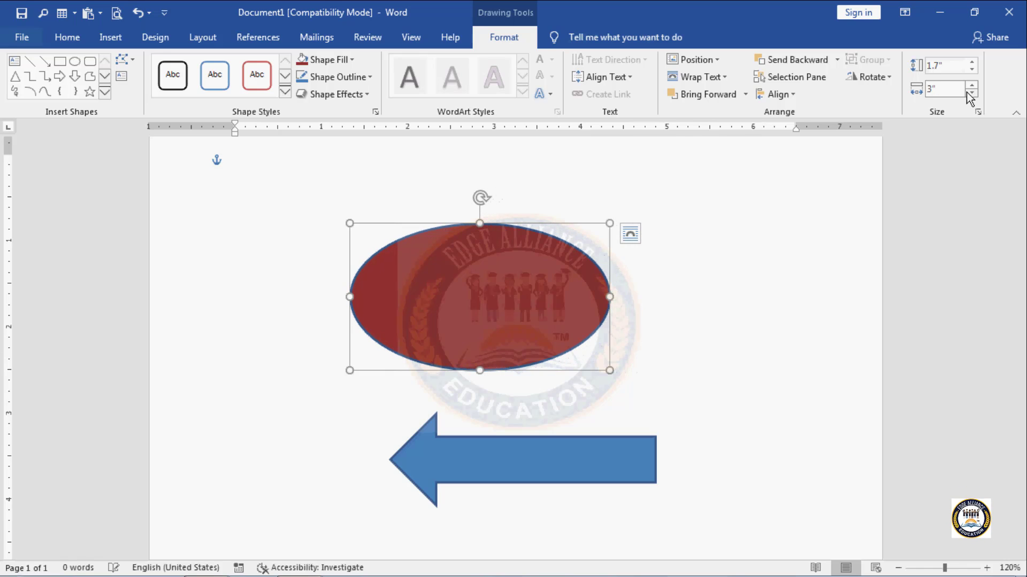
pyautogui.click(968, 93)
pyautogui.click(969, 93)
pyautogui.click(969, 93)
pyautogui.click(968, 92)
pyautogui.click(967, 93)
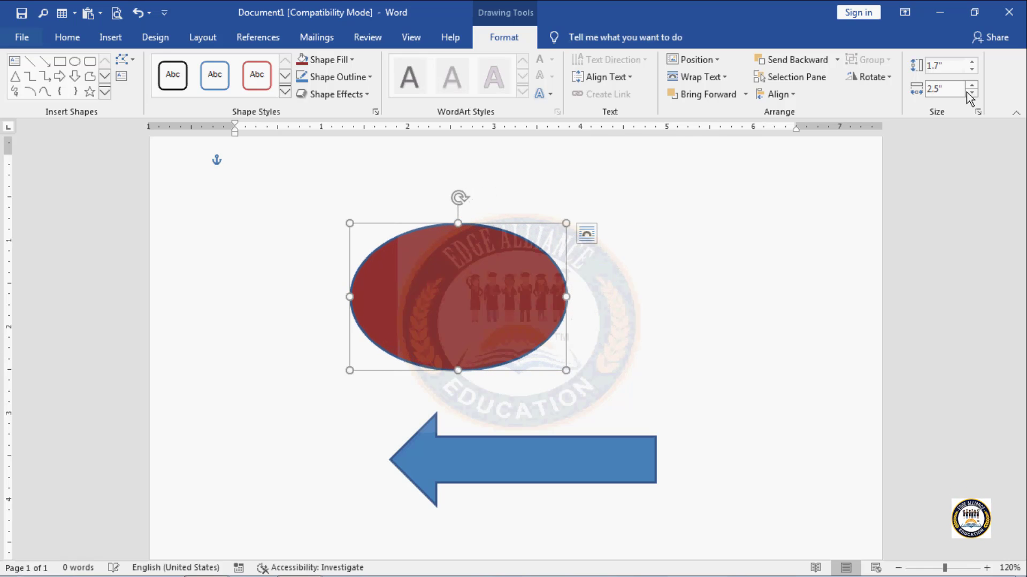
pyautogui.click(968, 92)
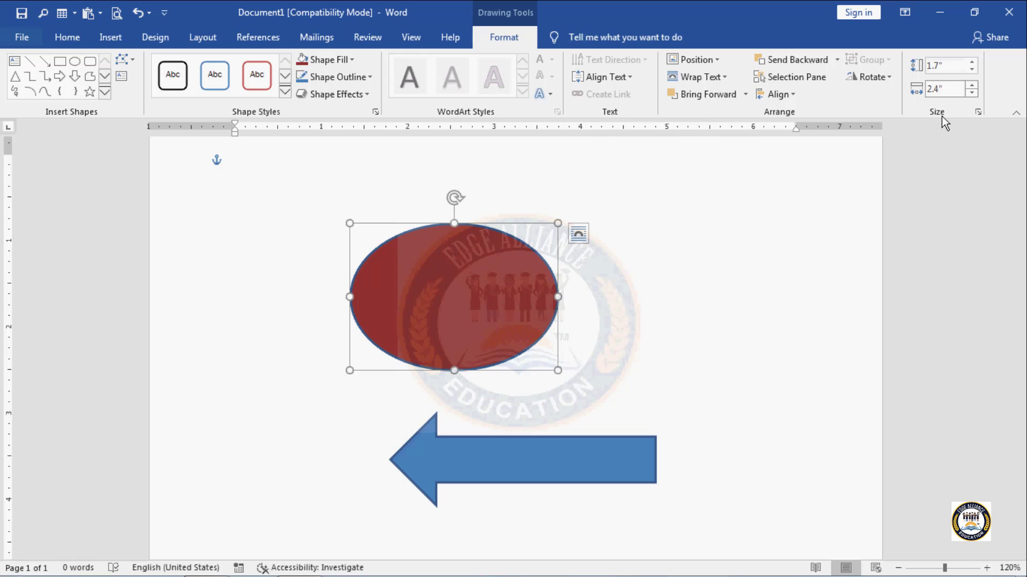
pyautogui.click(829, 259)
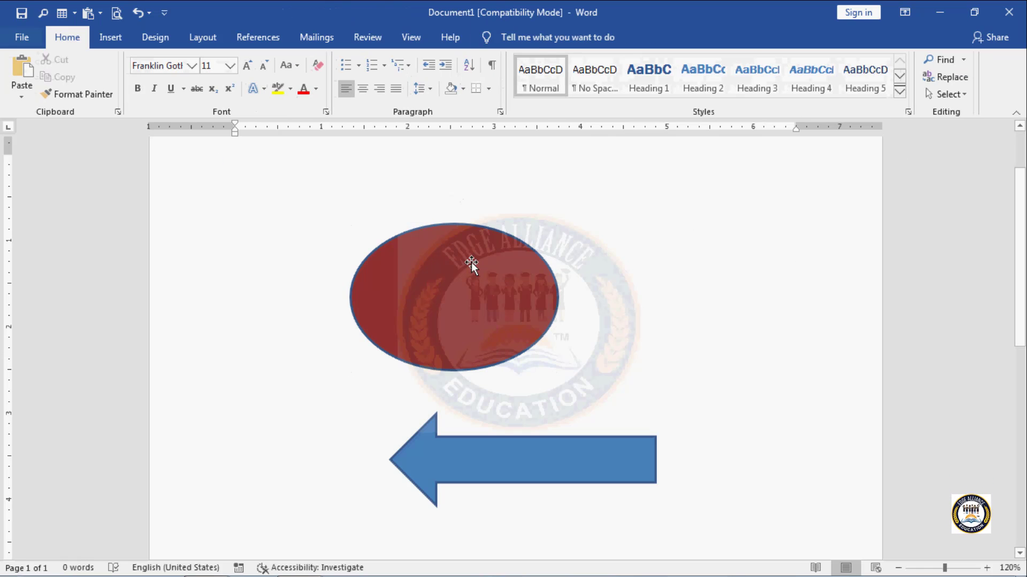
pyautogui.click(461, 273)
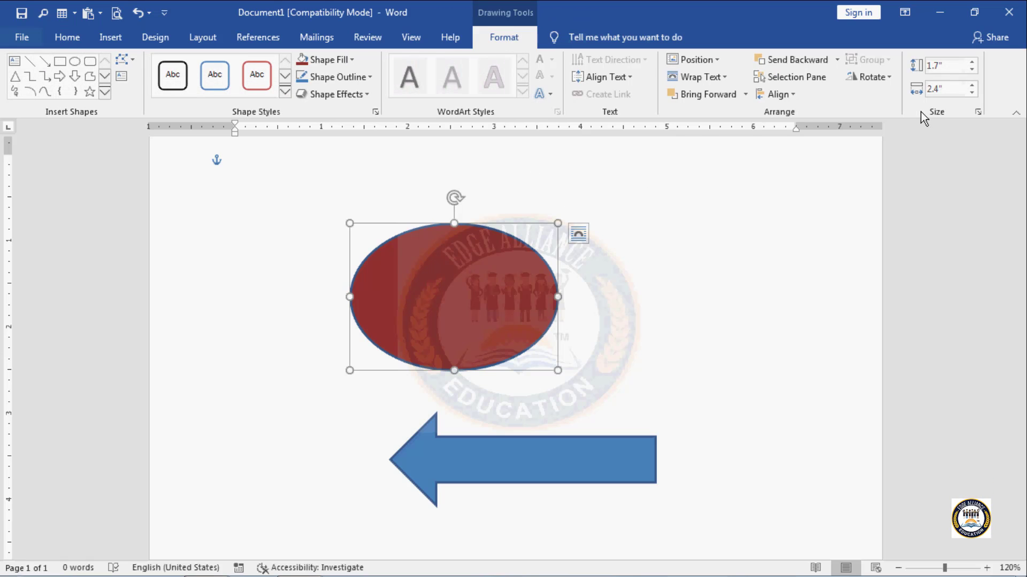
pyautogui.click(738, 273)
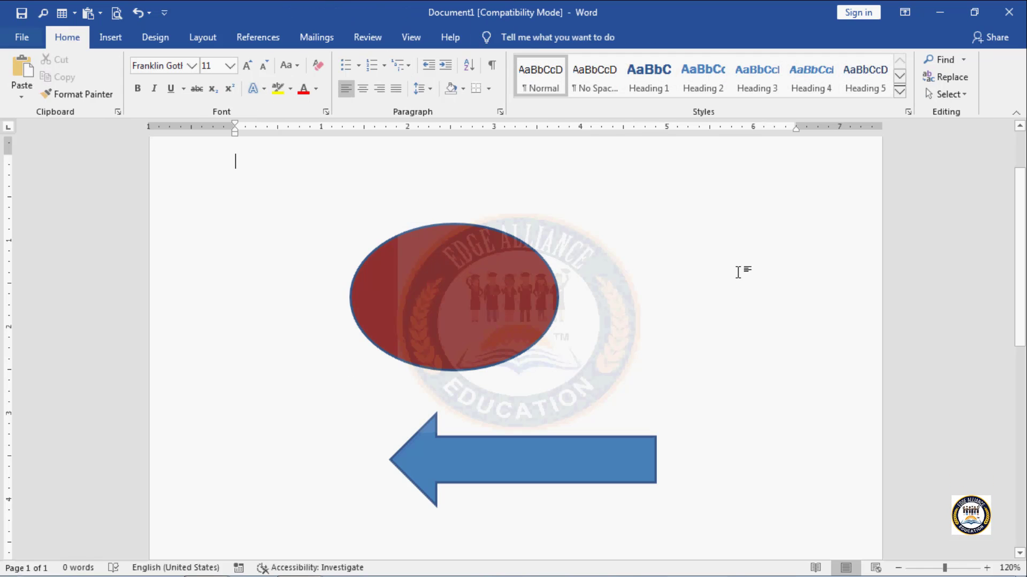